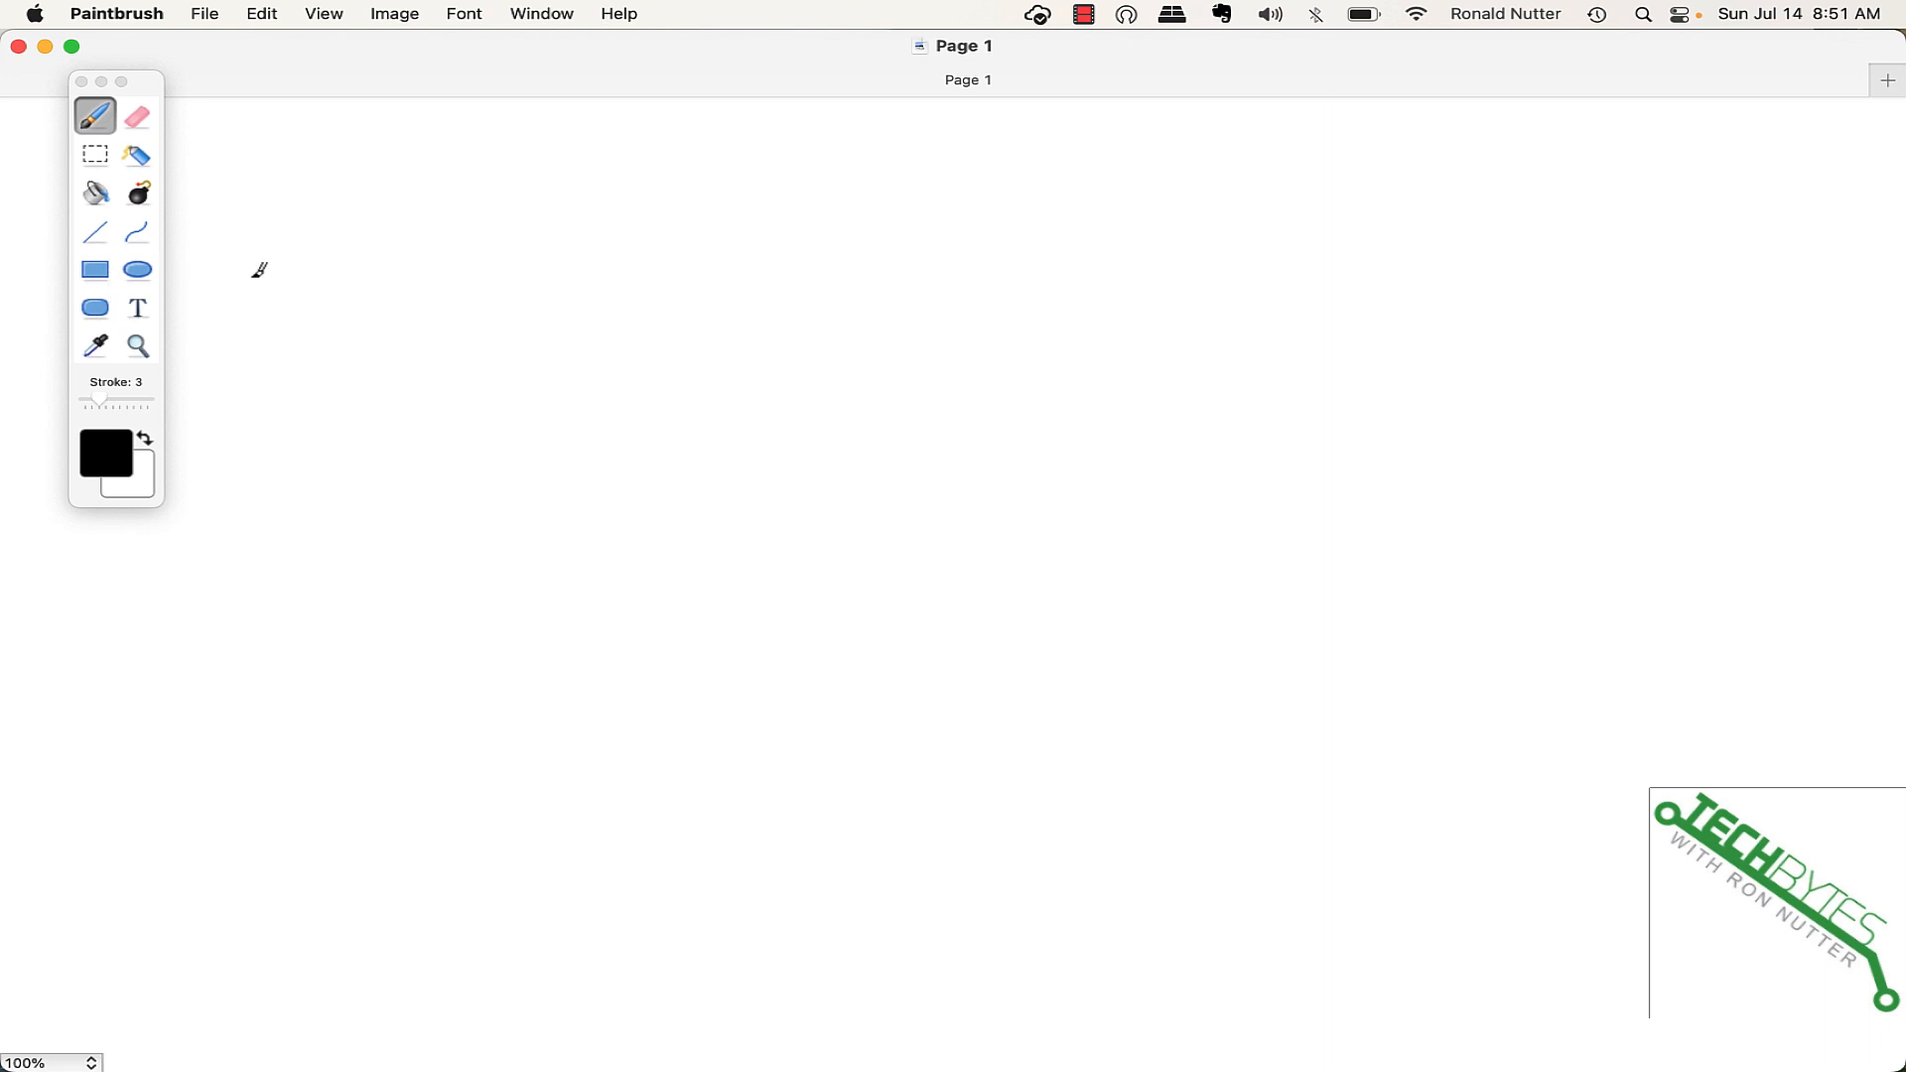
Handwrite "Network Time Protocol" over three lines on the blank page with the black brush
mouse_move(254, 334)
left_mouse_down()
mouse_move(249, 220)
mouse_move(330, 211)
left_mouse_up()
mouse_move(261, 423)
left_mouse_down()
mouse_move(402, 377)
mouse_move(343, 495)
left_mouse_up()
mouse_move(308, 610)
left_mouse_down()
mouse_move(316, 675)
mouse_move(391, 596)
mouse_move(318, 608)
left_mouse_up()
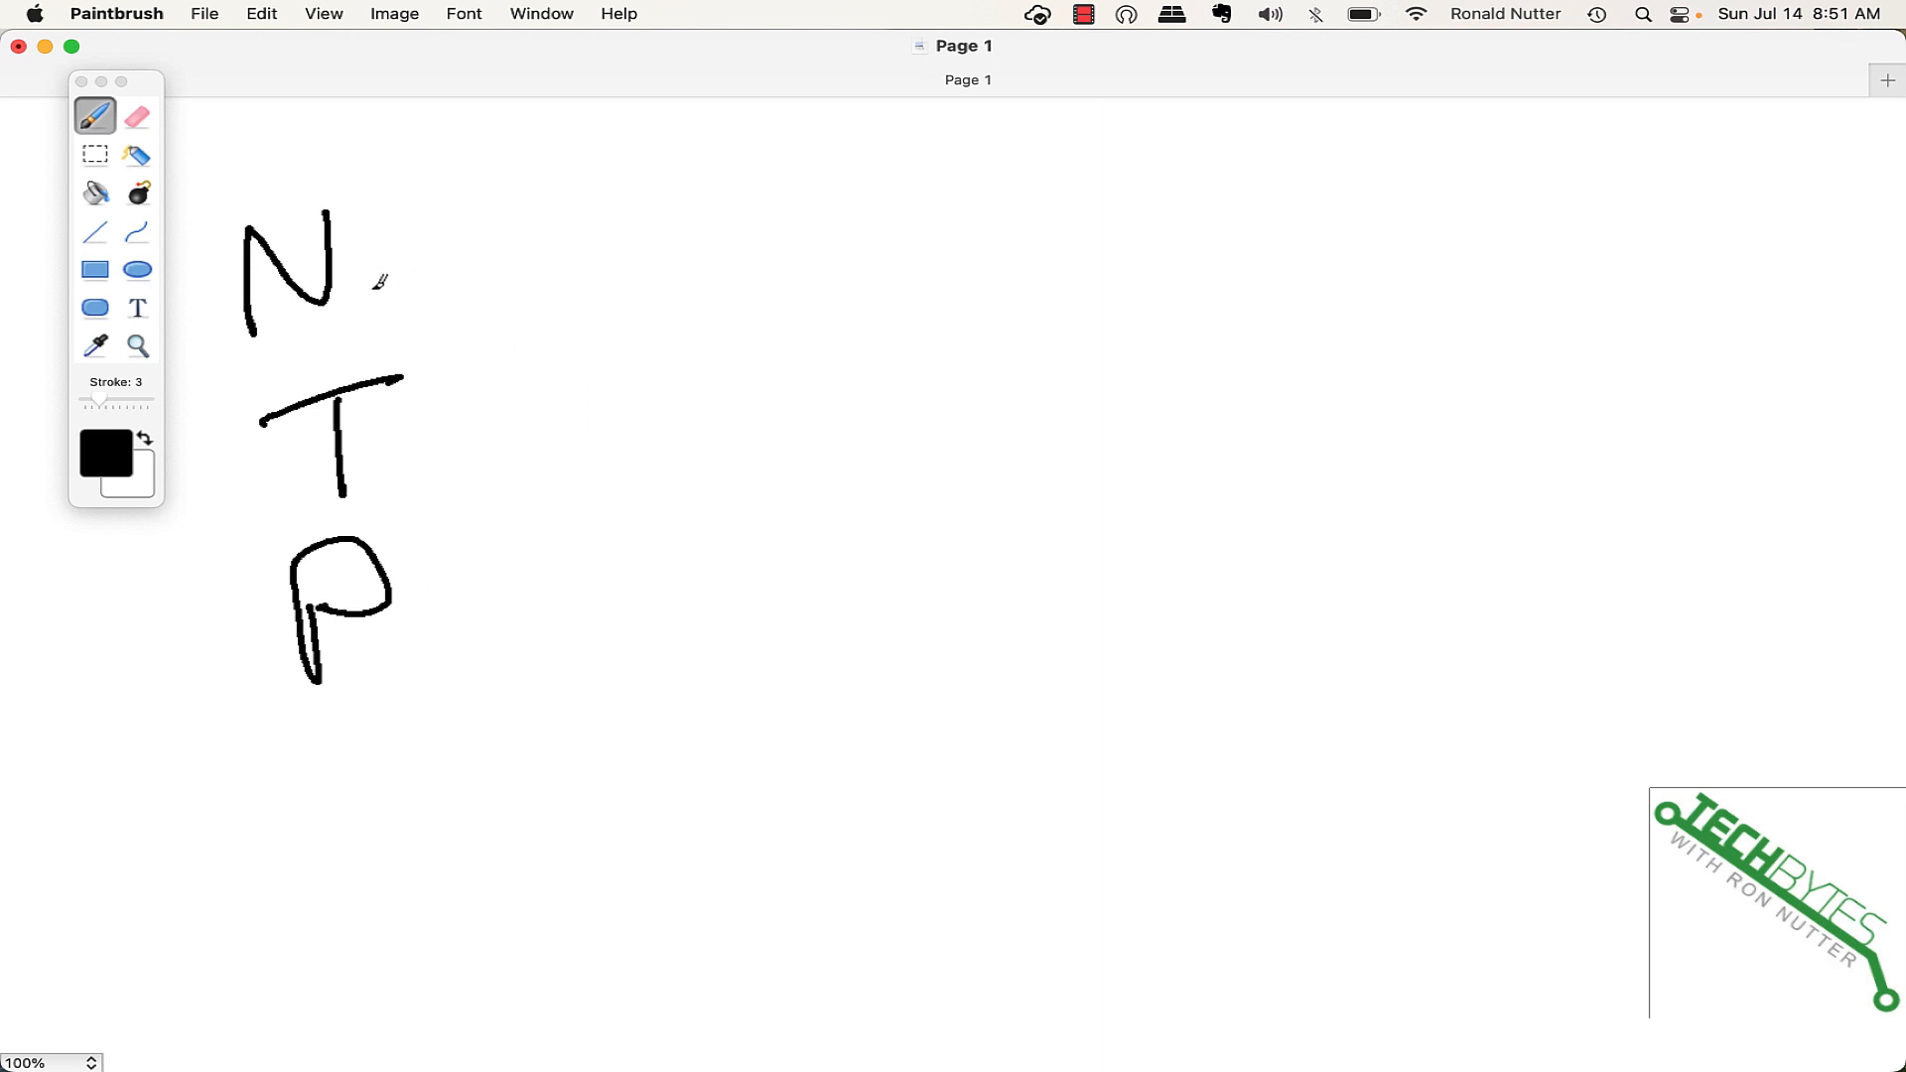
mouse_move(370, 289)
left_mouse_down()
mouse_move(427, 302)
mouse_move(592, 226)
mouse_move(626, 238)
mouse_move(677, 199)
mouse_move(722, 244)
left_mouse_up()
left_click_drag(446, 247, 516, 263)
mouse_move(435, 400)
left_mouse_down()
mouse_move(571, 387)
mouse_move(623, 409)
left_mouse_up()
left_click(461, 355)
left_click_drag(460, 575, 767, 516)
left_click_drag(496, 522, 596, 487)
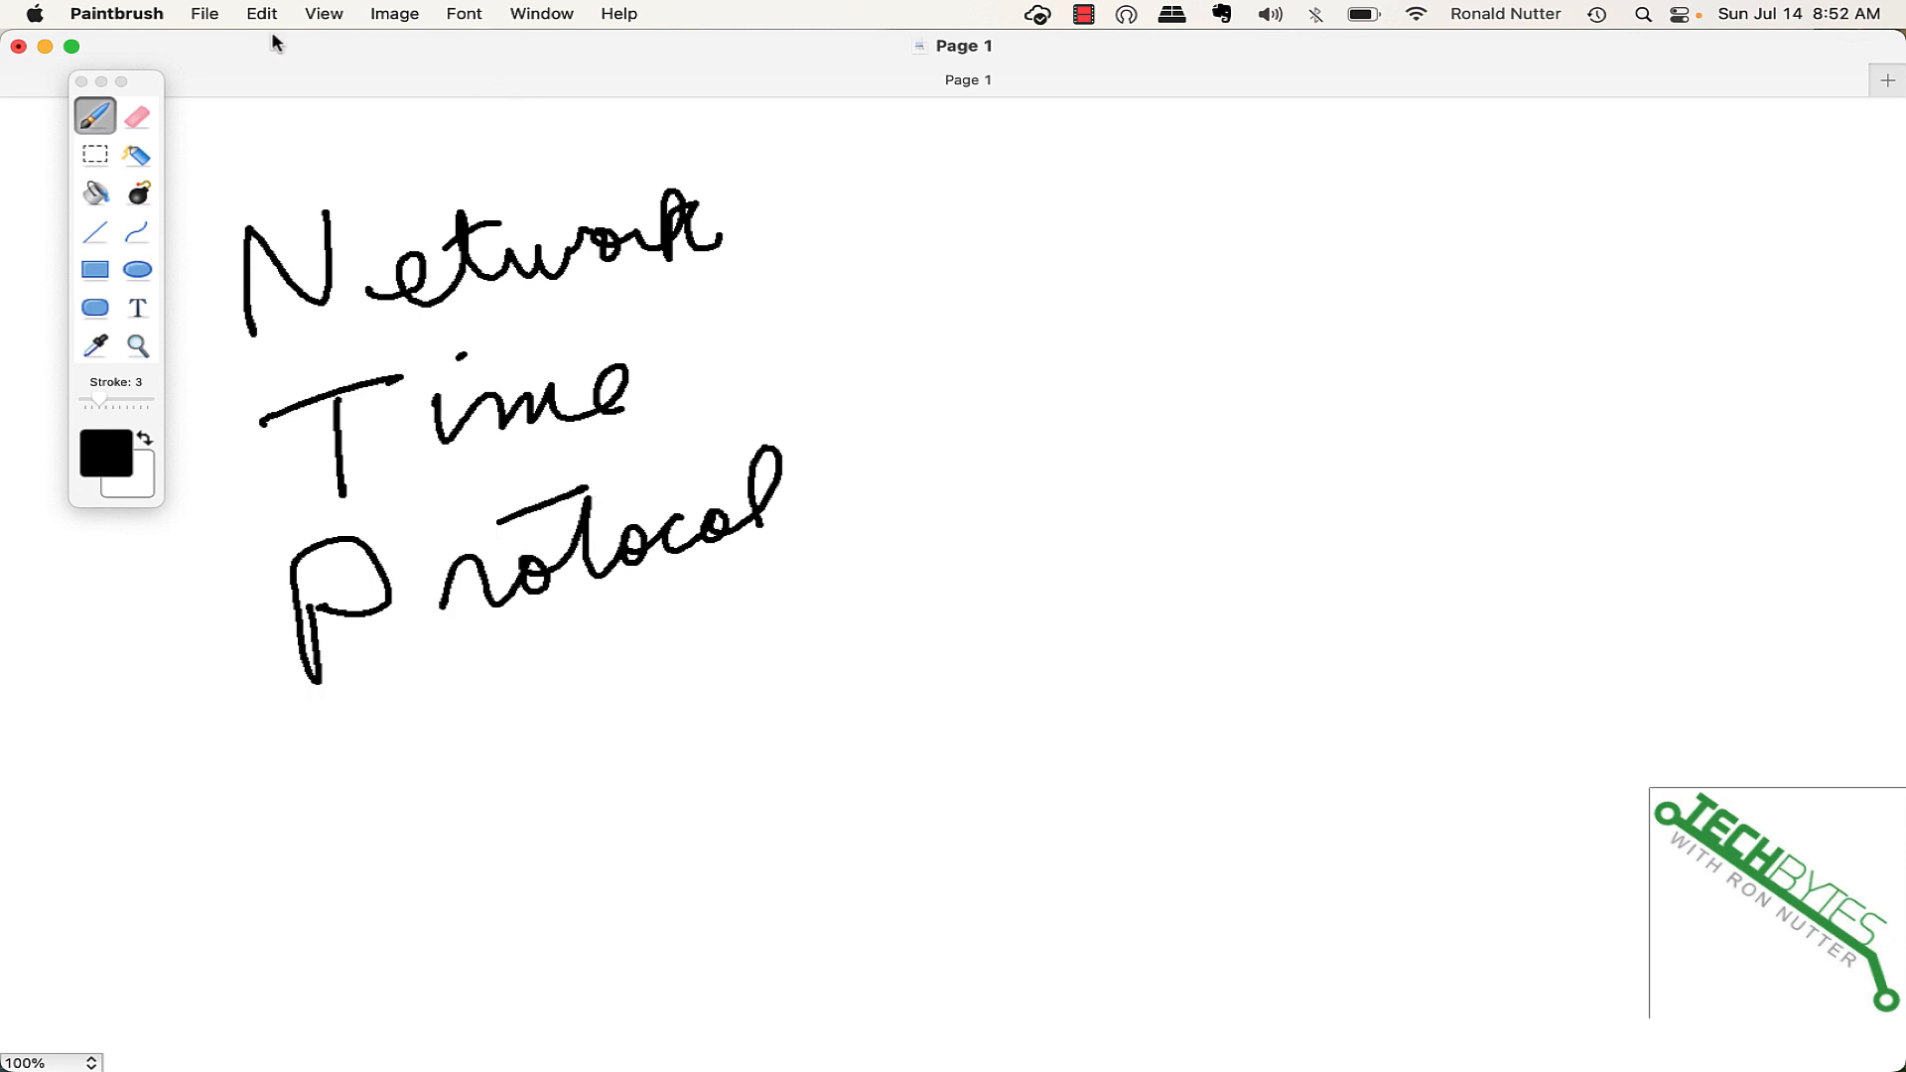
Open the recent drawing Page 2 and sketch a circled WS linked through a circled FW to a circled NTP
left_click(214, 16)
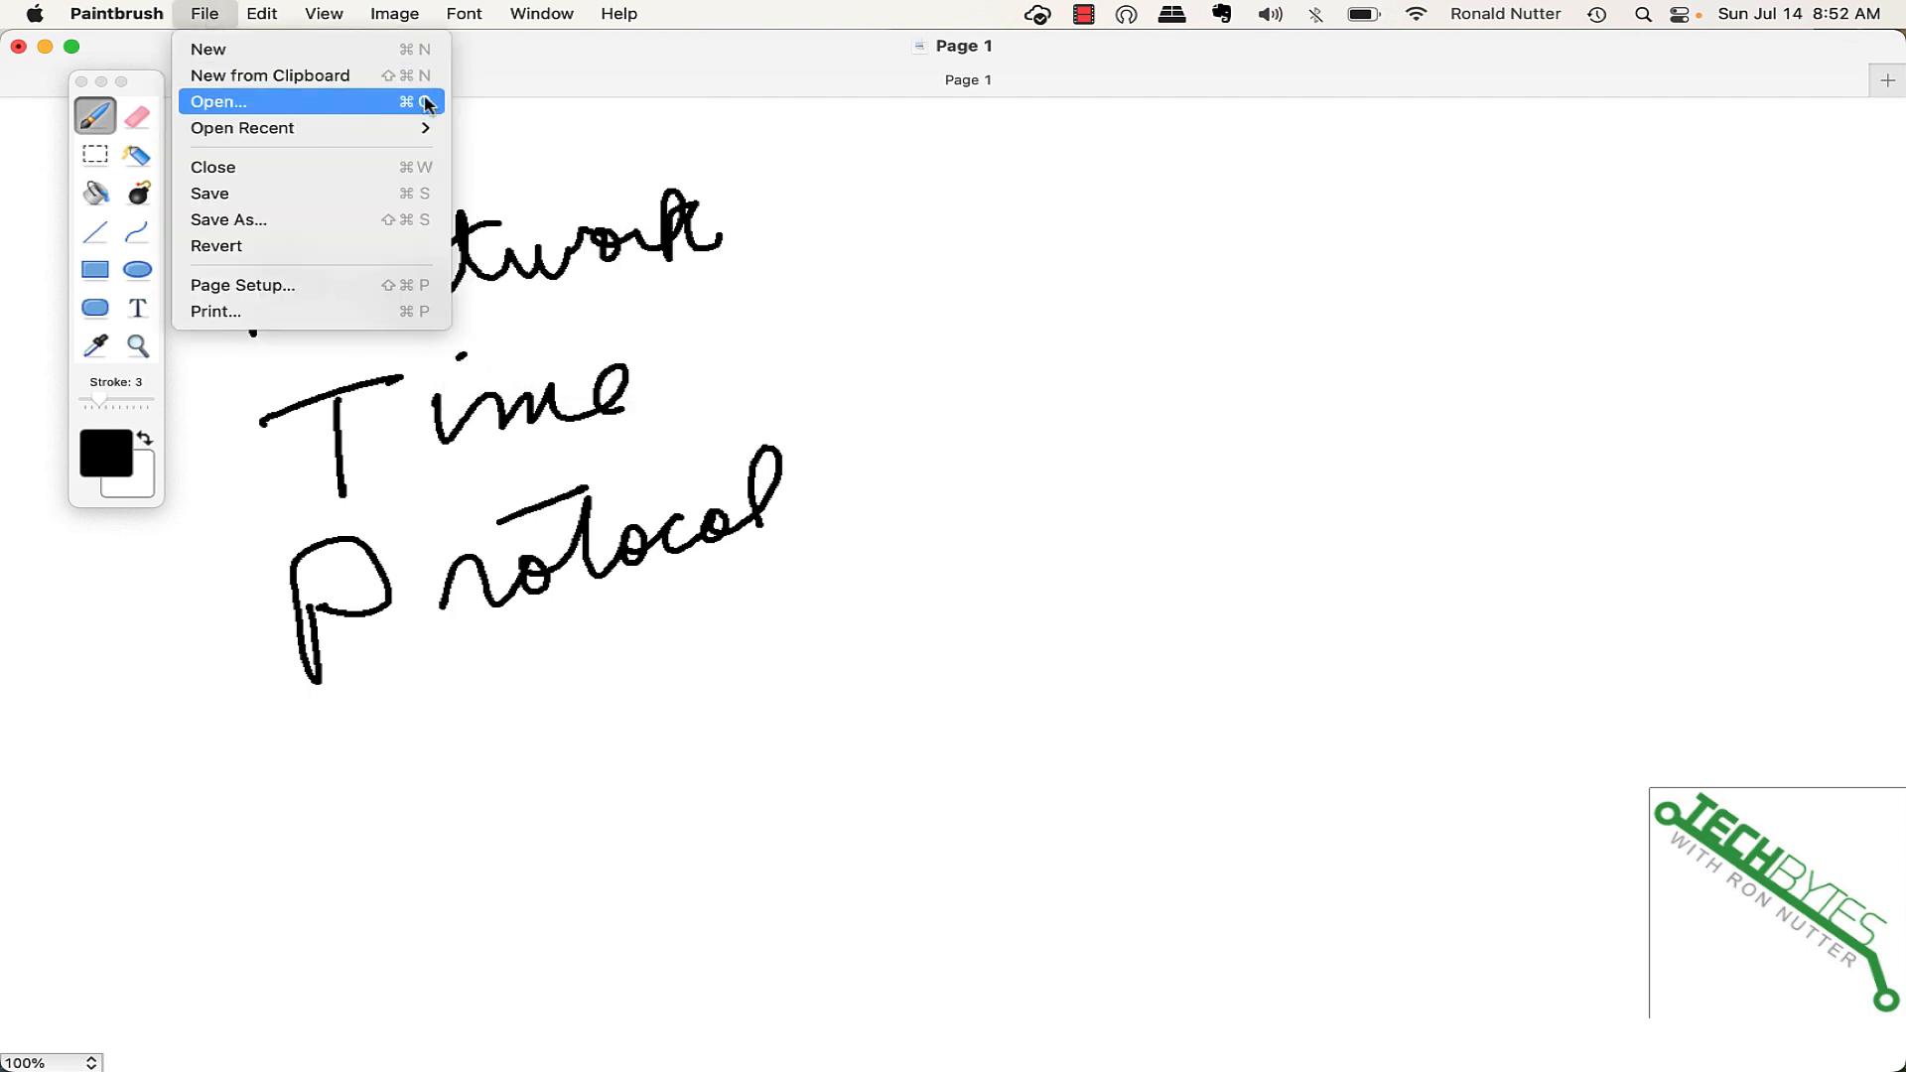
mouse_move(404, 131)
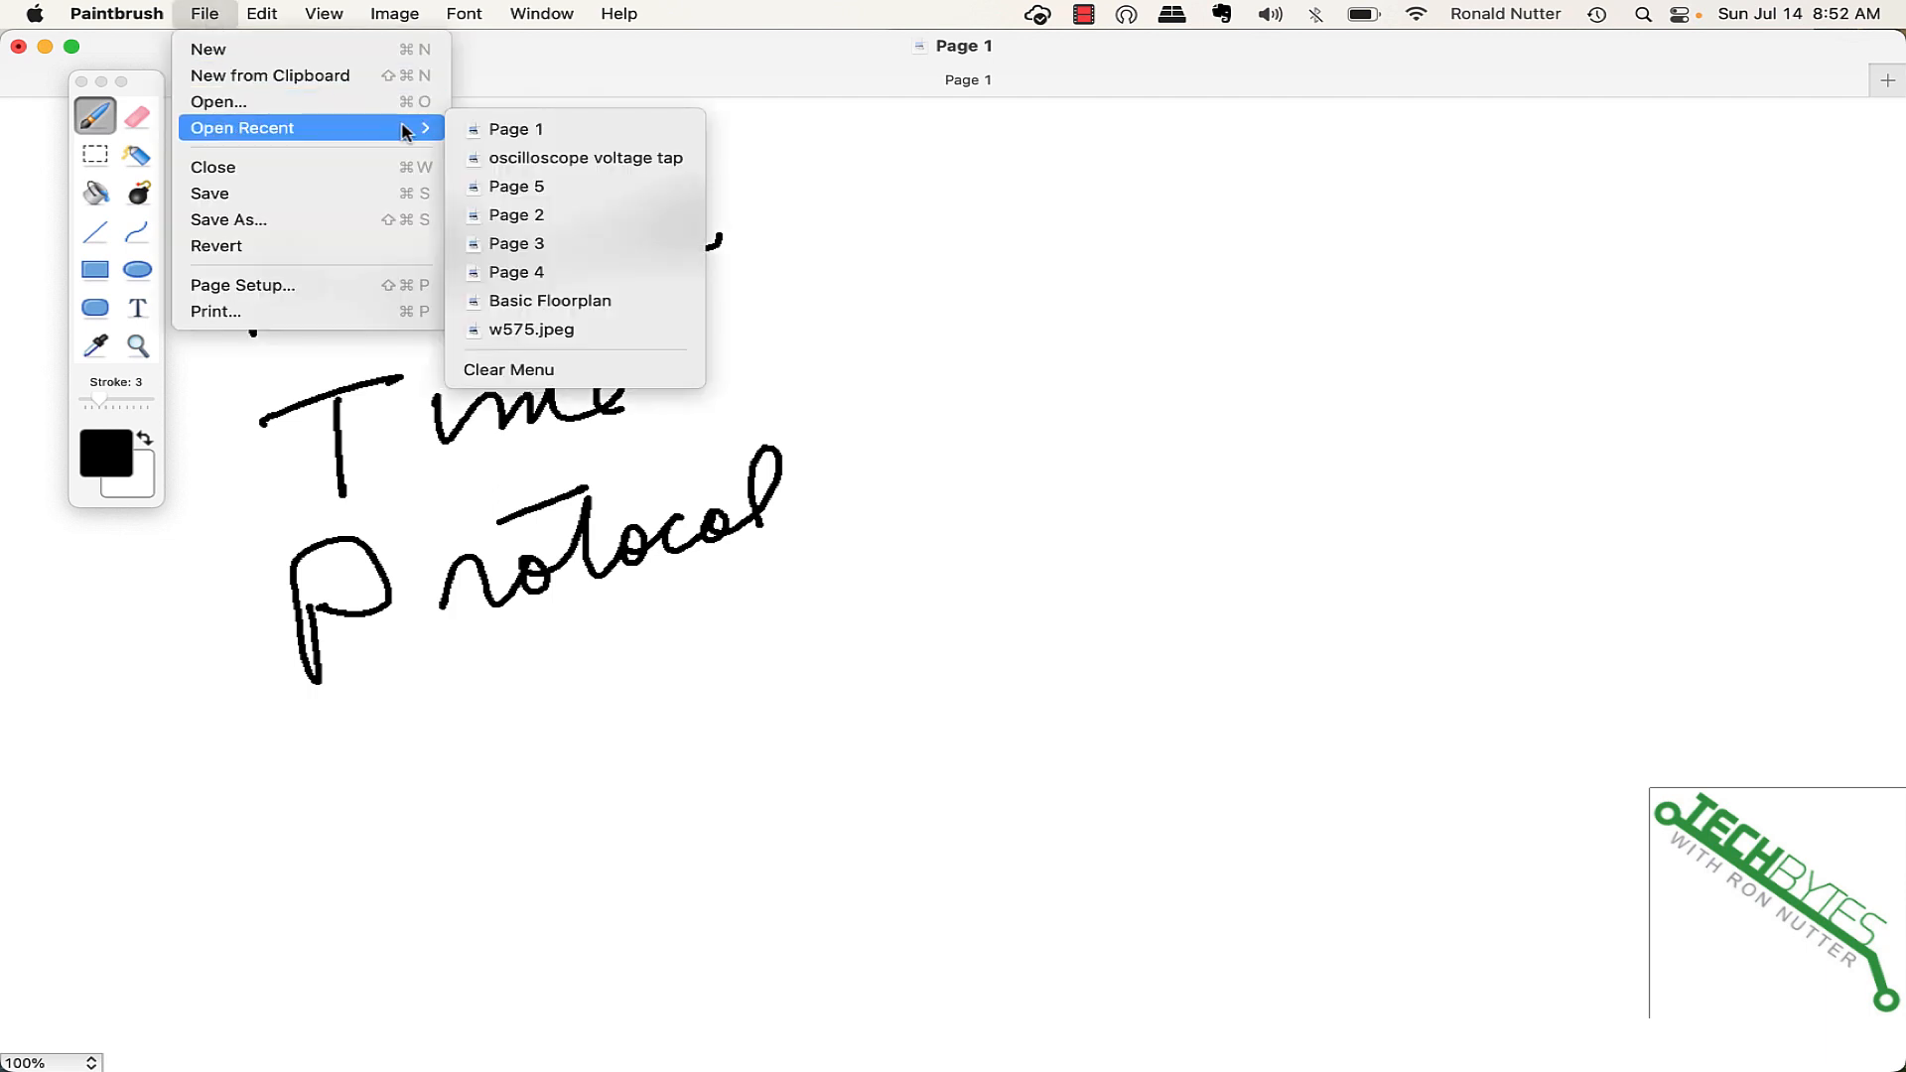
left_click(529, 217)
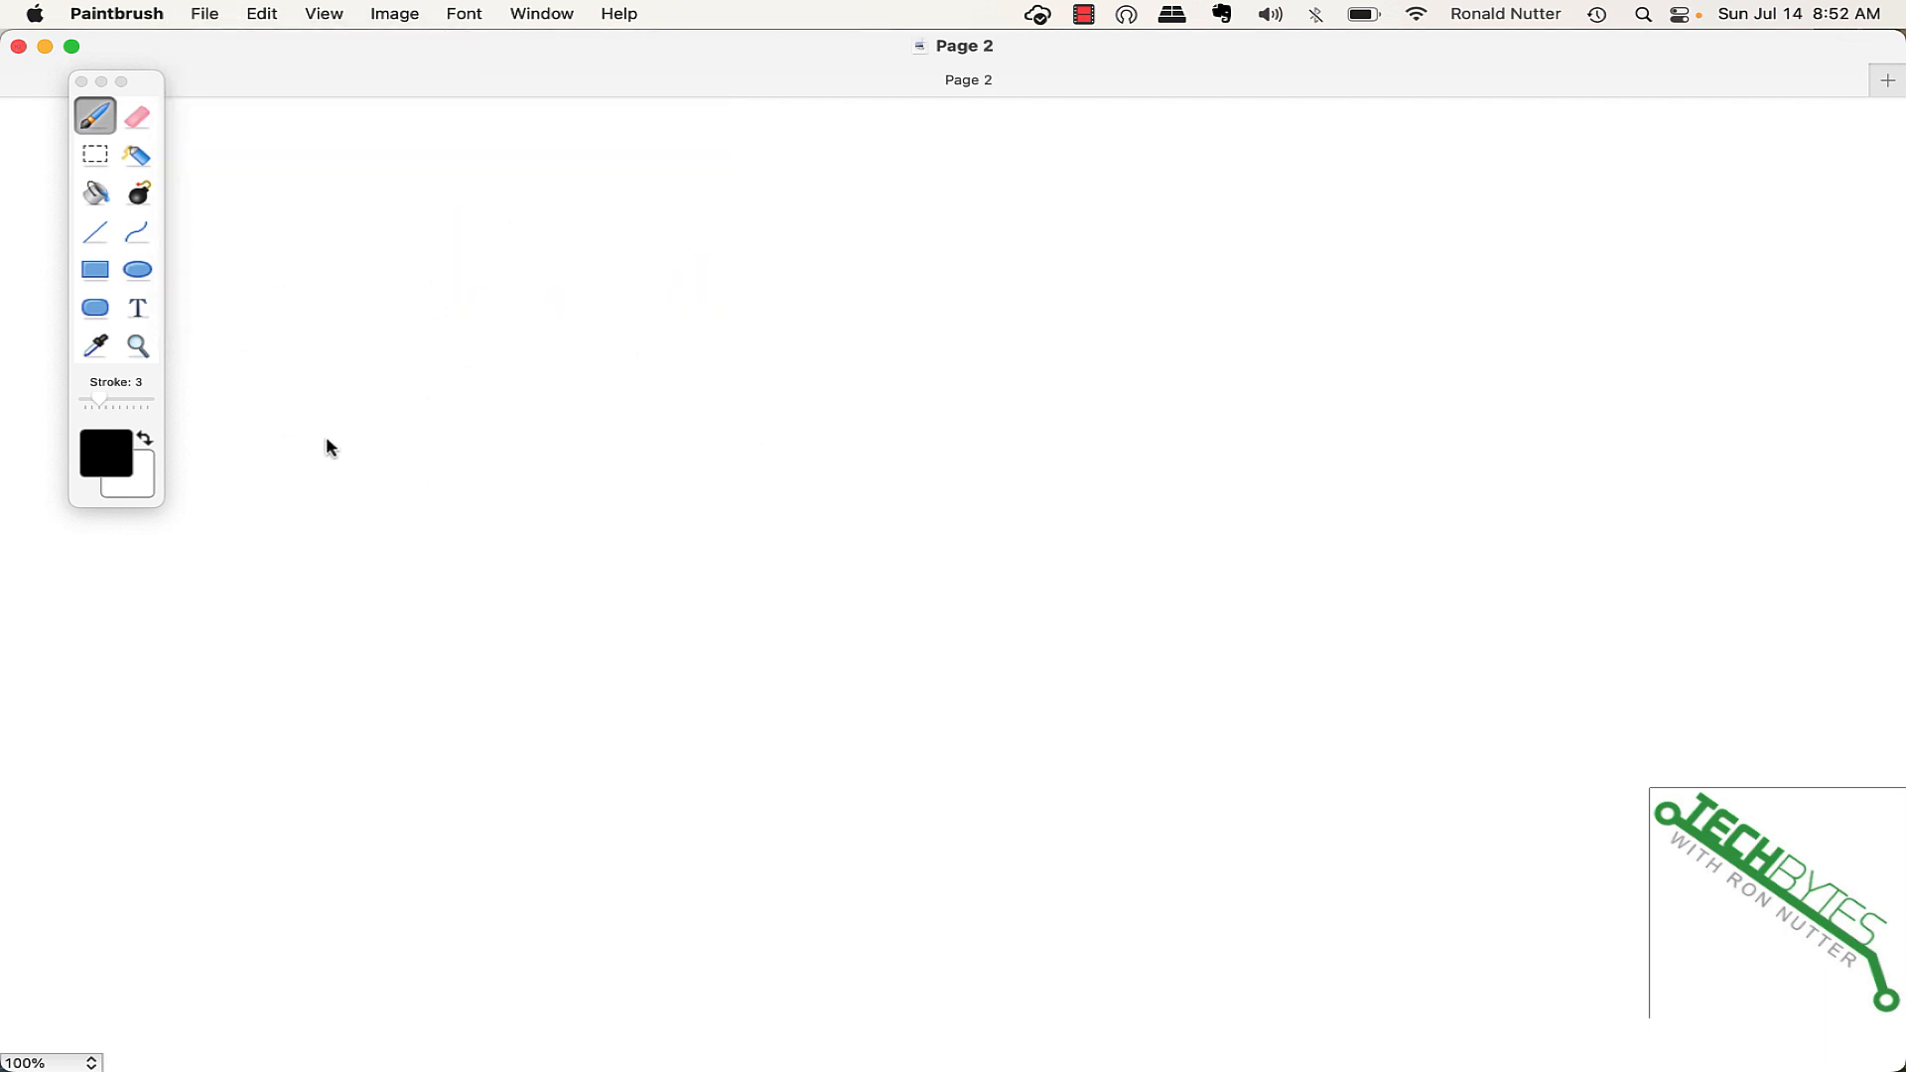
left_click_drag(300, 399, 370, 412)
mouse_move(447, 387)
left_mouse_down()
mouse_move(424, 392)
mouse_move(405, 446)
mouse_move(323, 496)
mouse_move(402, 367)
left_mouse_up()
mouse_move(486, 422)
left_mouse_down()
mouse_move(774, 377)
mouse_move(828, 338)
mouse_move(804, 415)
mouse_move(836, 368)
mouse_move(893, 359)
mouse_move(795, 426)
mouse_move(879, 324)
mouse_move(940, 366)
mouse_move(1320, 192)
mouse_move(1375, 182)
mouse_move(1357, 232)
mouse_move(1417, 183)
mouse_move(1394, 213)
left_mouse_up()
mouse_move(1457, 180)
left_mouse_down()
mouse_move(1340, 147)
mouse_move(1385, 263)
mouse_move(1409, 171)
left_mouse_up()
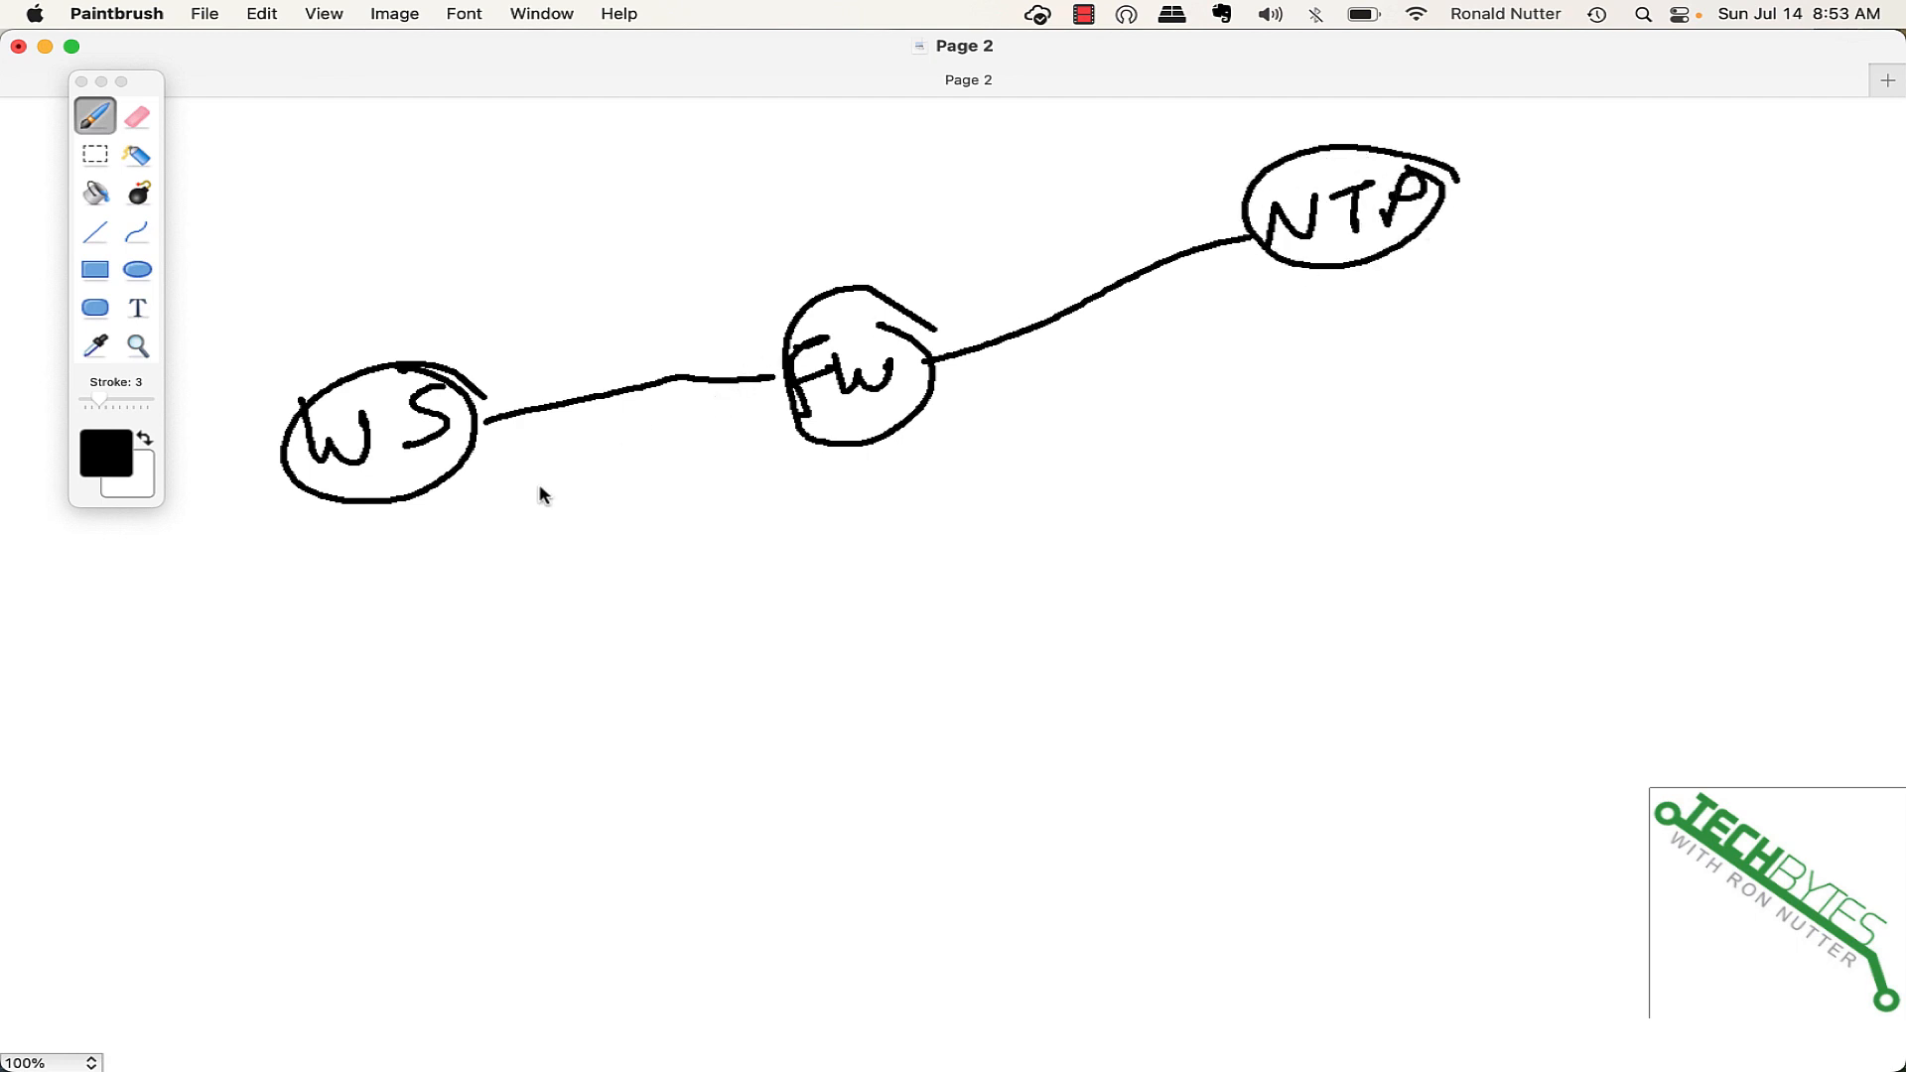
Sketch a second circled WS below the first and a second circled NTP, both linked to the FW circle
mouse_move(367, 552)
left_mouse_down()
mouse_move(402, 616)
mouse_move(464, 552)
mouse_move(497, 558)
mouse_move(459, 592)
left_mouse_up()
mouse_move(485, 524)
left_mouse_down()
mouse_move(511, 595)
mouse_move(412, 546)
left_mouse_up()
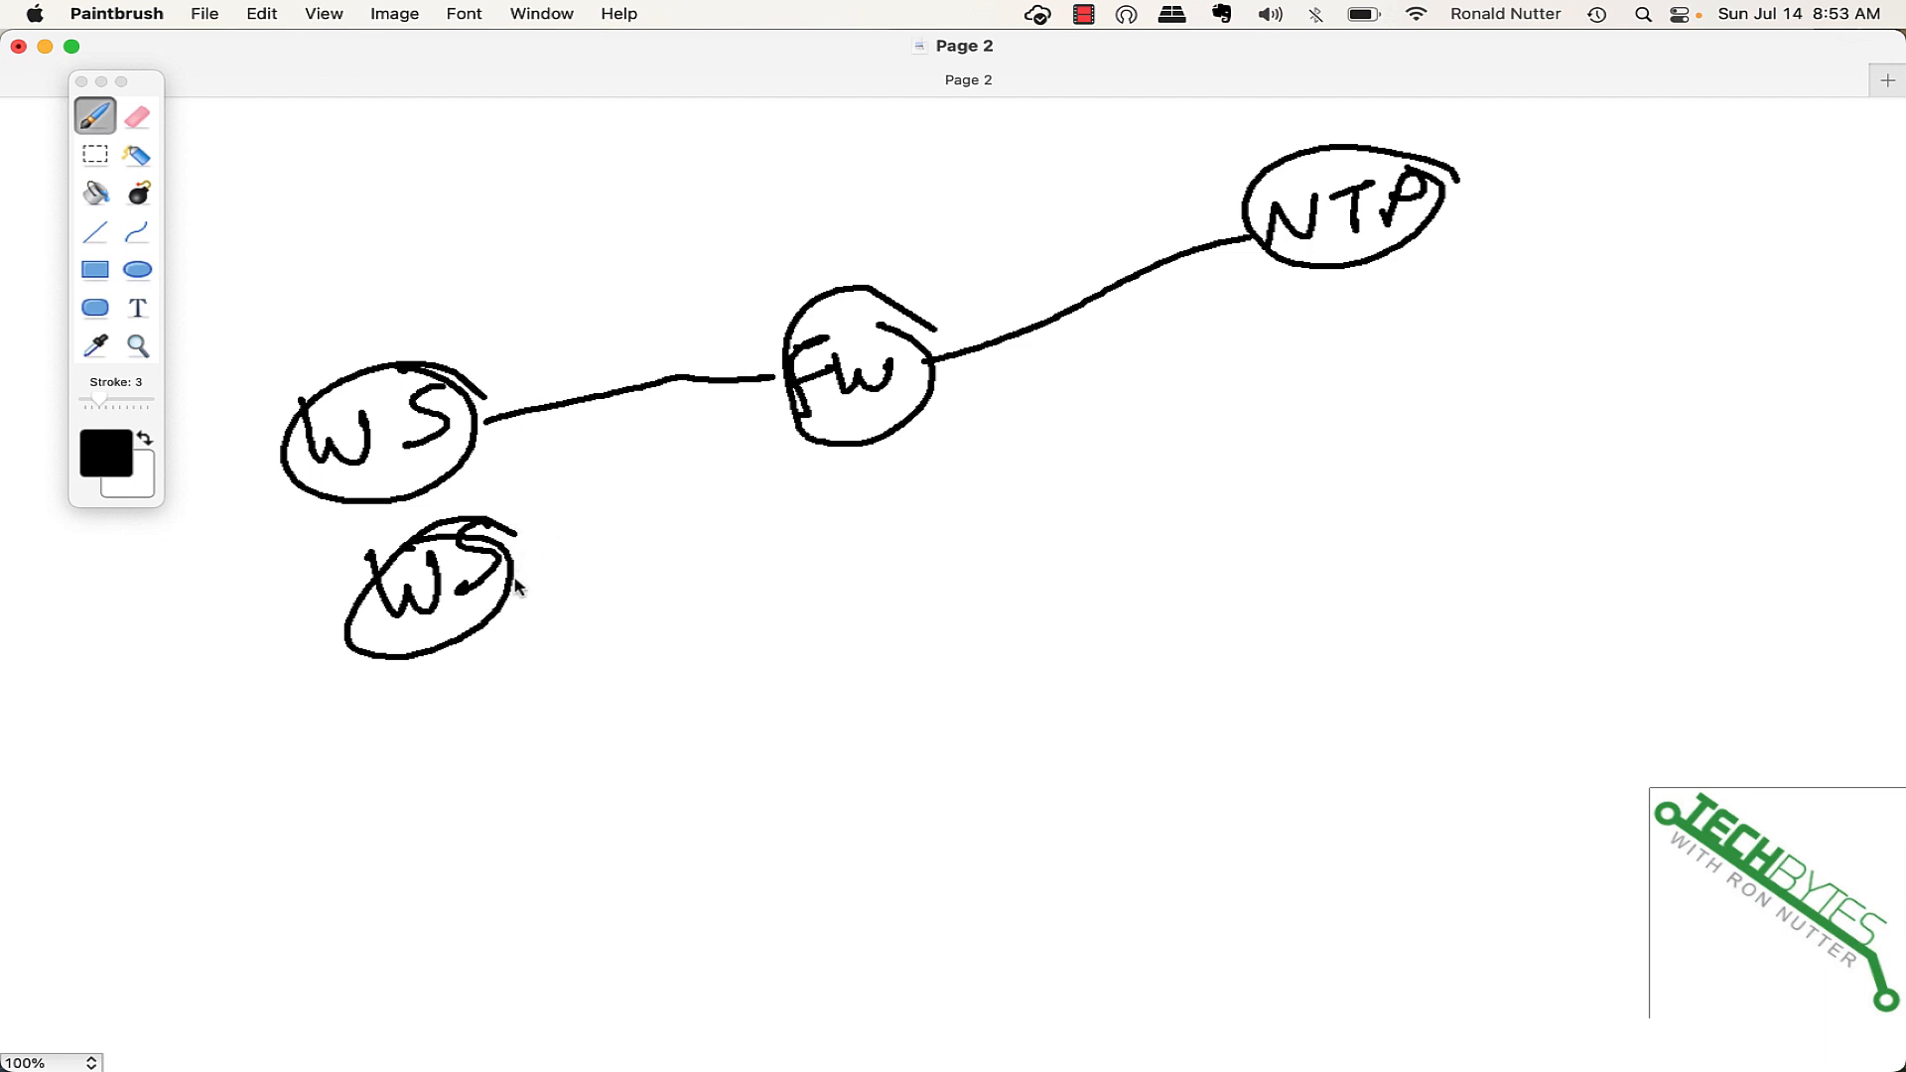
mouse_move(511, 556)
left_mouse_down()
mouse_move(834, 367)
mouse_move(1179, 407)
mouse_move(1316, 407)
mouse_move(1426, 374)
mouse_move(1402, 417)
left_mouse_up()
left_click_drag(1426, 415, 1474, 369)
mouse_move(1484, 360)
left_mouse_down()
mouse_move(1420, 342)
mouse_move(1488, 417)
mouse_move(1373, 327)
left_mouse_up()
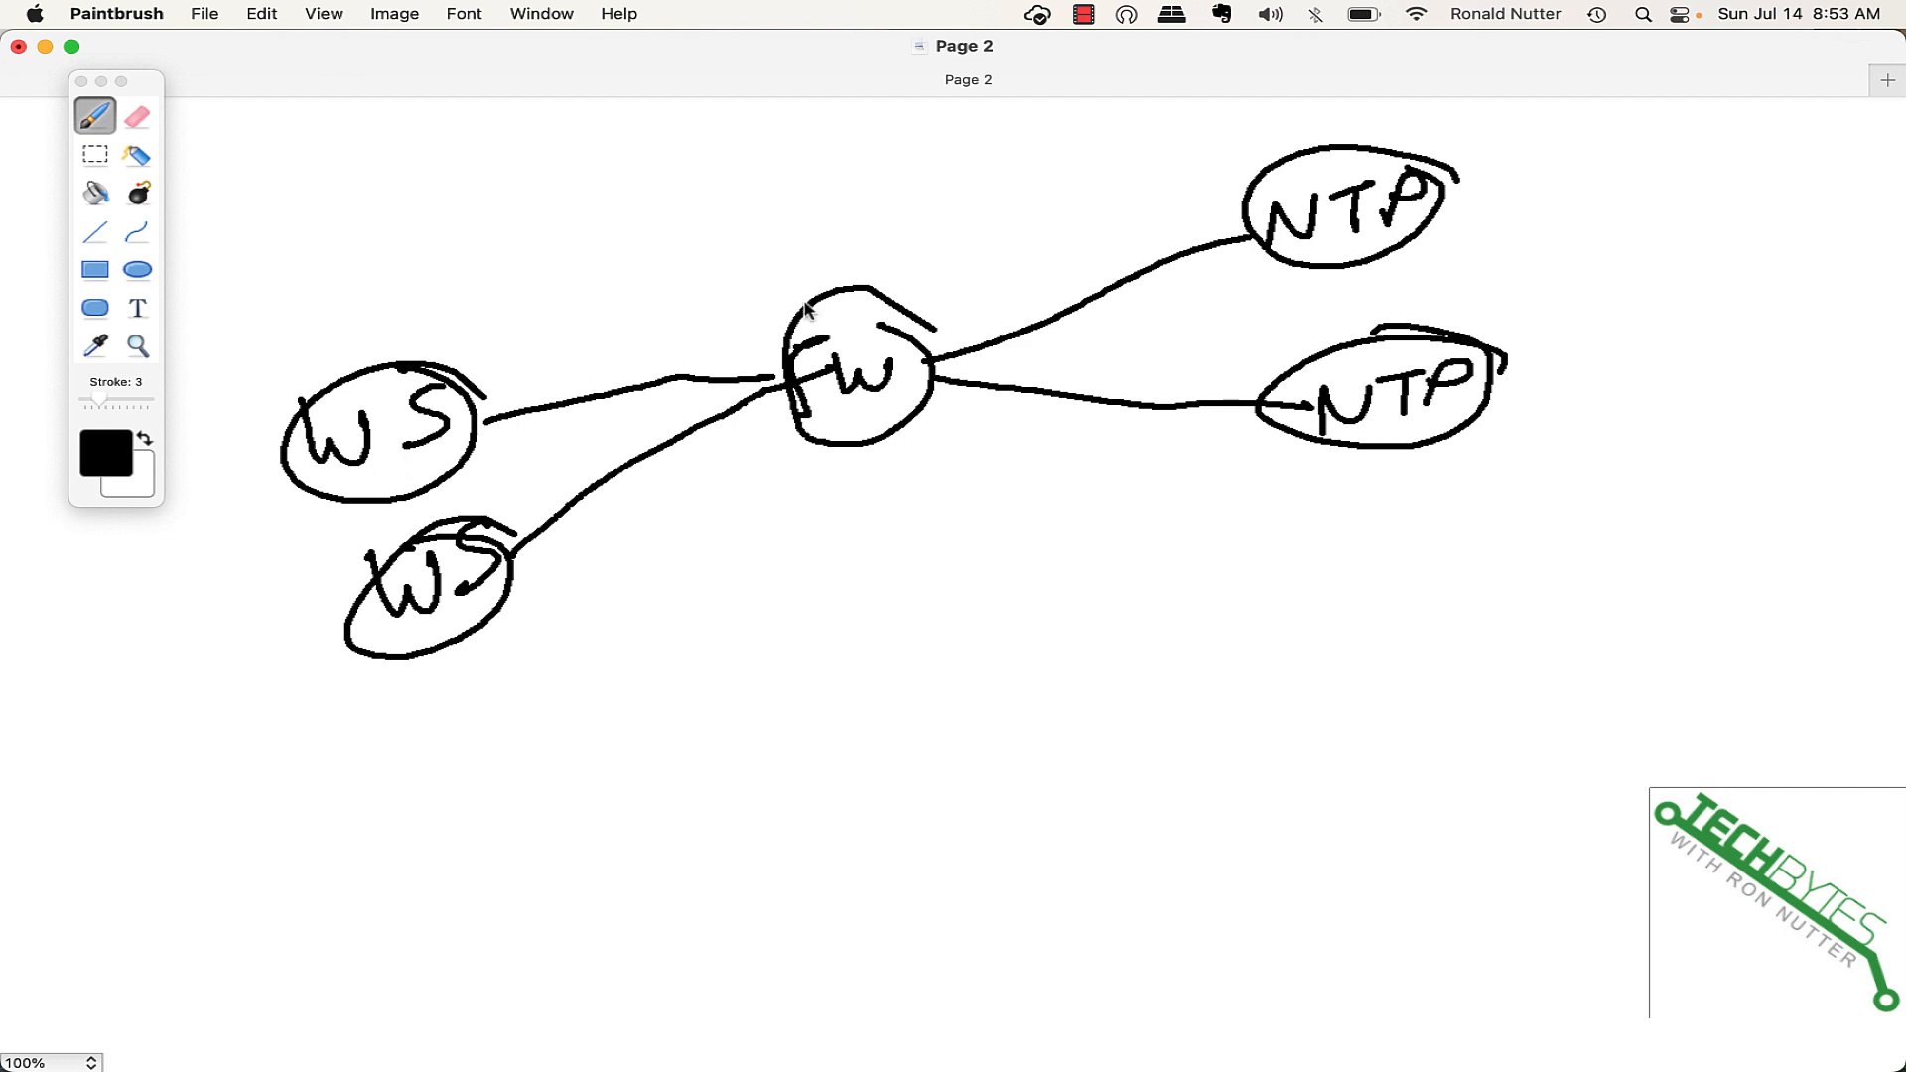
Cross out the upper NTP circle and draw a stroke from the upper WS toward the lower NTP circle
mouse_move(1233, 162)
left_mouse_down()
mouse_move(1389, 244)
mouse_move(1419, 147)
mouse_move(1268, 223)
left_mouse_up()
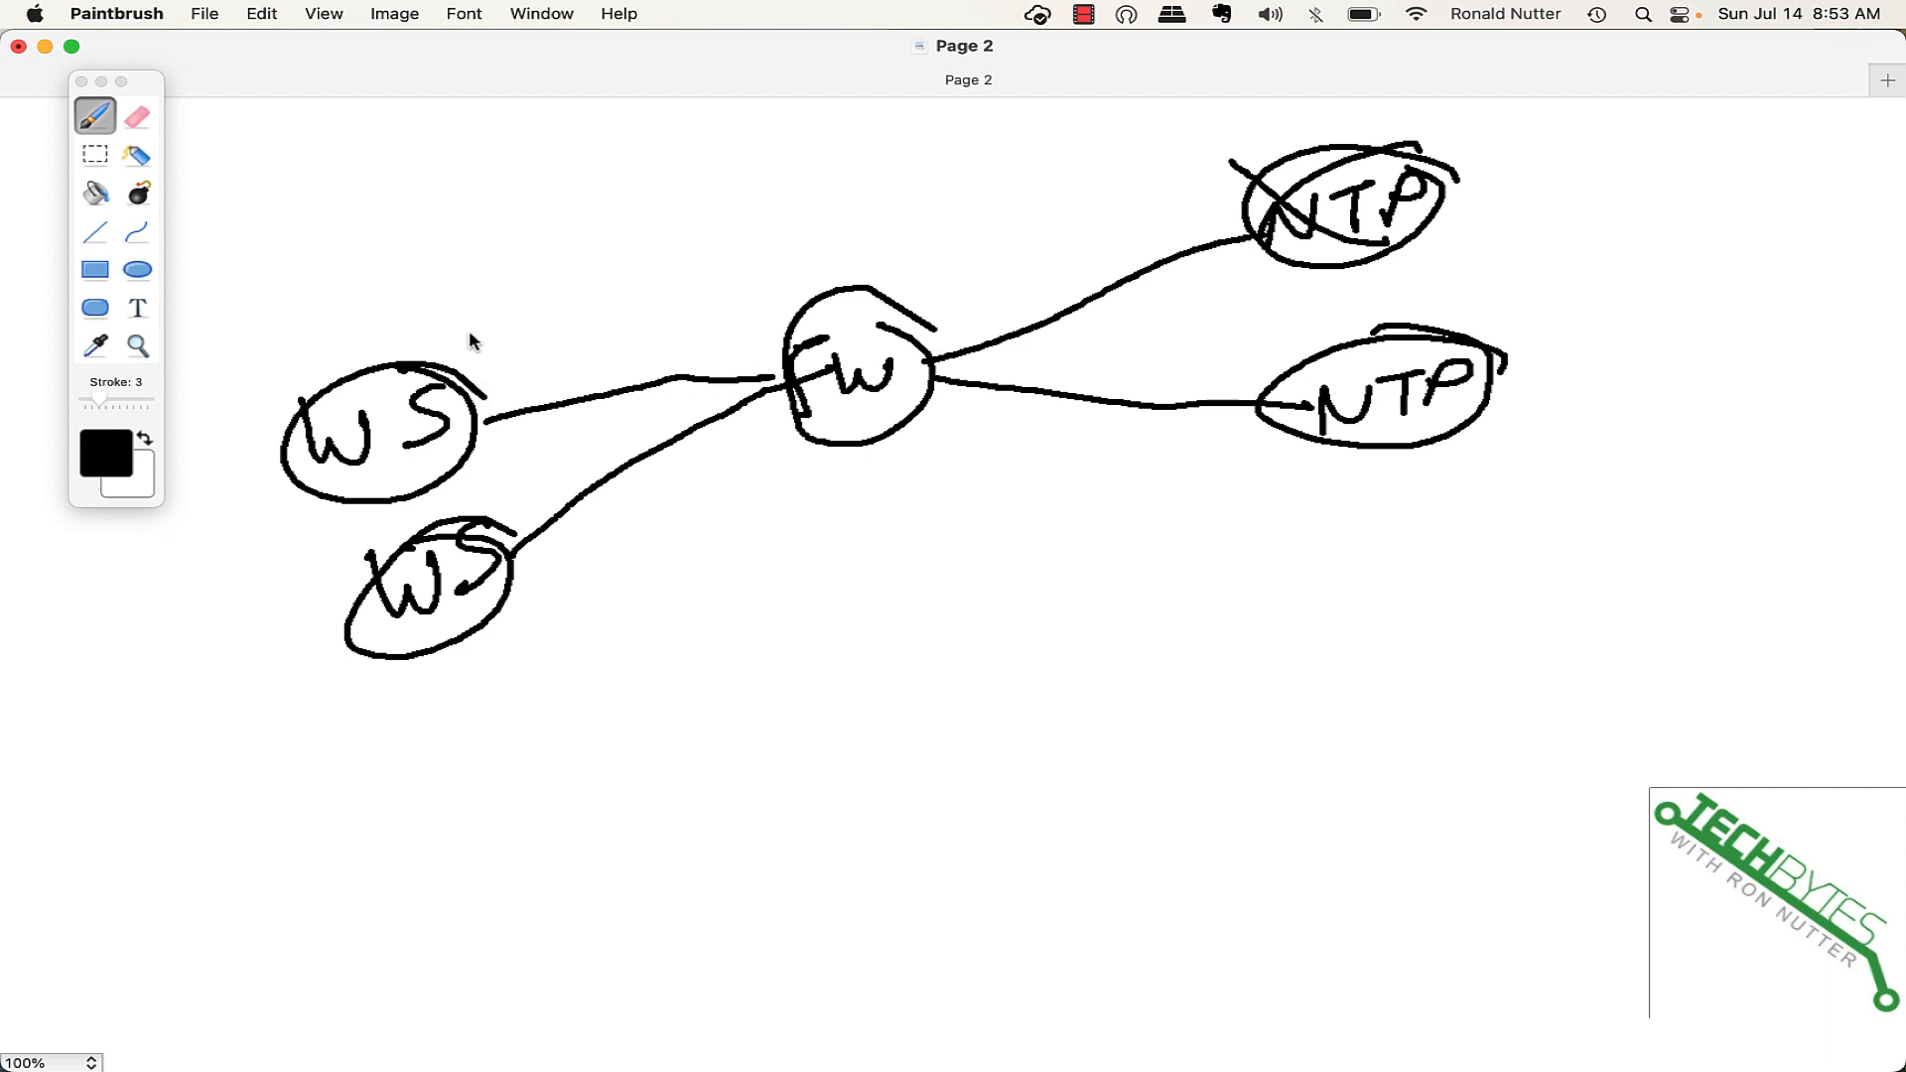
mouse_move(472, 367)
left_mouse_down()
mouse_move(759, 298)
mouse_move(1254, 364)
left_mouse_up()
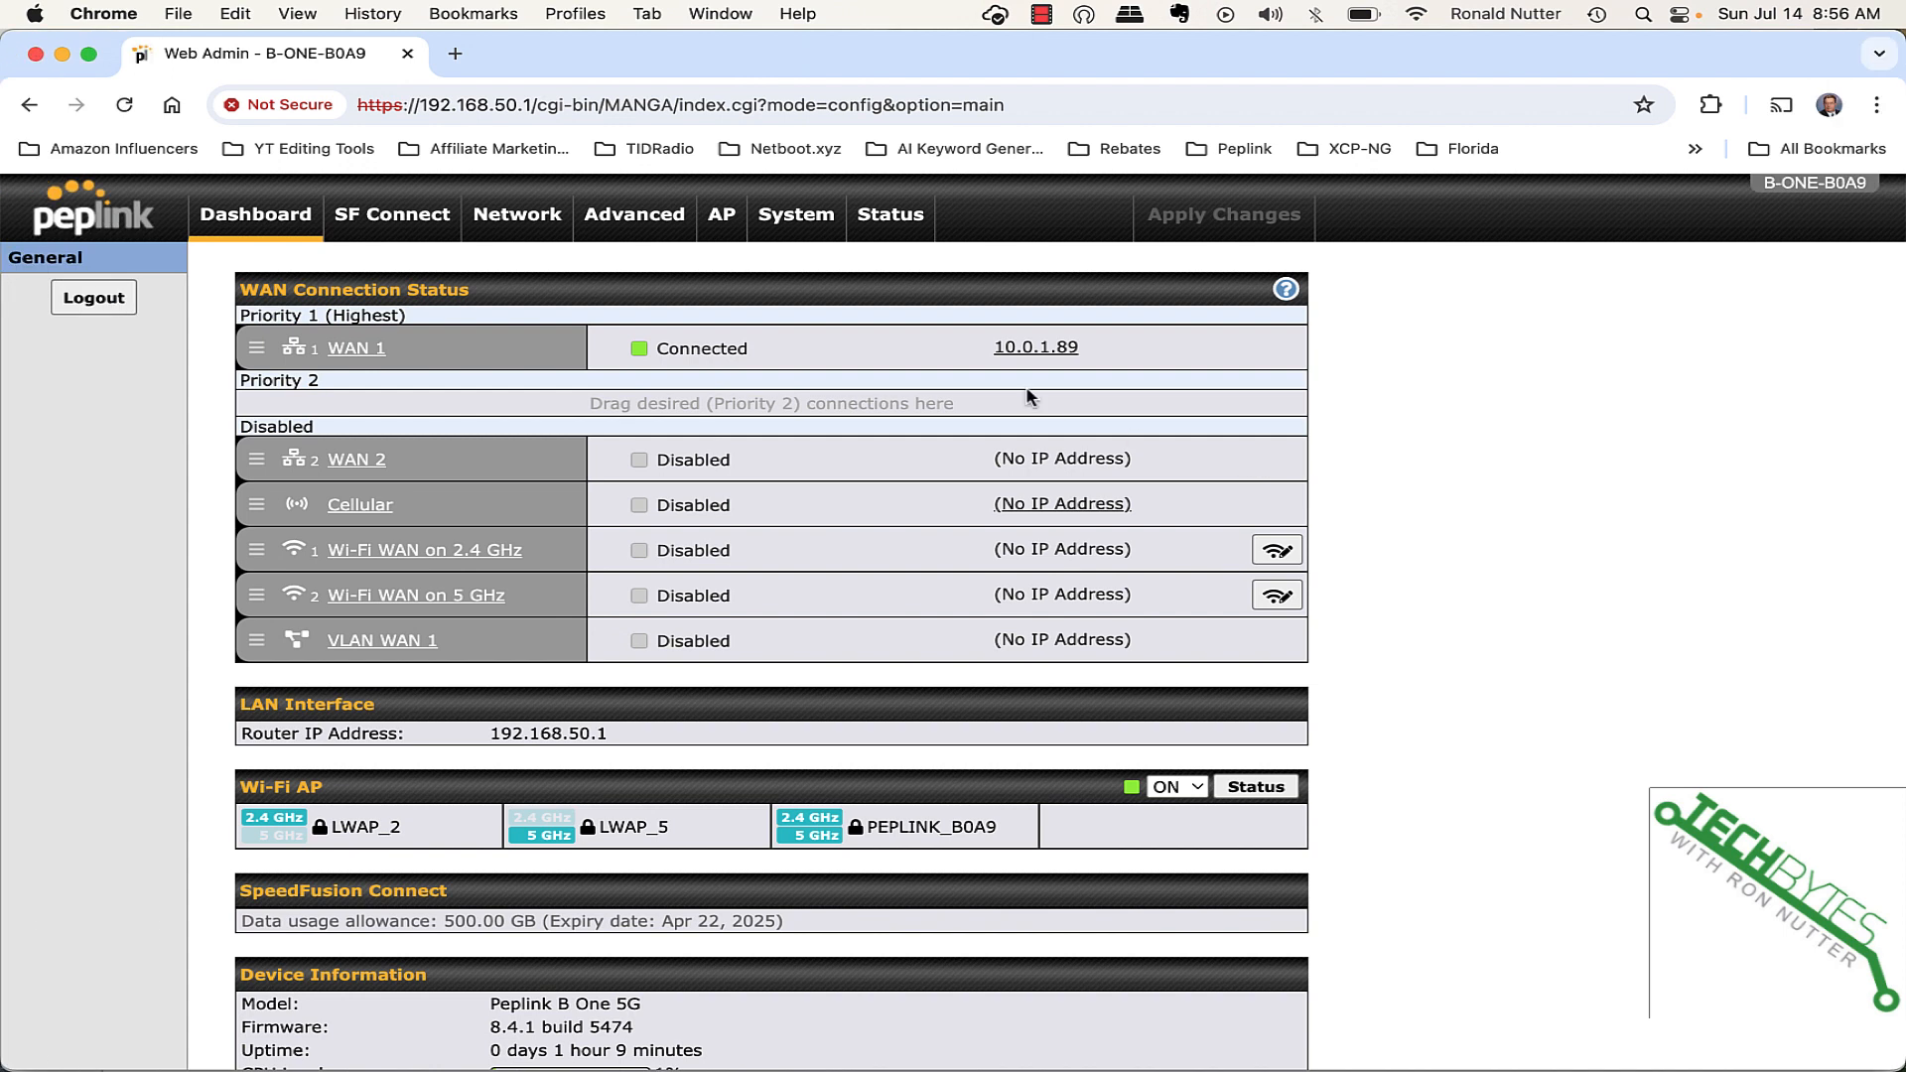
Switch to the Peplink web admin in Chrome, enable the router's NTP server, and save and apply the change
left_click(633, 227)
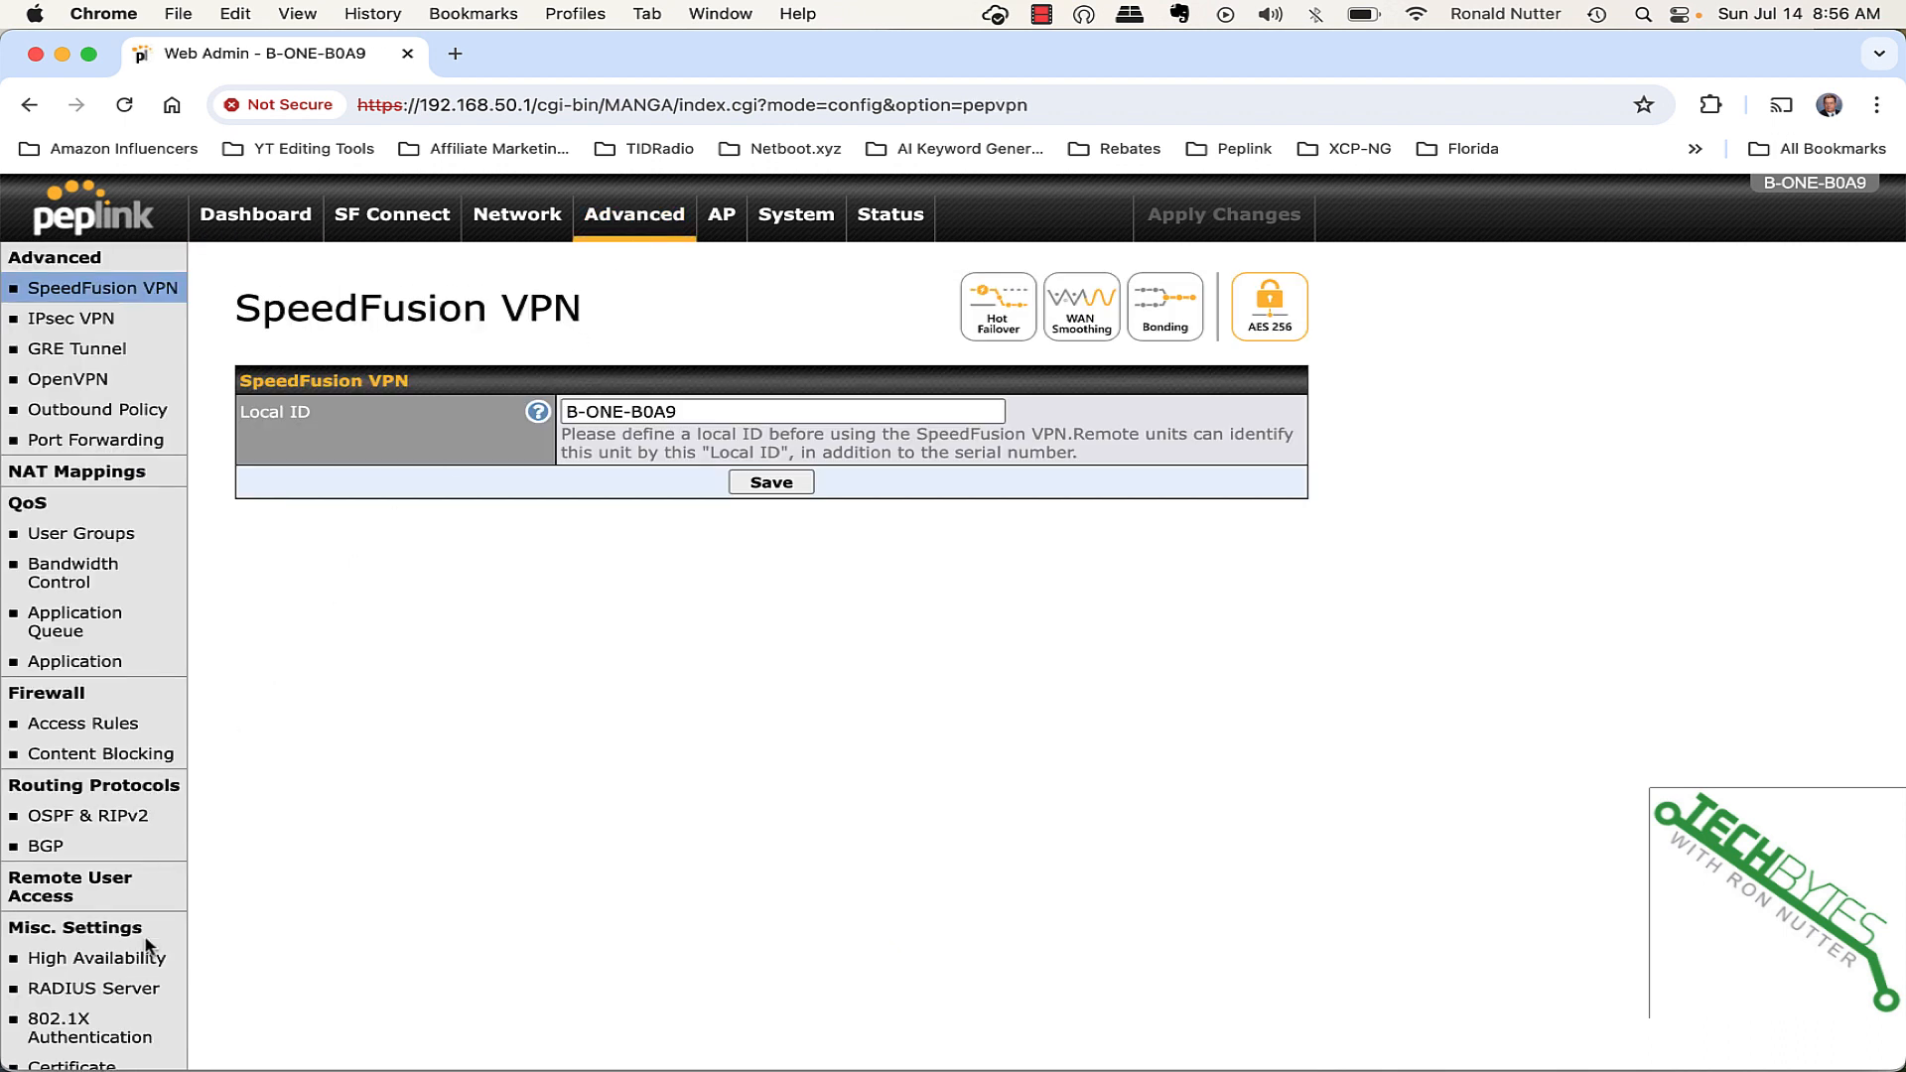
scroll(149, 894, "down", 5)
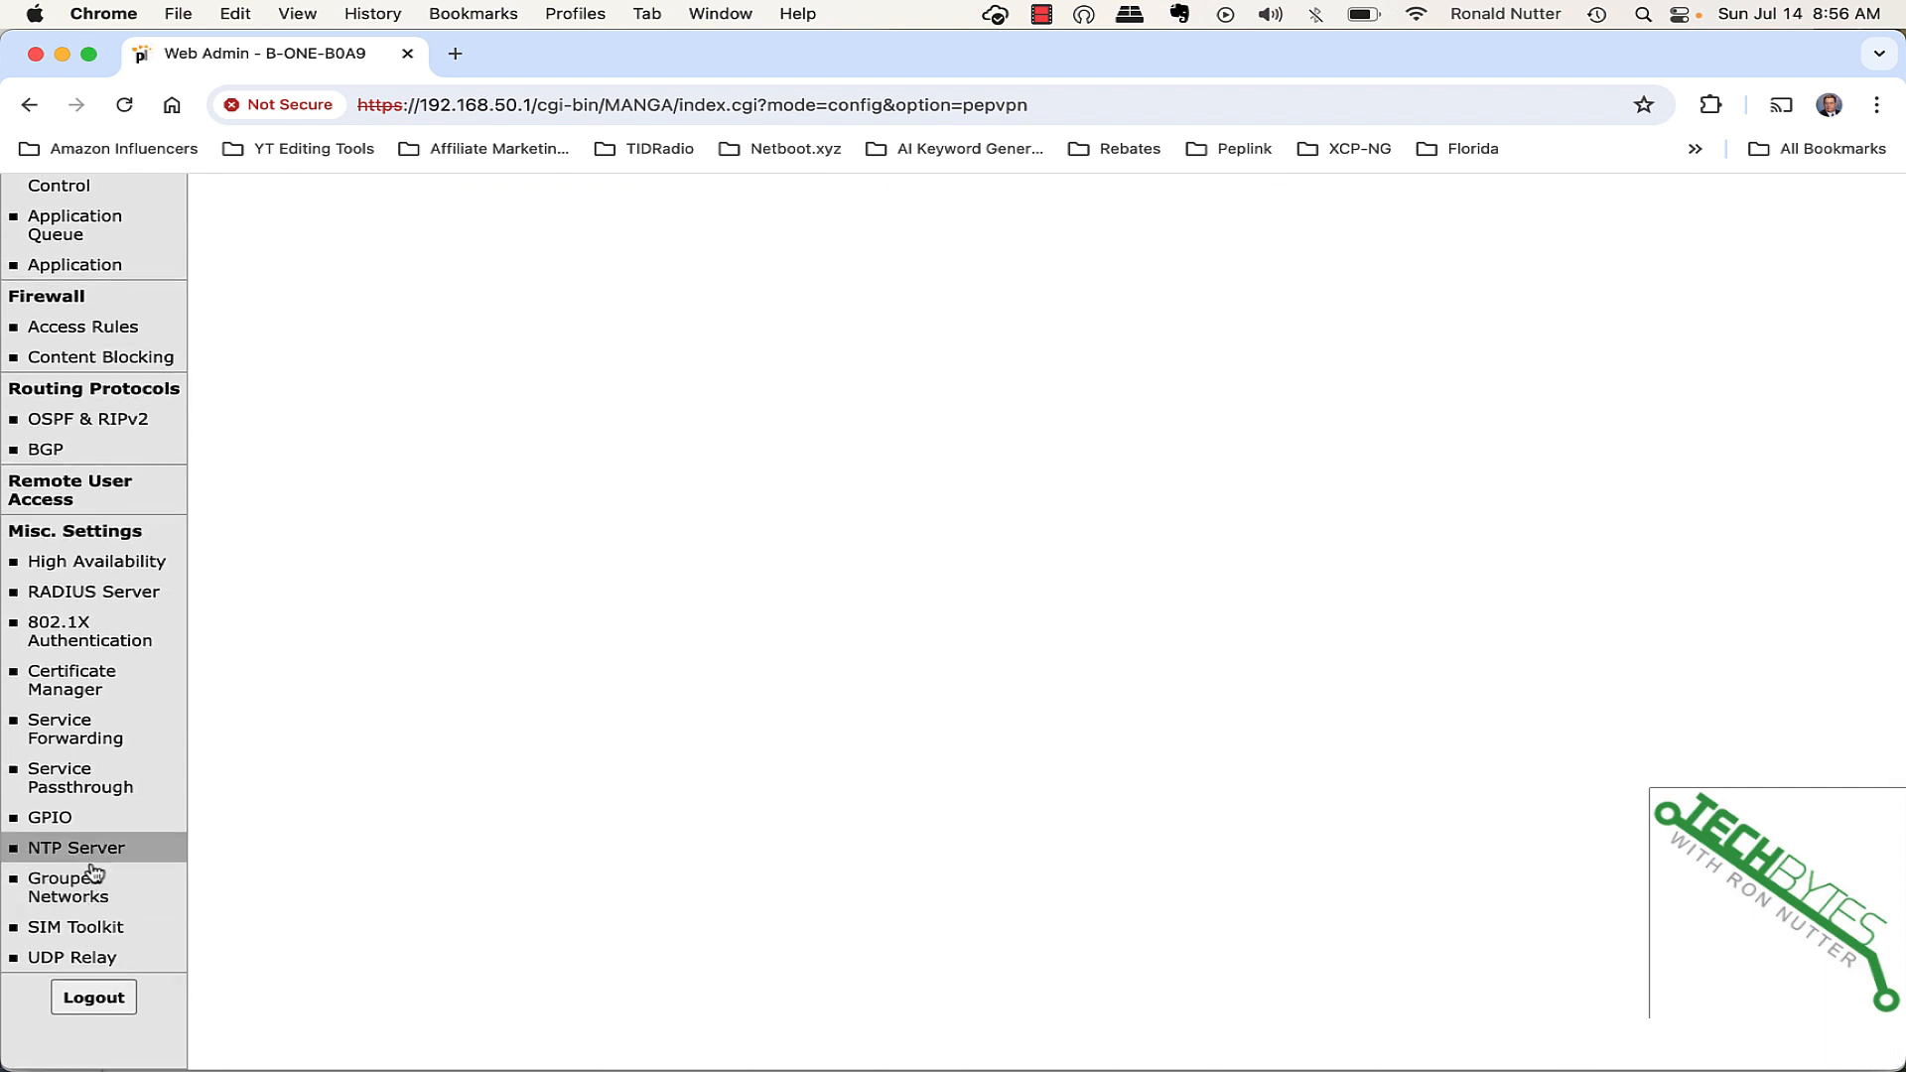
left_click(93, 846)
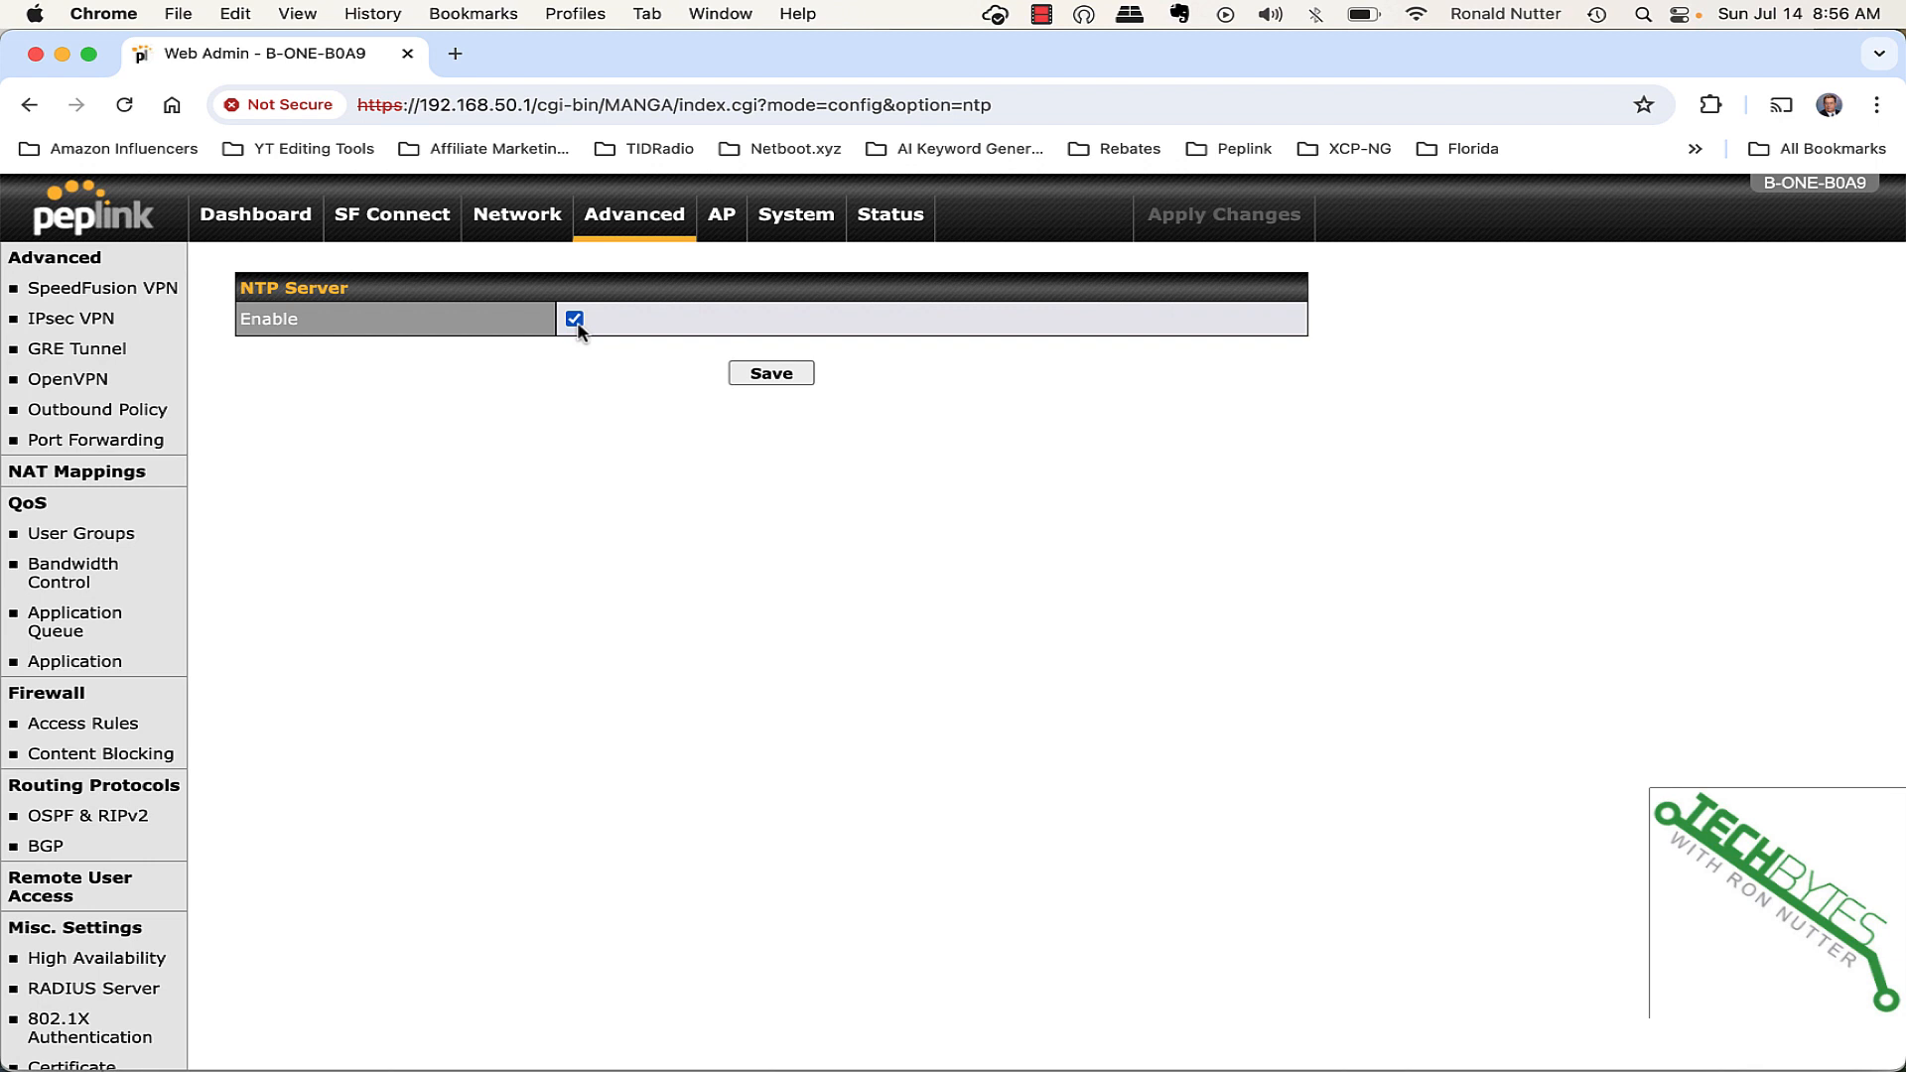
left_click(775, 374)
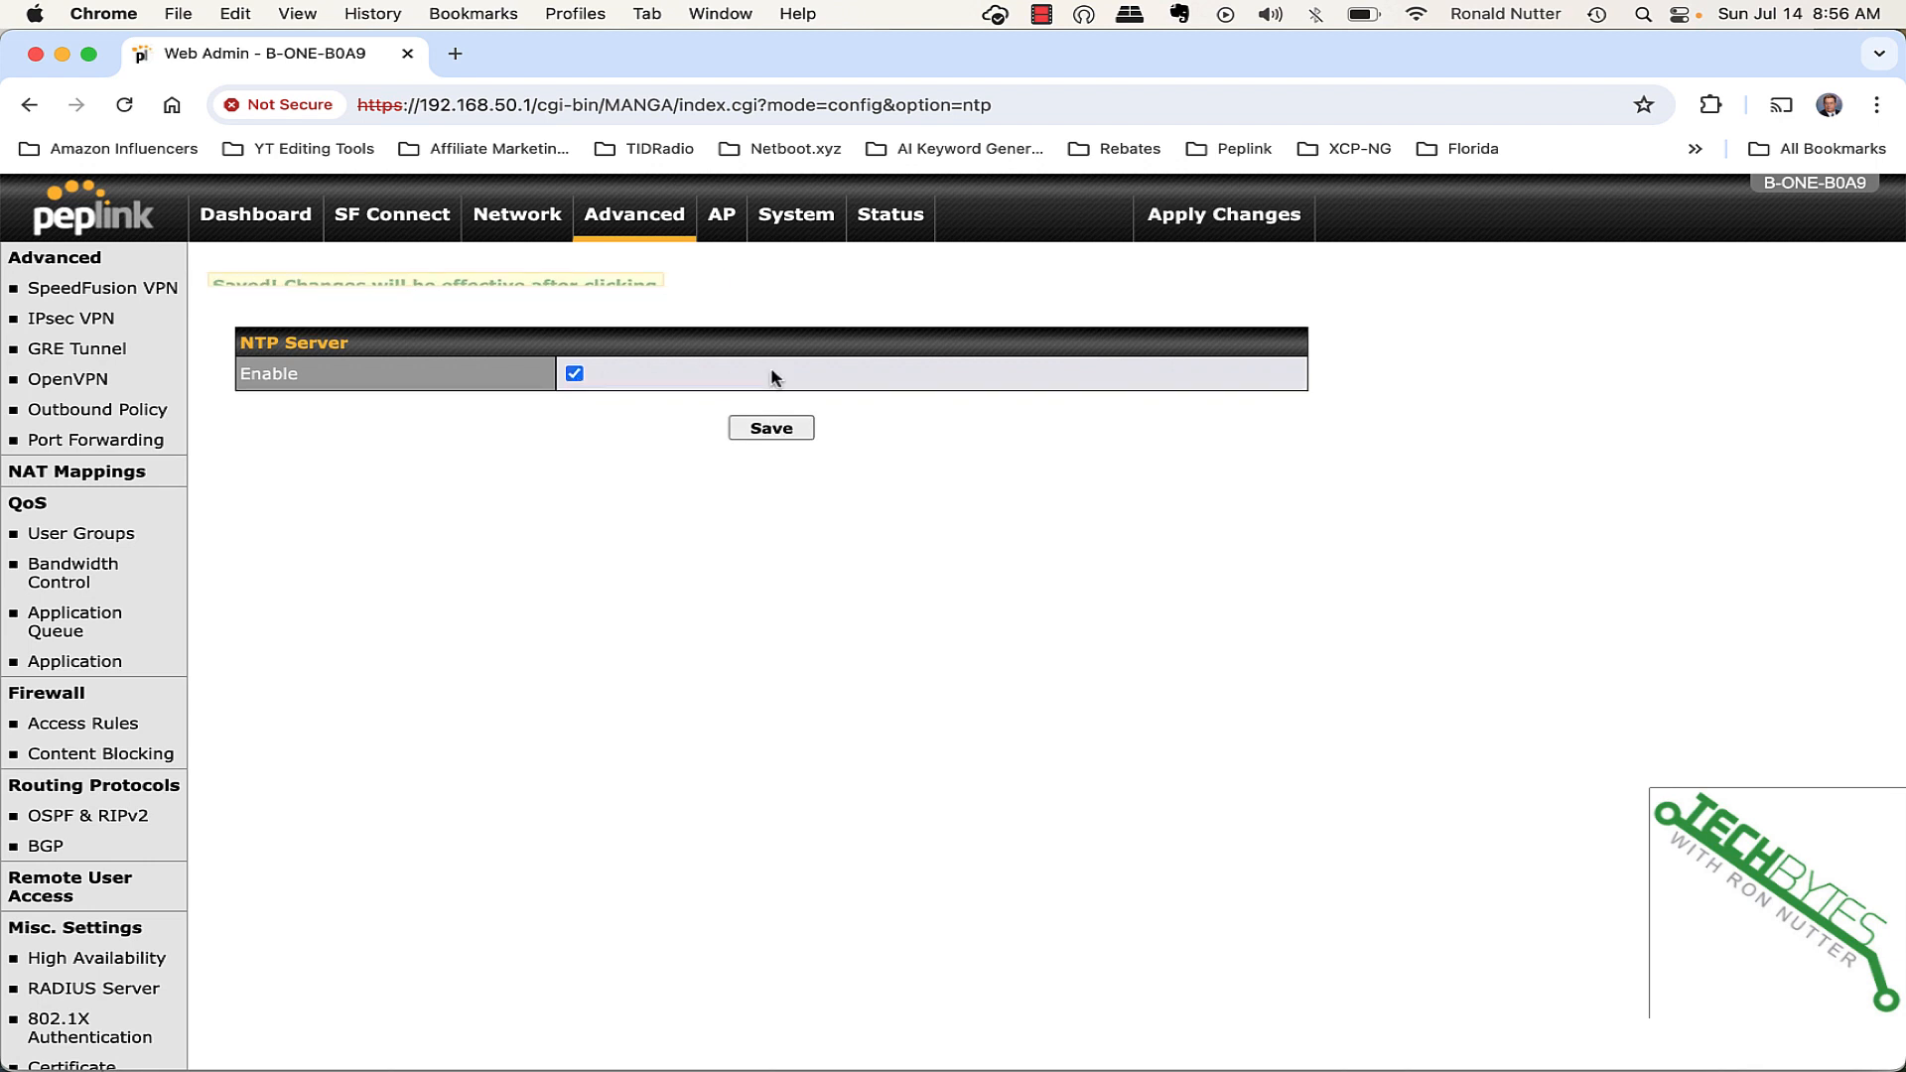
left_click(1221, 220)
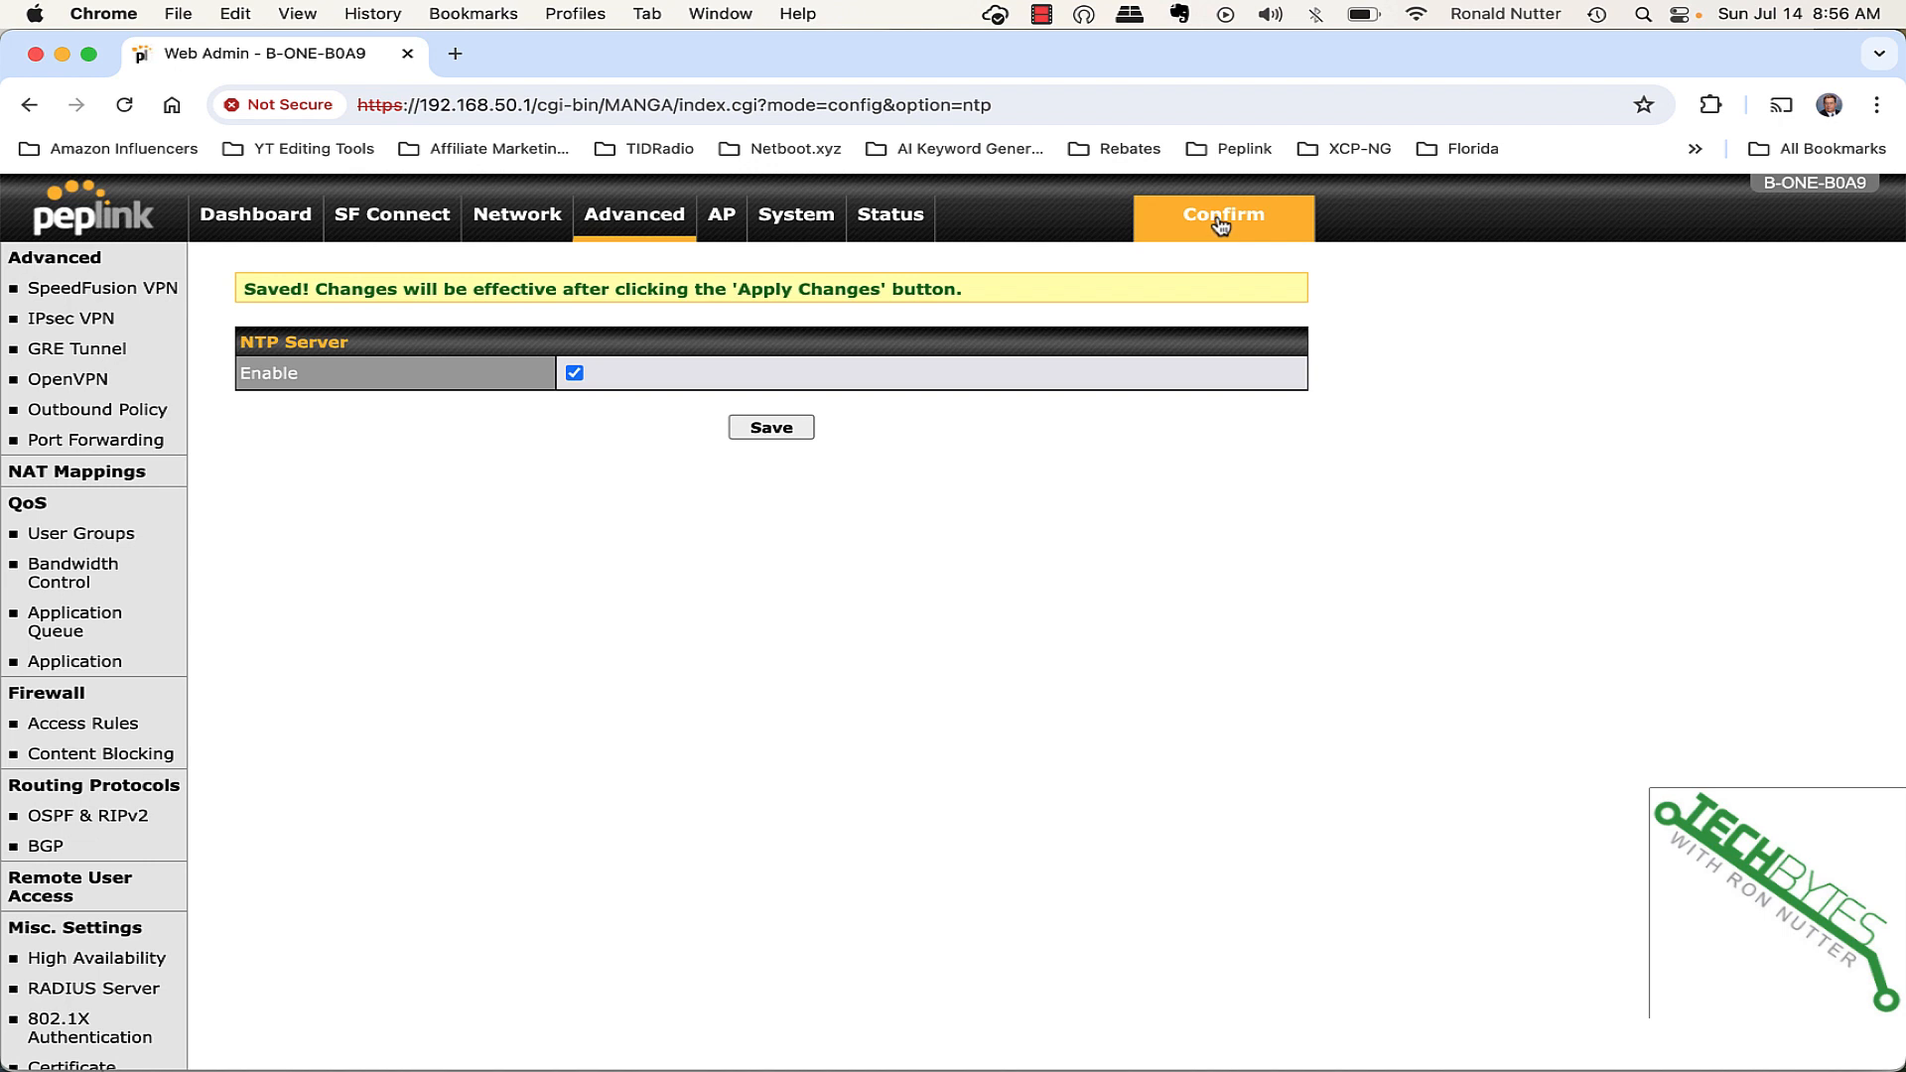
left_click(1221, 220)
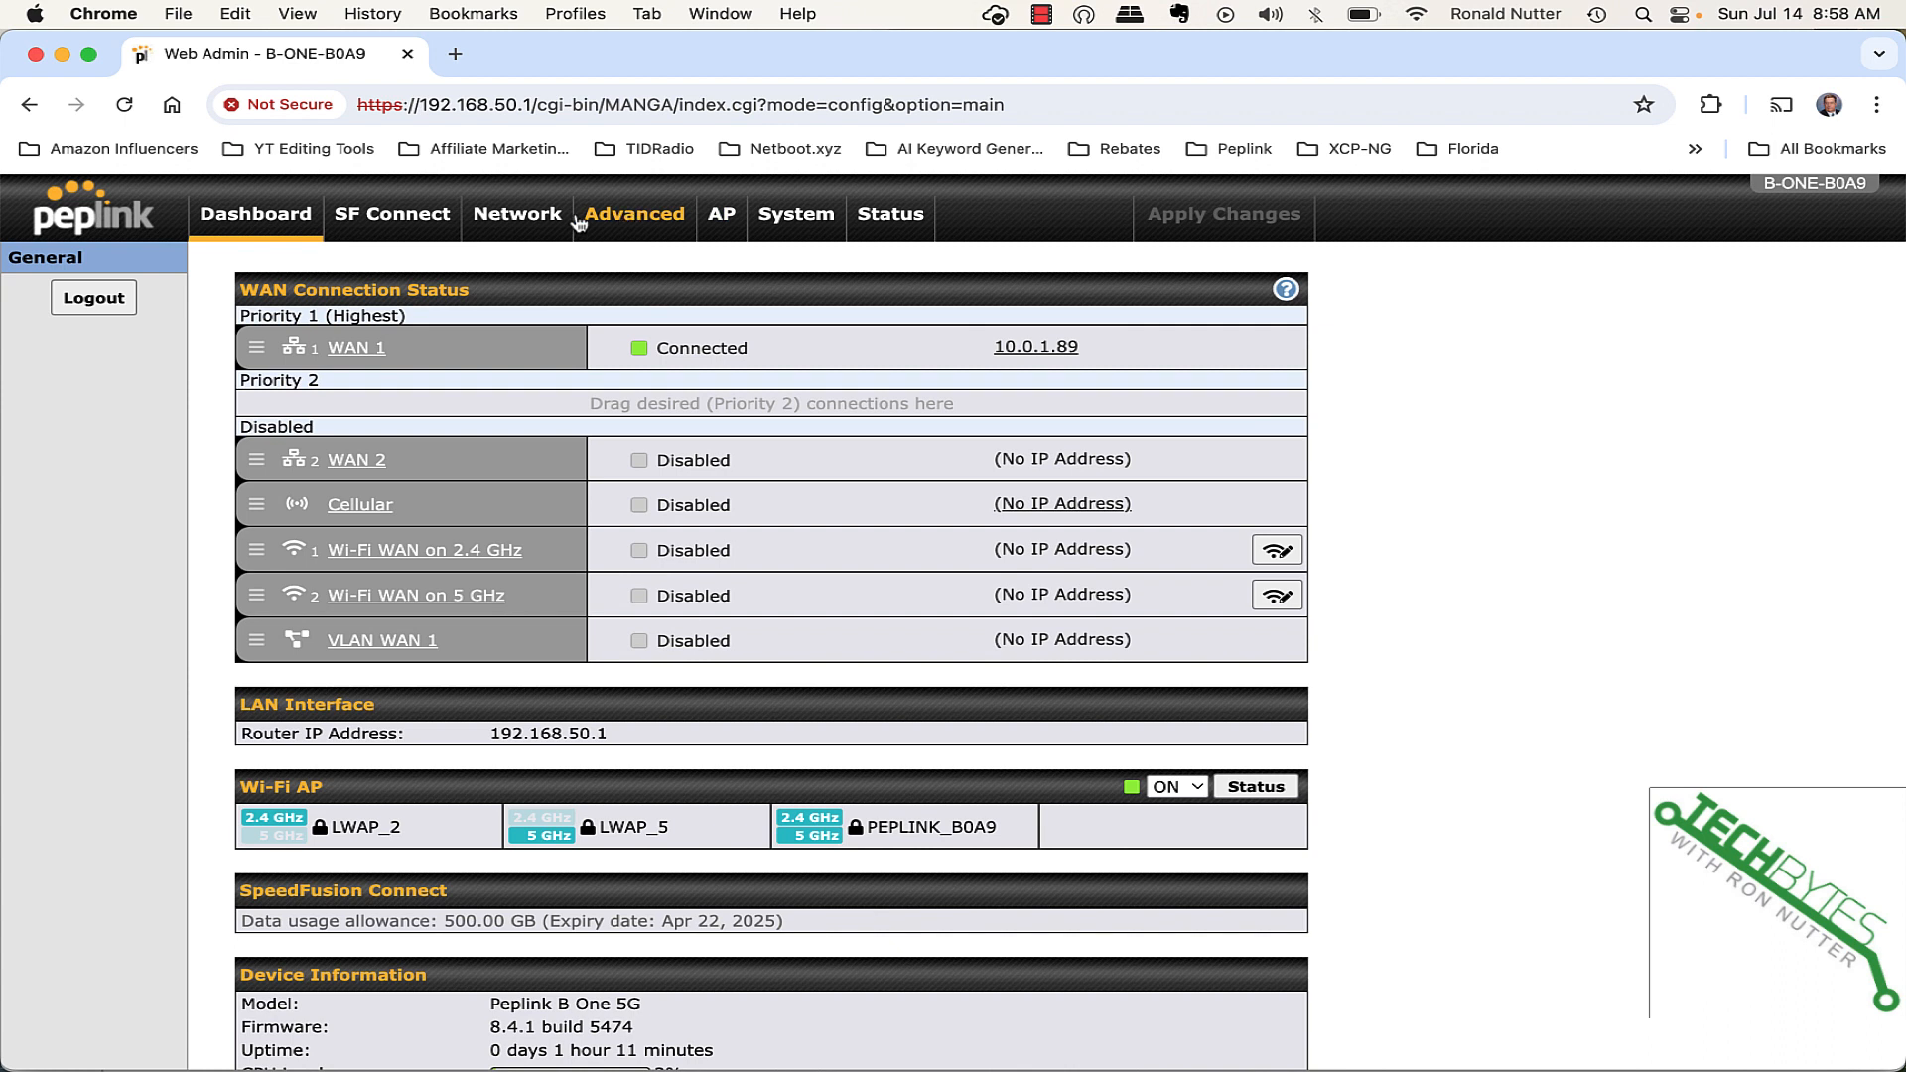
Add extended DHCP option 4, Time Servers, with value 192.168.50.1 to the Untagged LAN, and save and apply the changes
left_click(533, 225)
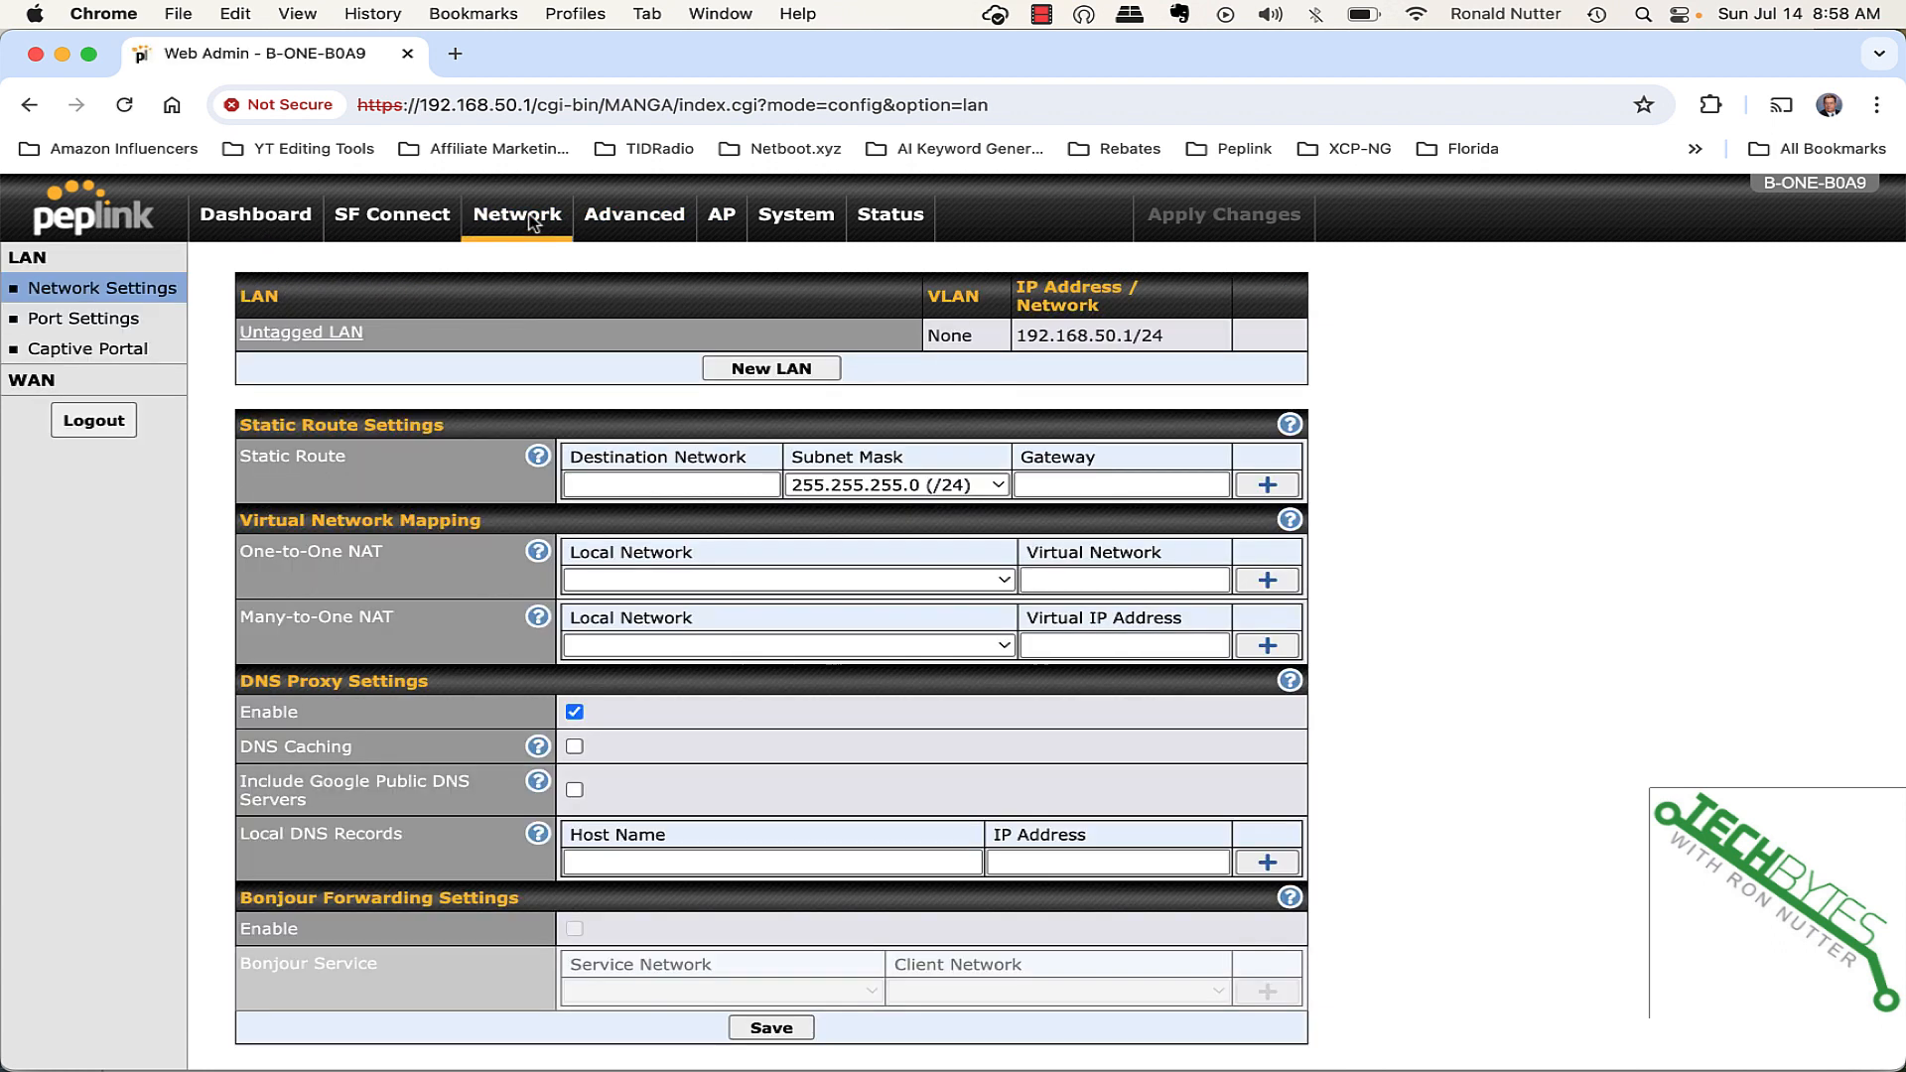
left_click(328, 335)
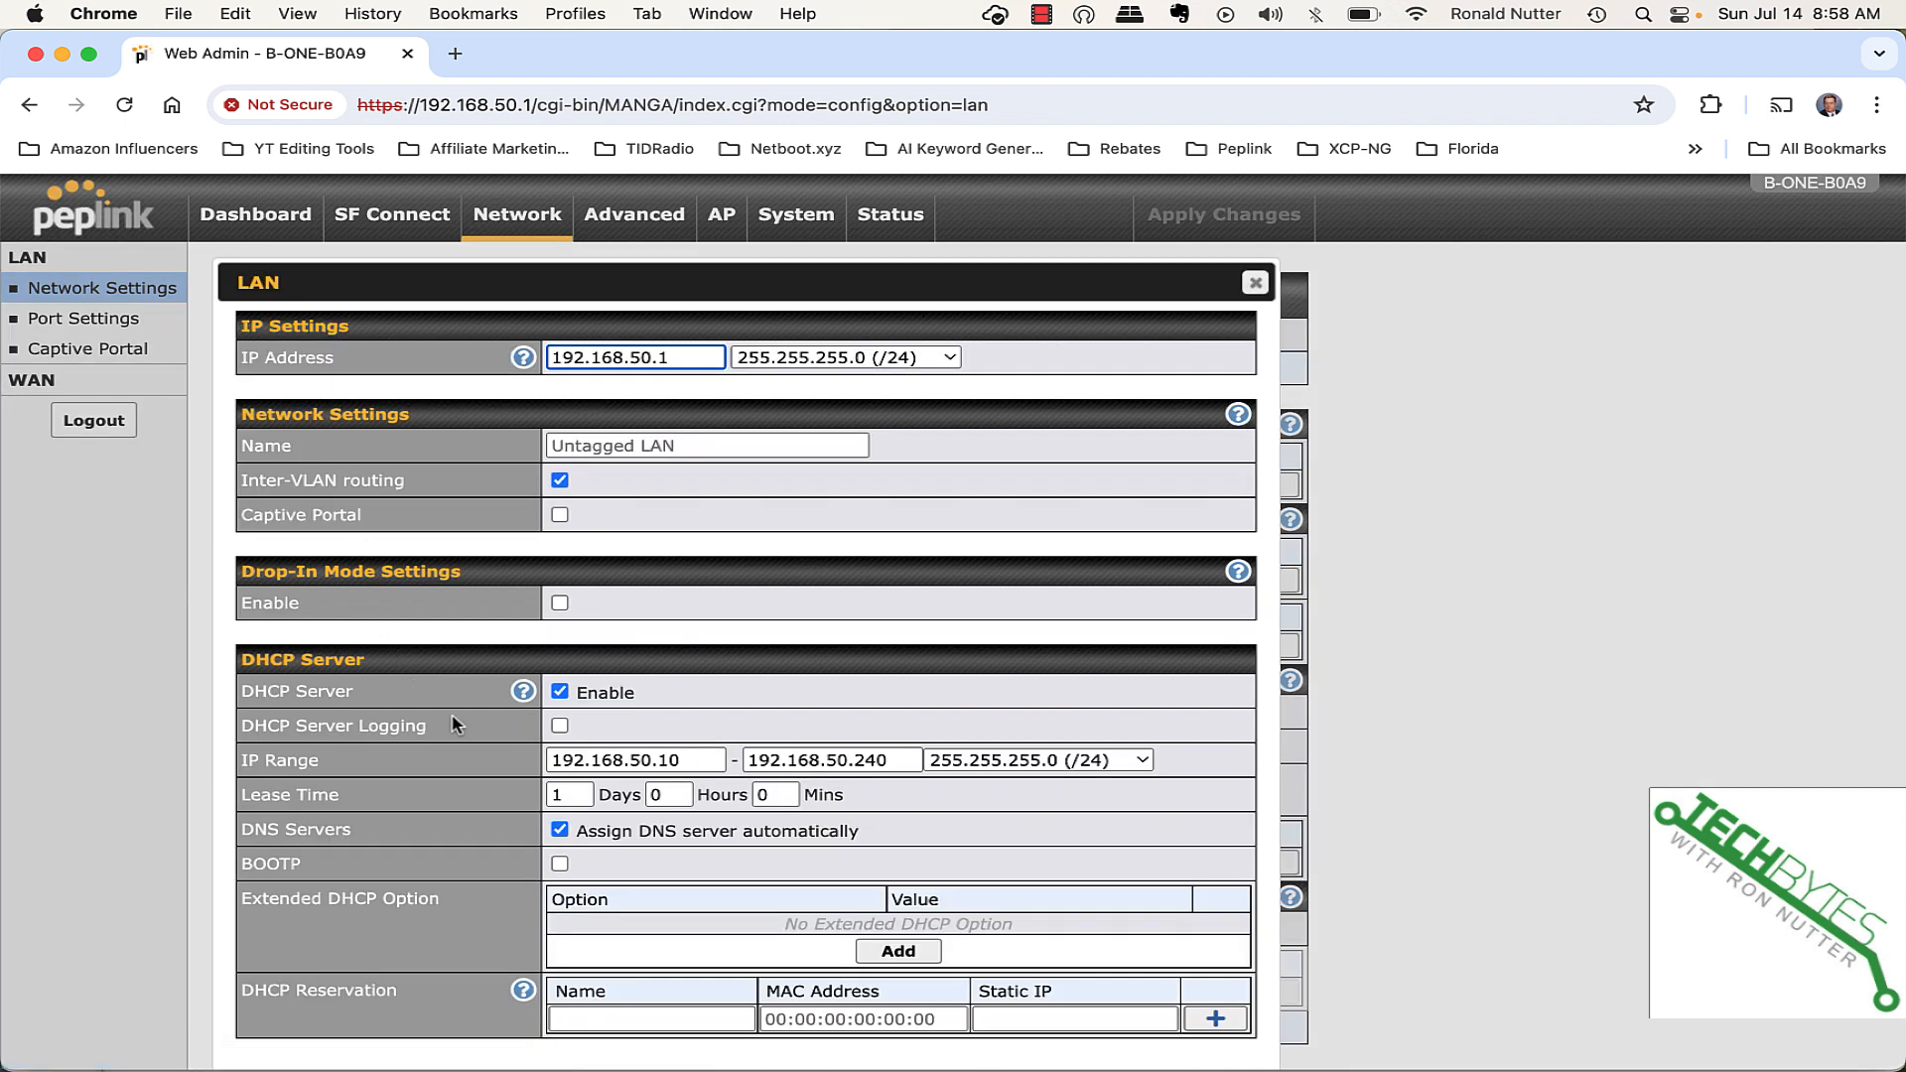
scroll(549, 767, "down", 2)
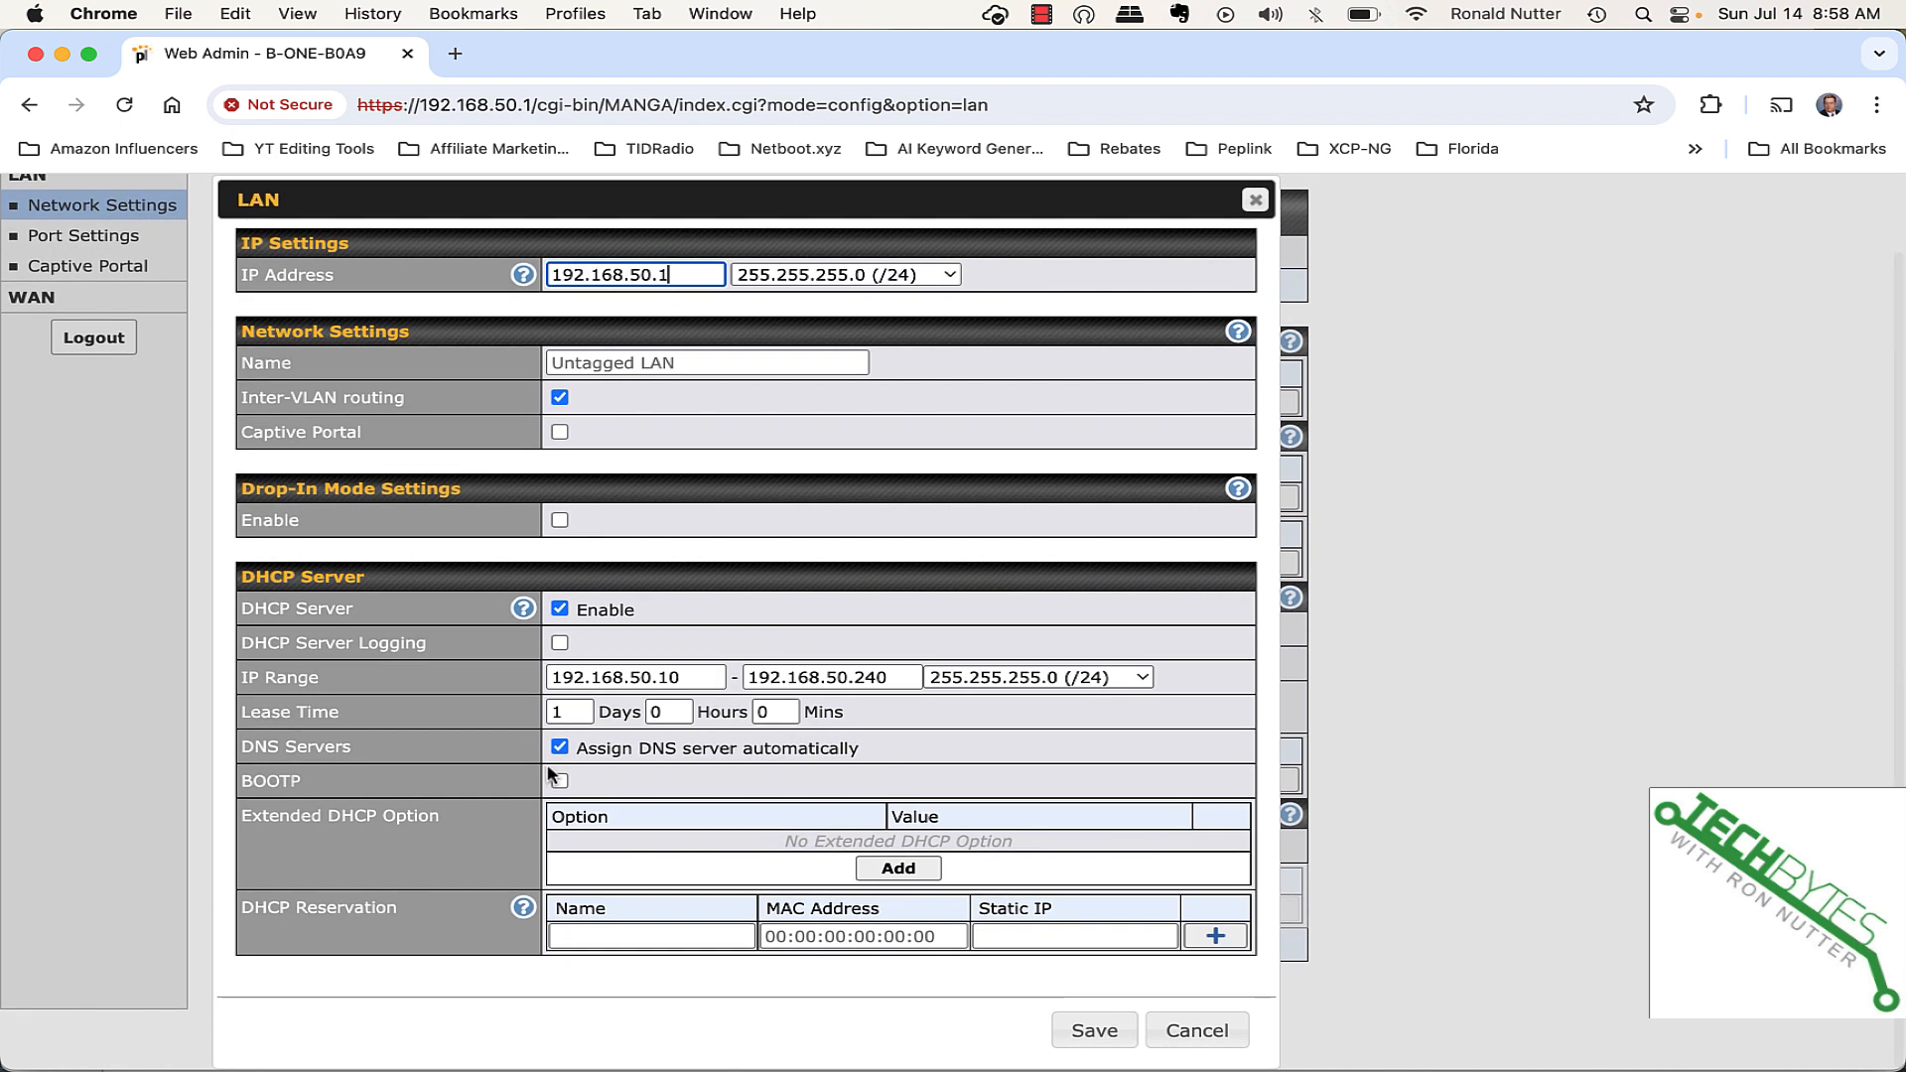
left_click(917, 870)
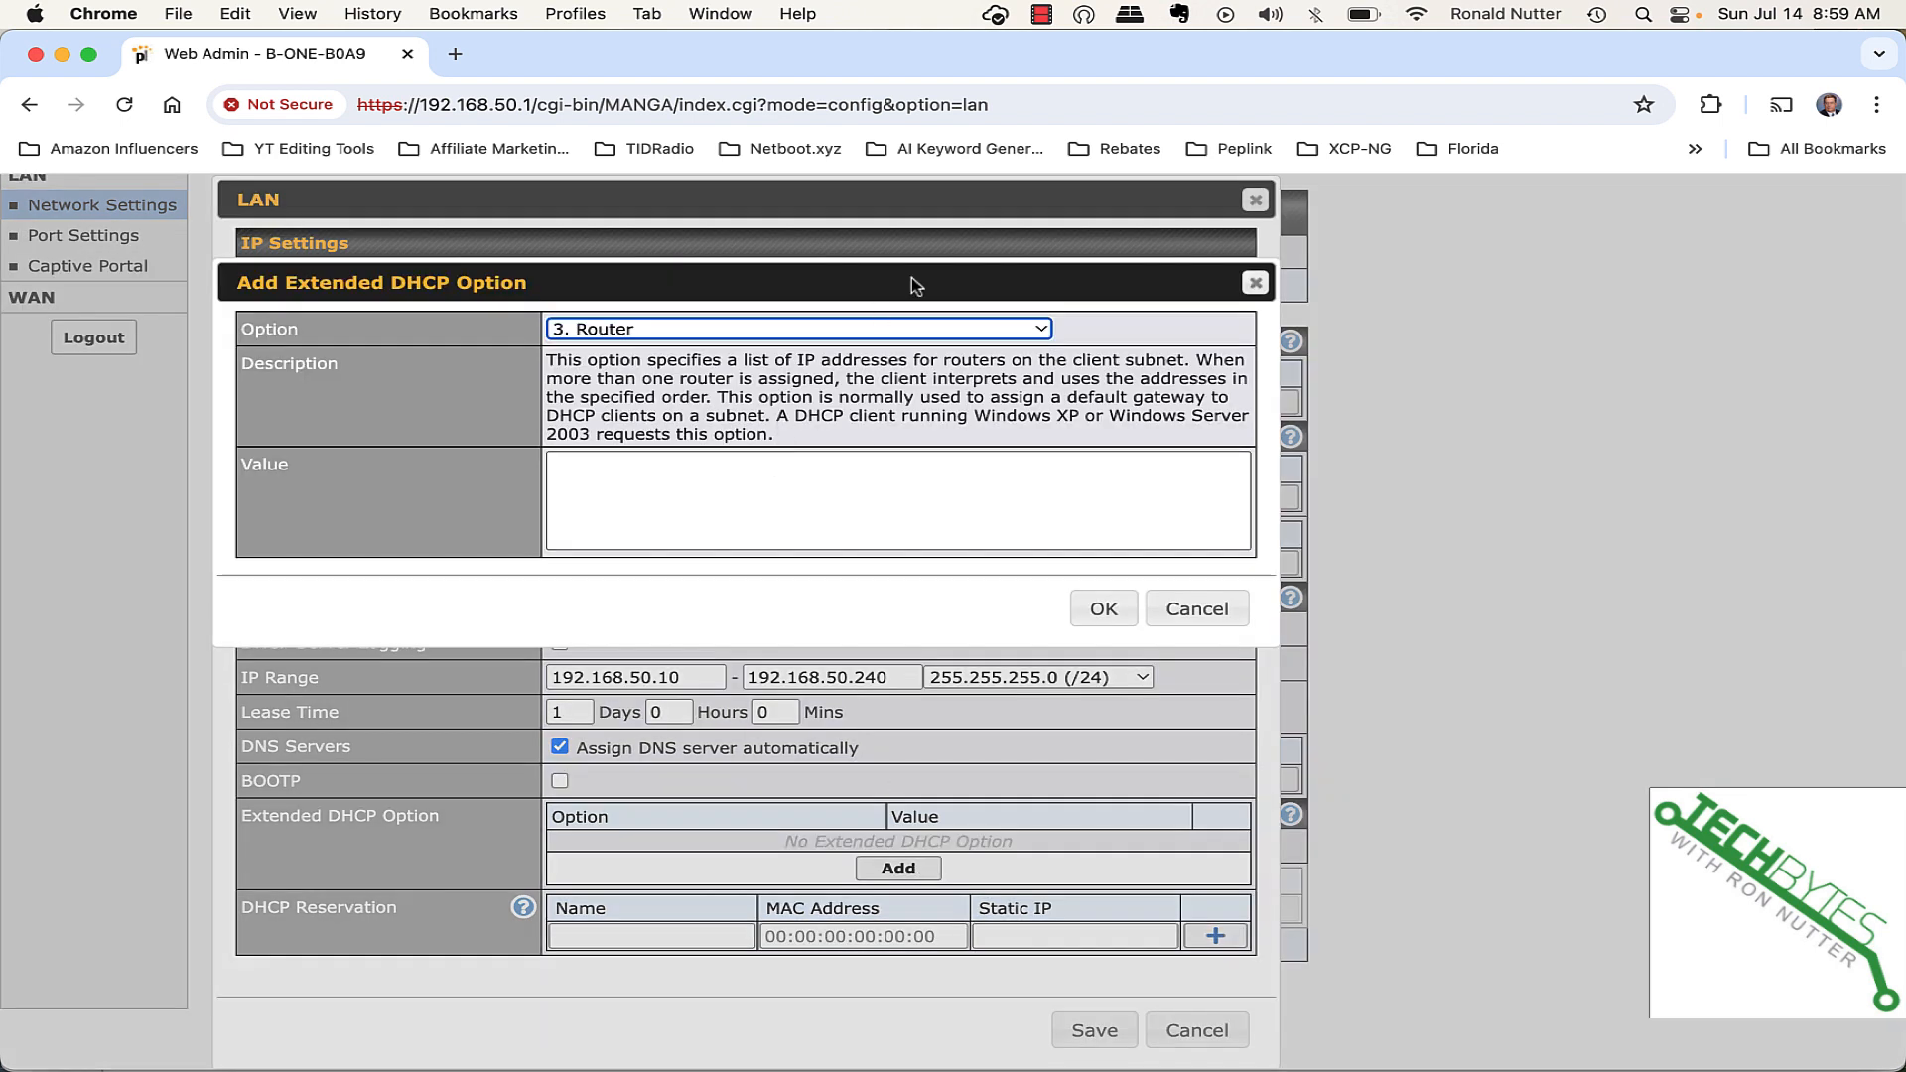
left_click(1040, 329)
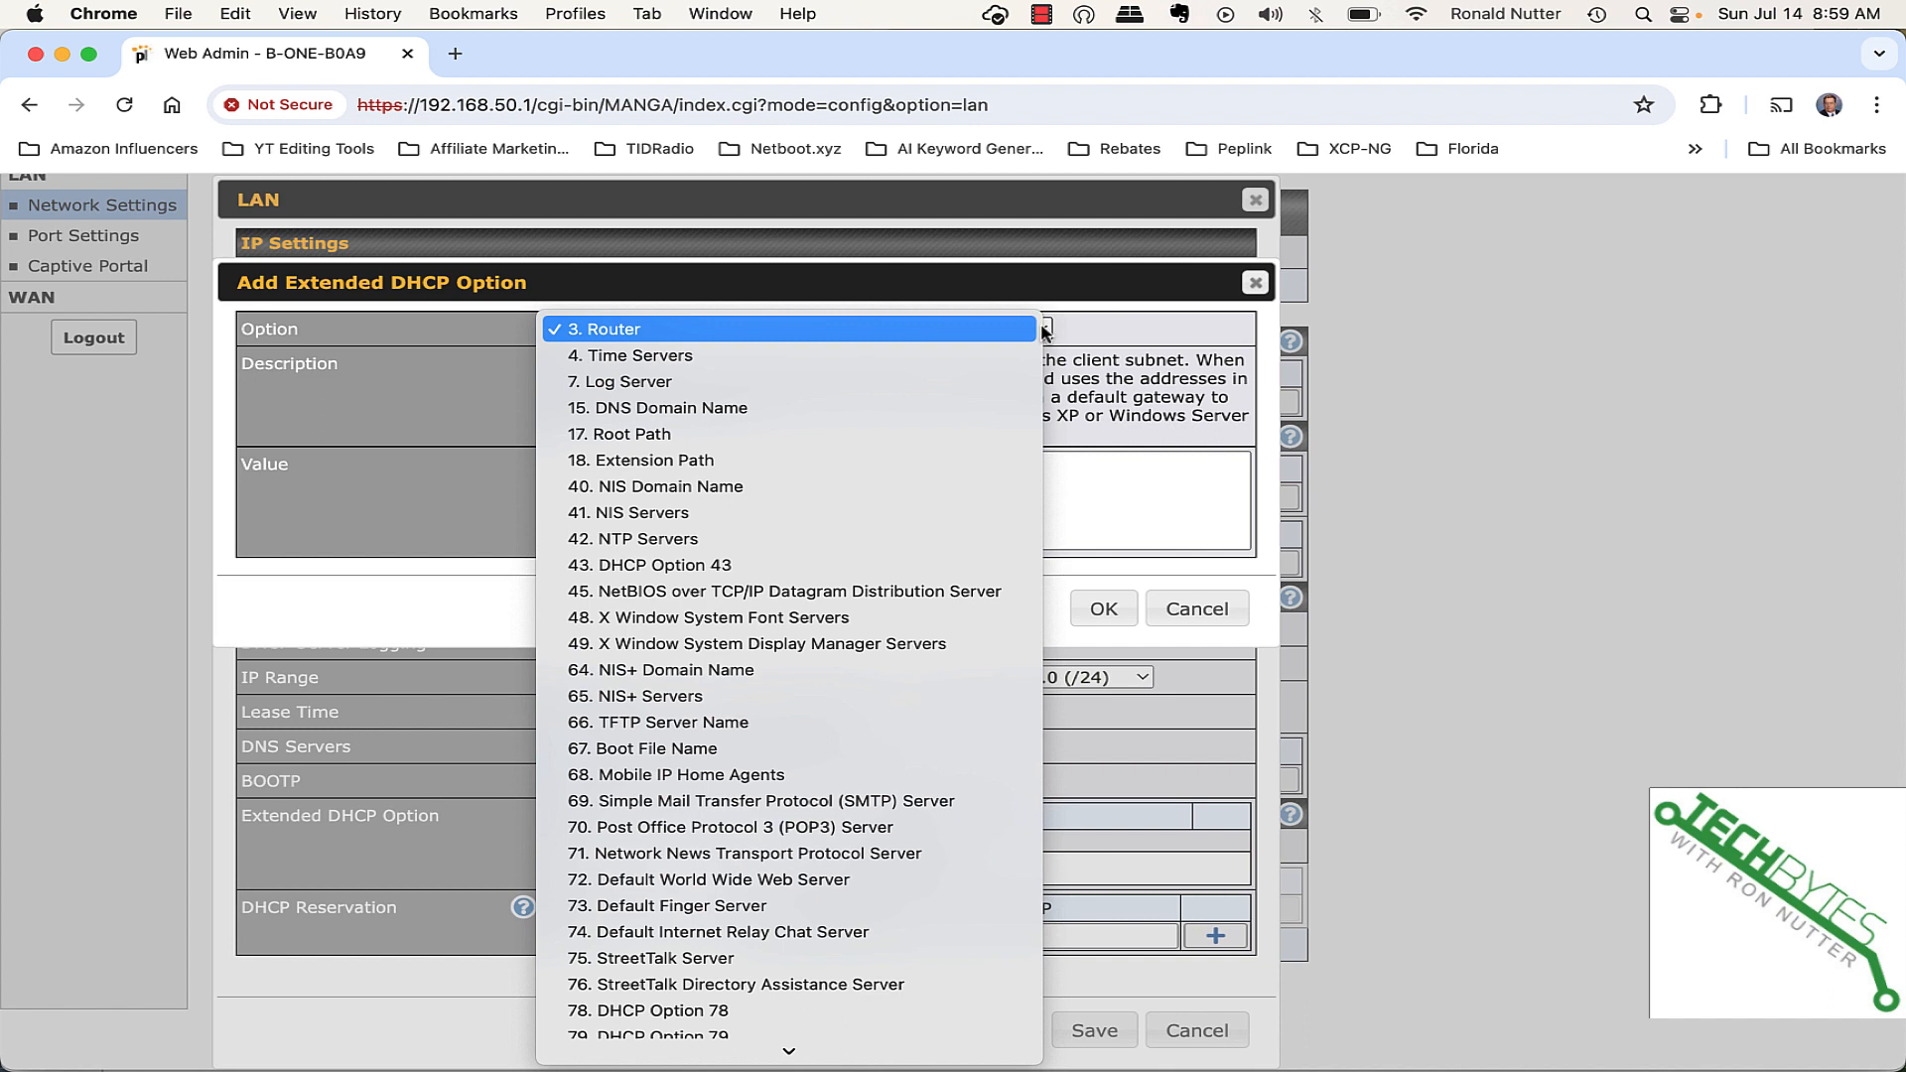
left_click(960, 354)
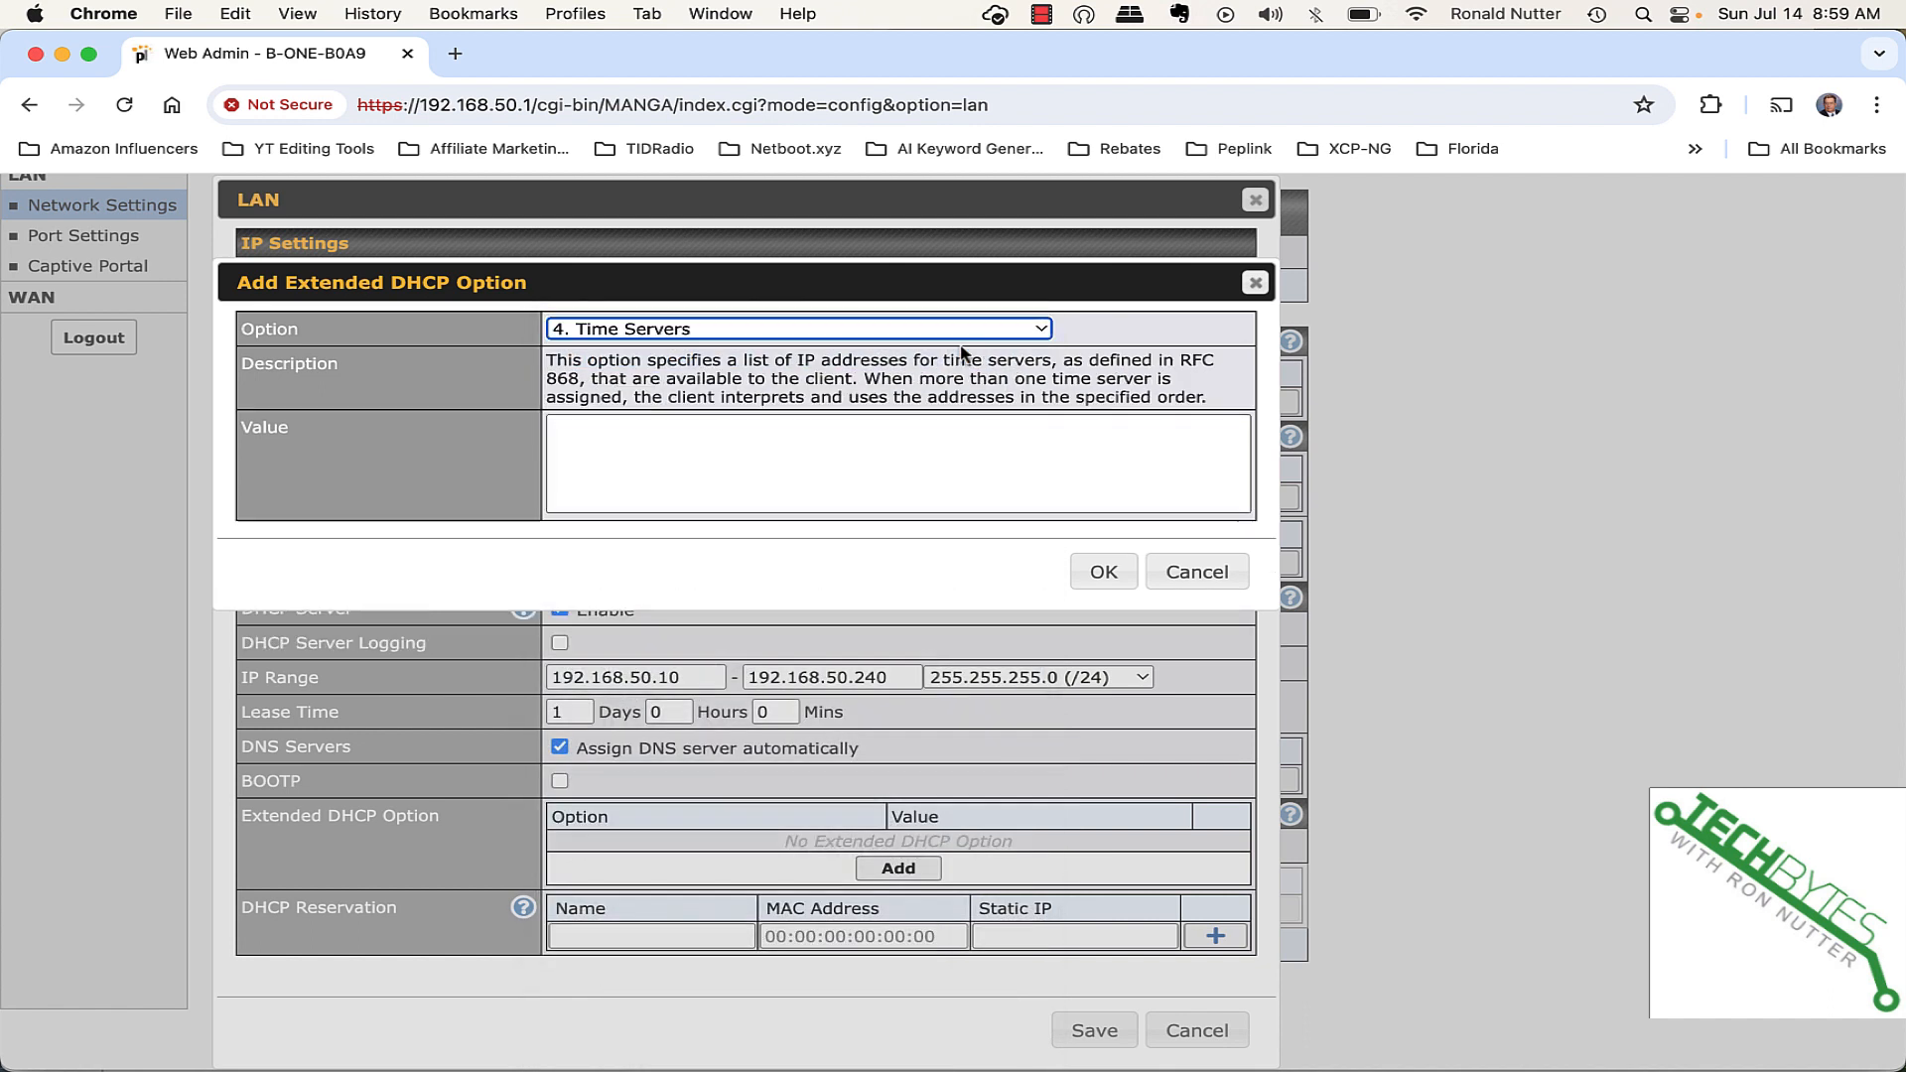
left_click(761, 434)
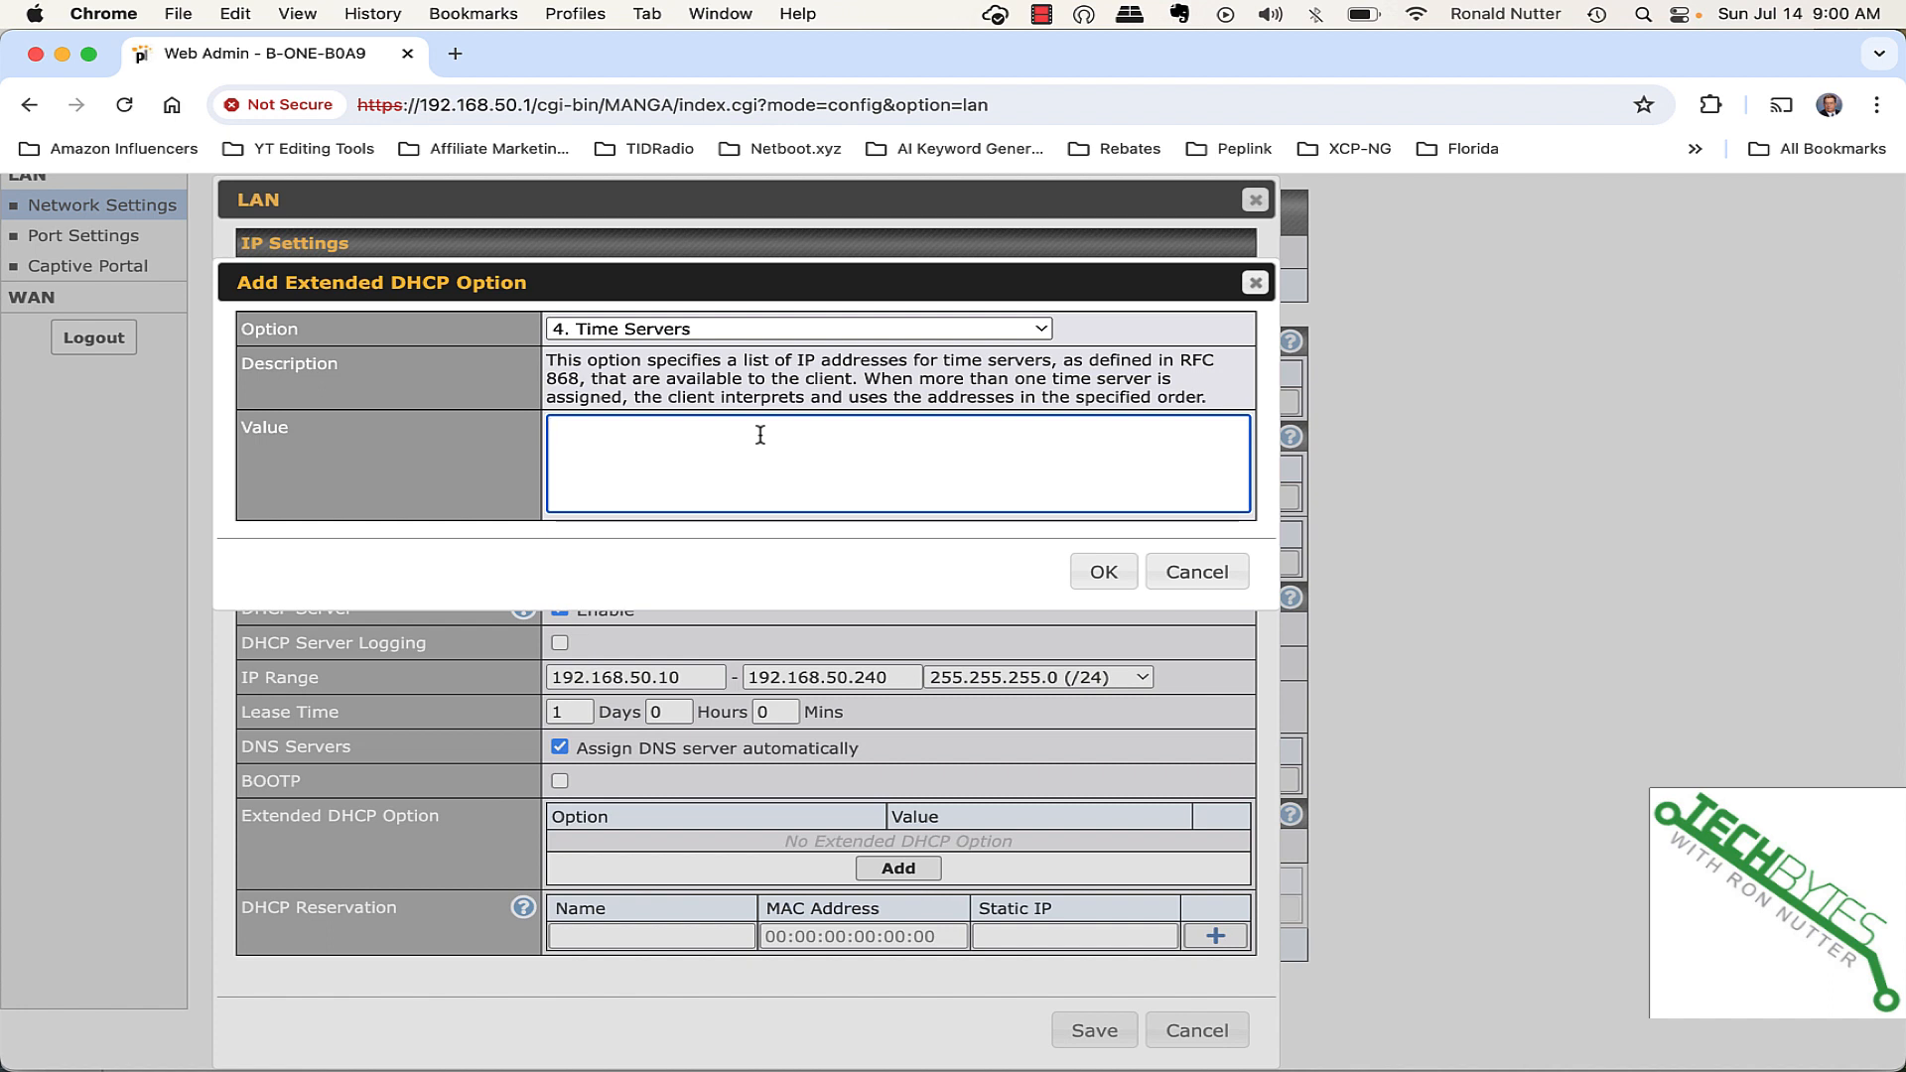
type("192.168.50.1")
left_click(1109, 579)
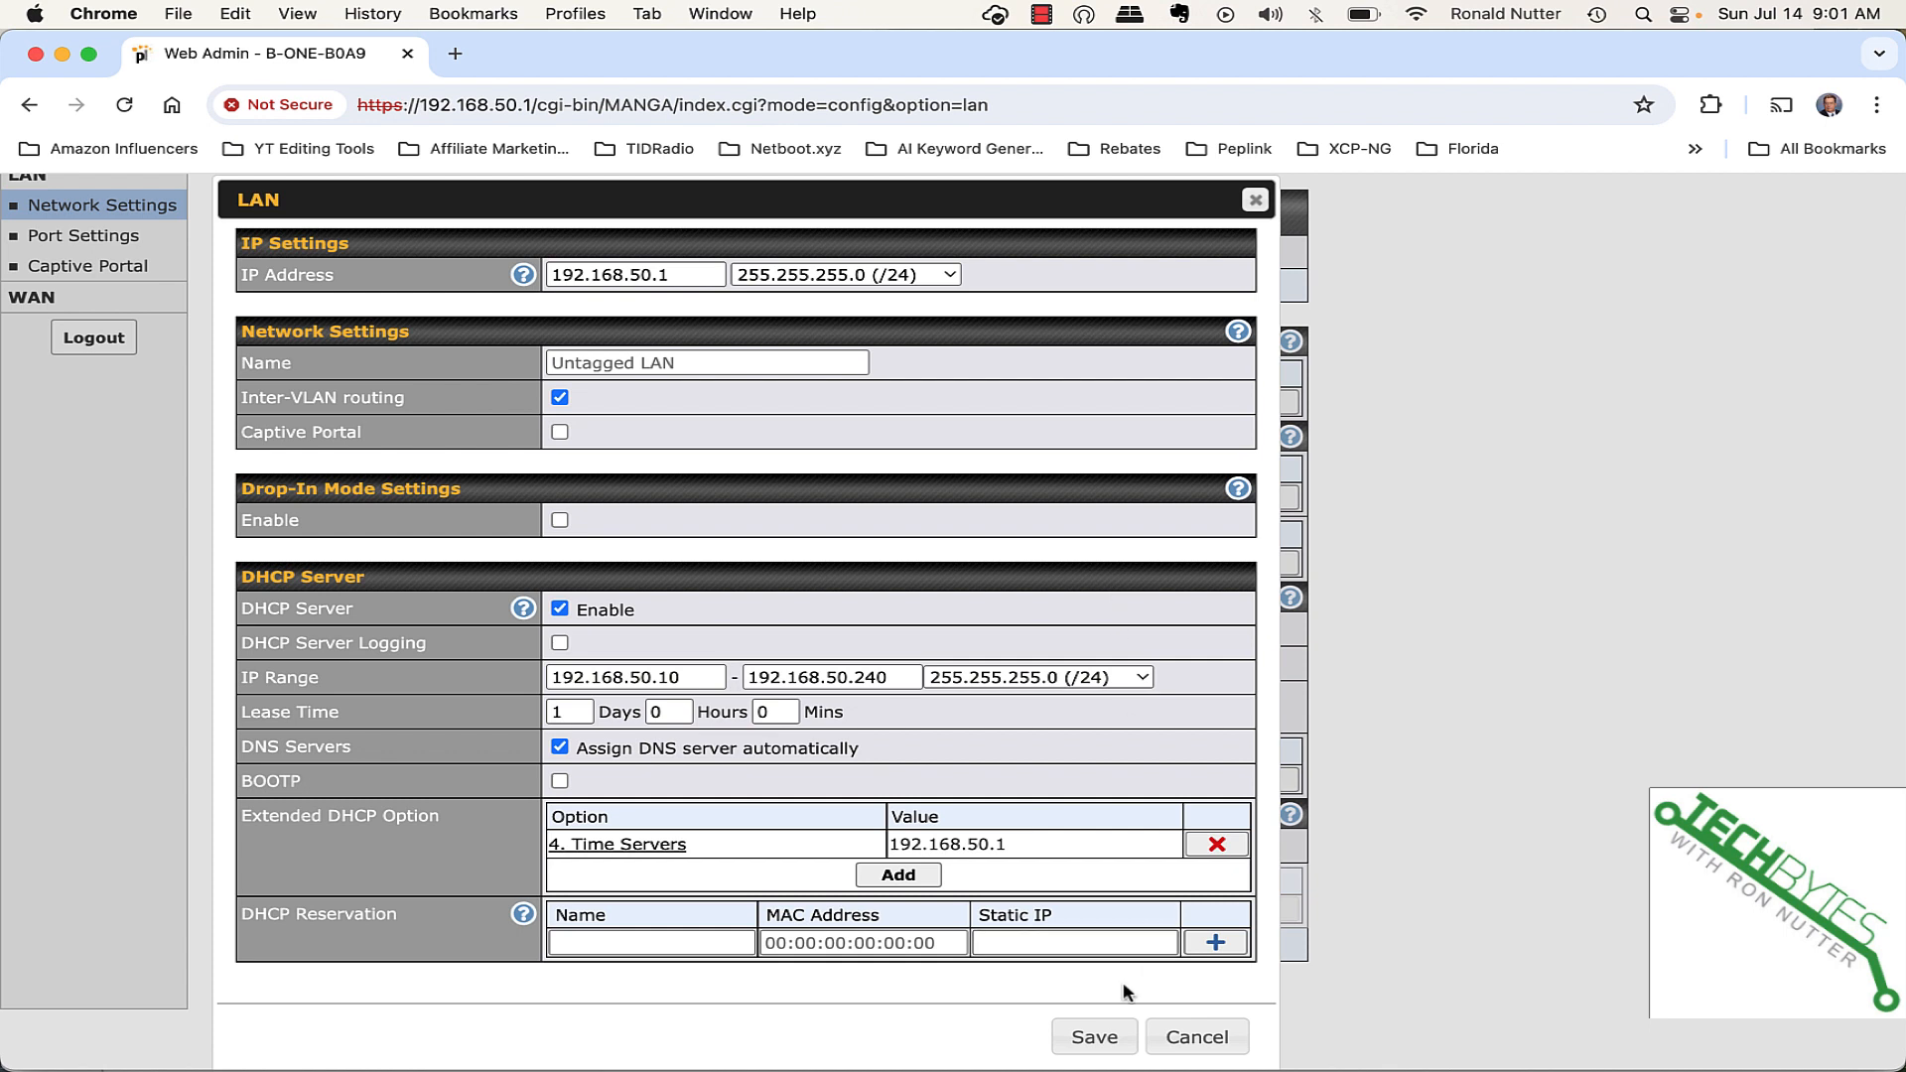
left_click(1093, 1036)
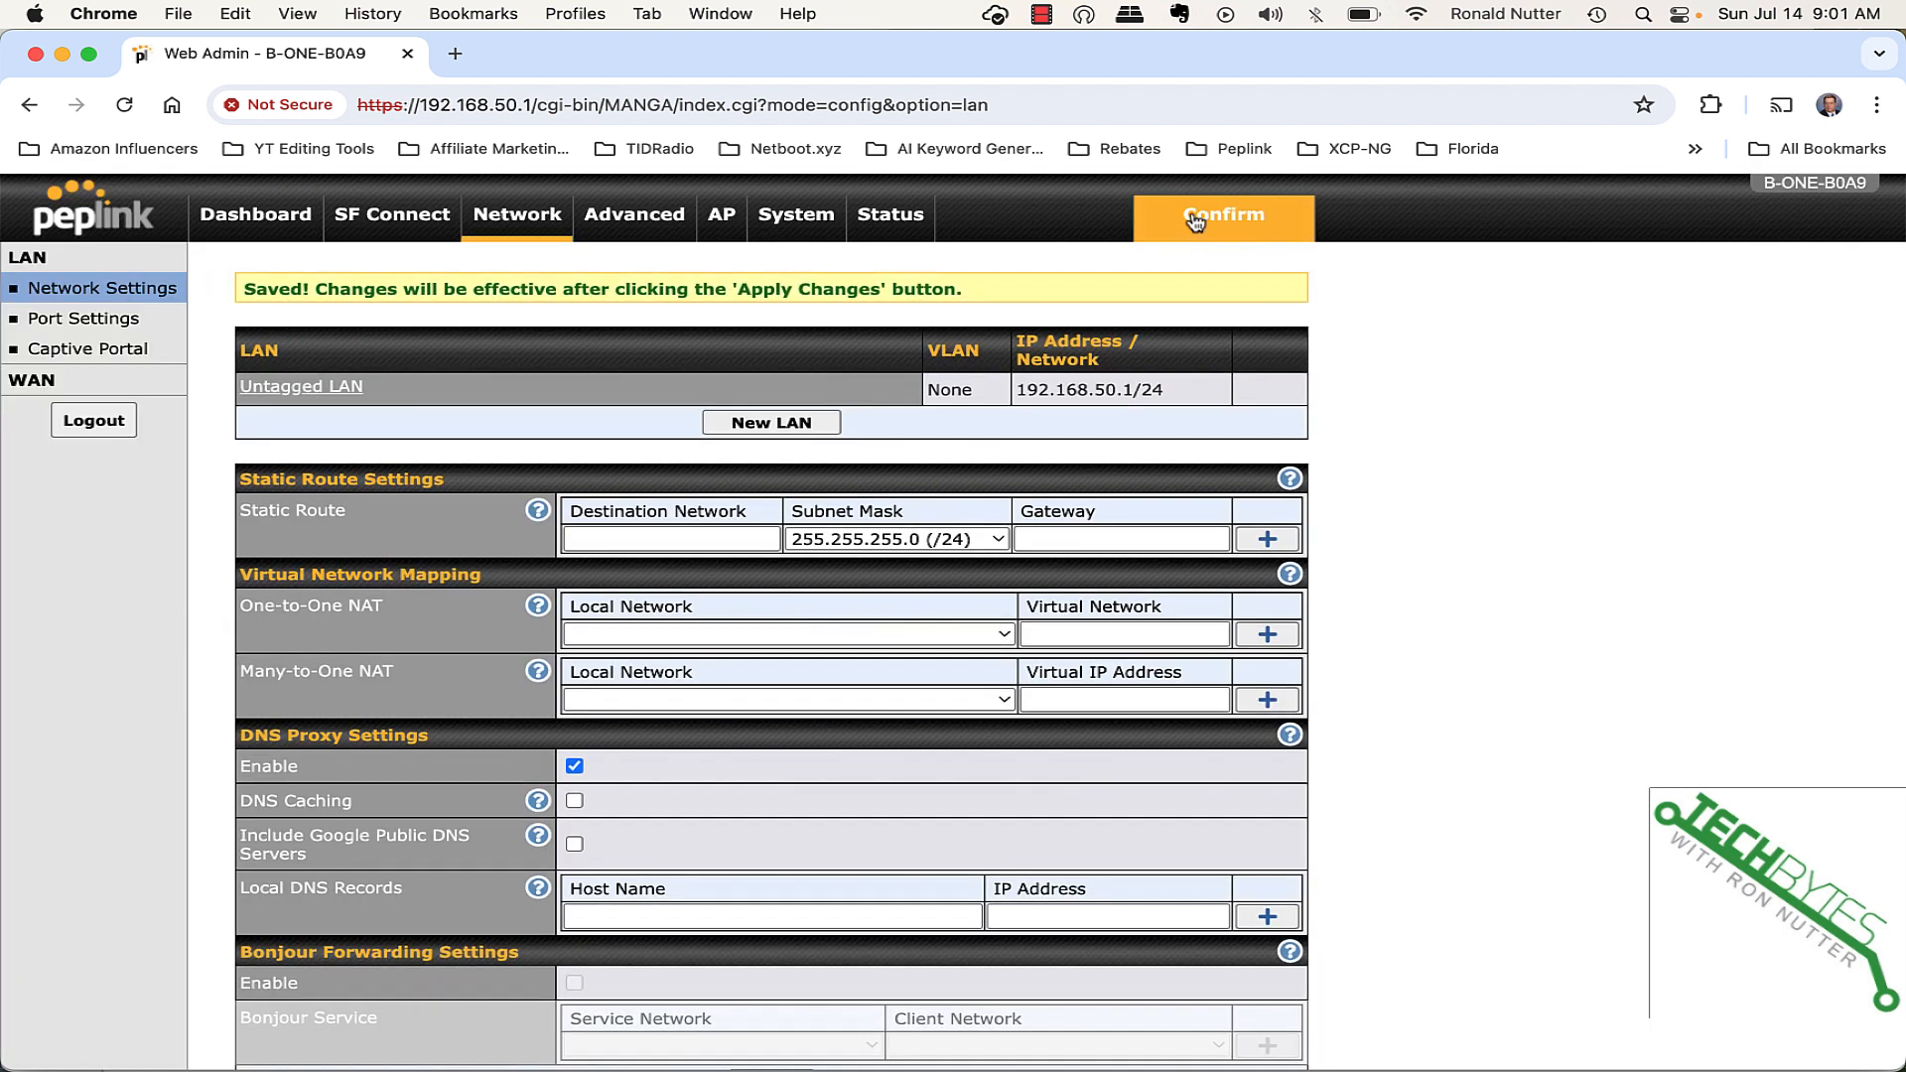
left_click(1195, 212)
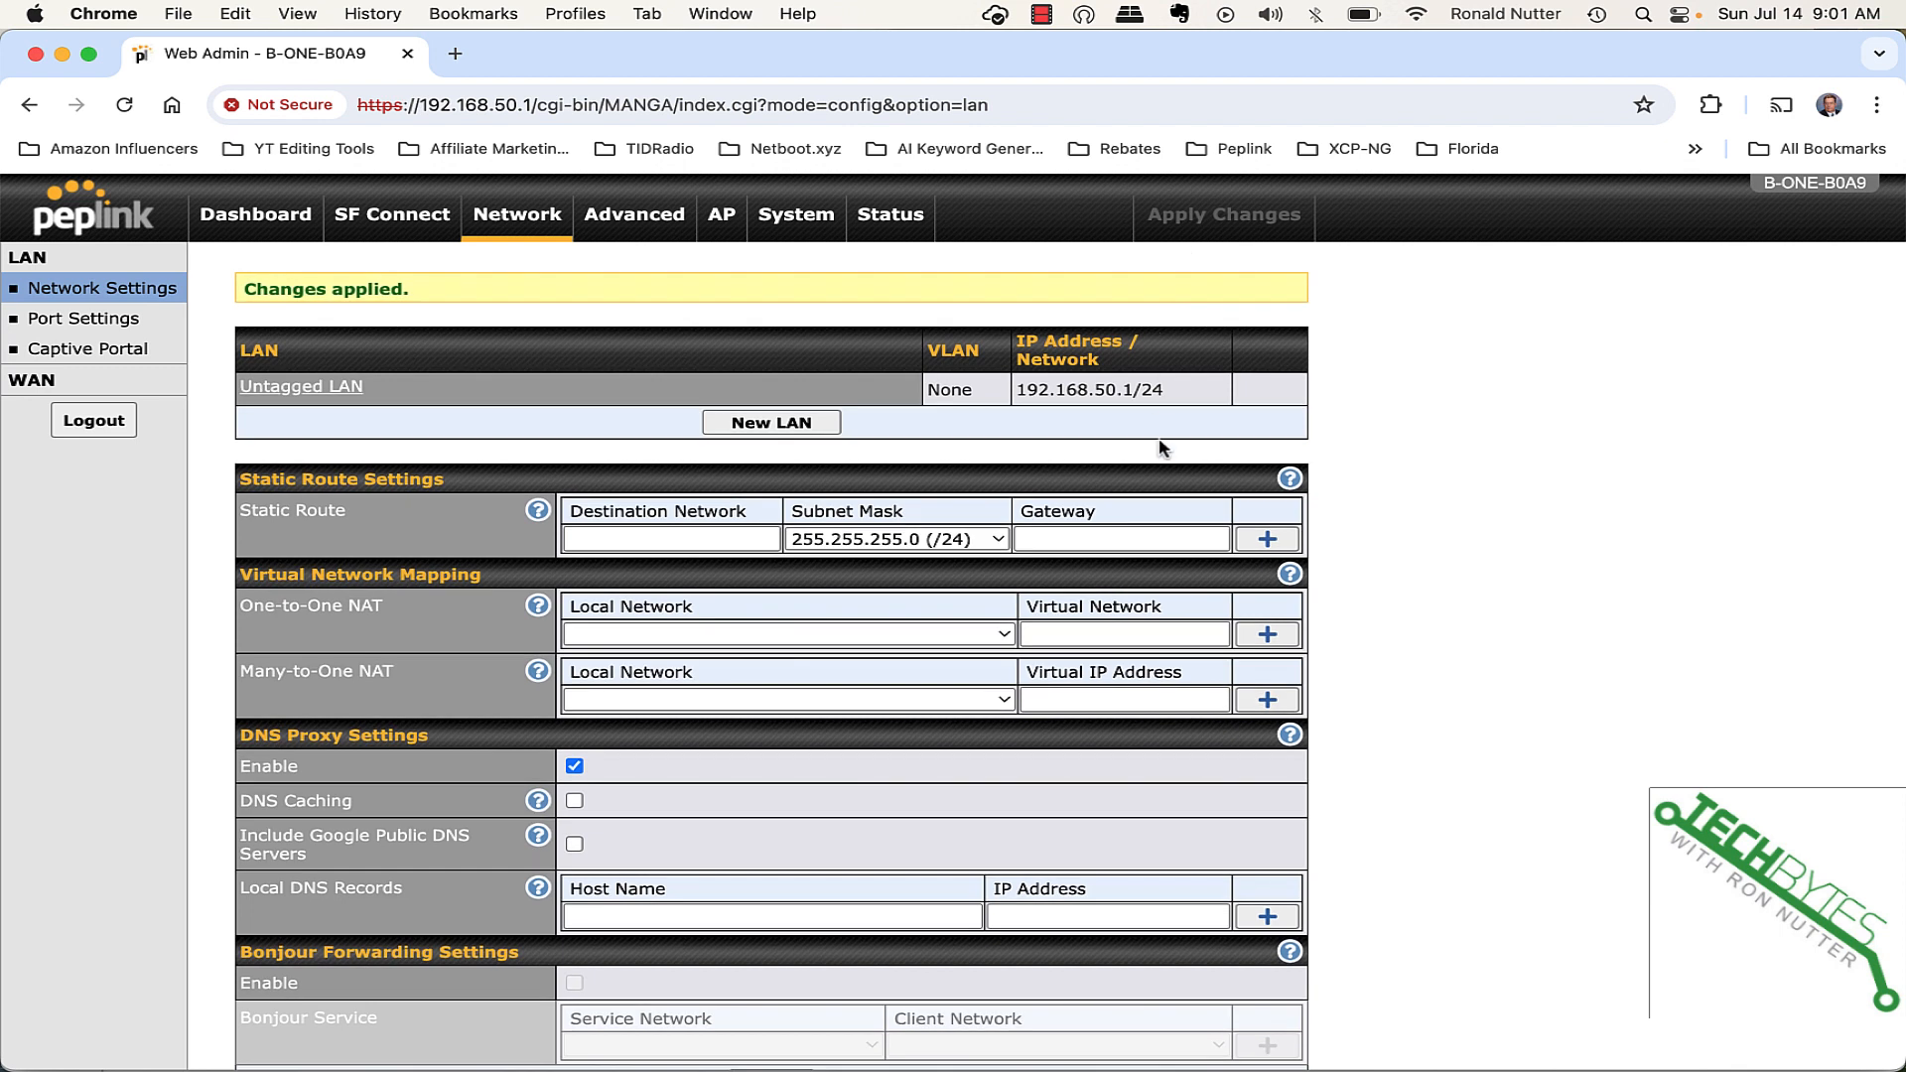
Reopen the Untagged LAN settings to review its extended DHCP options and close them without changes
scroll(1181, 544, "down", 1)
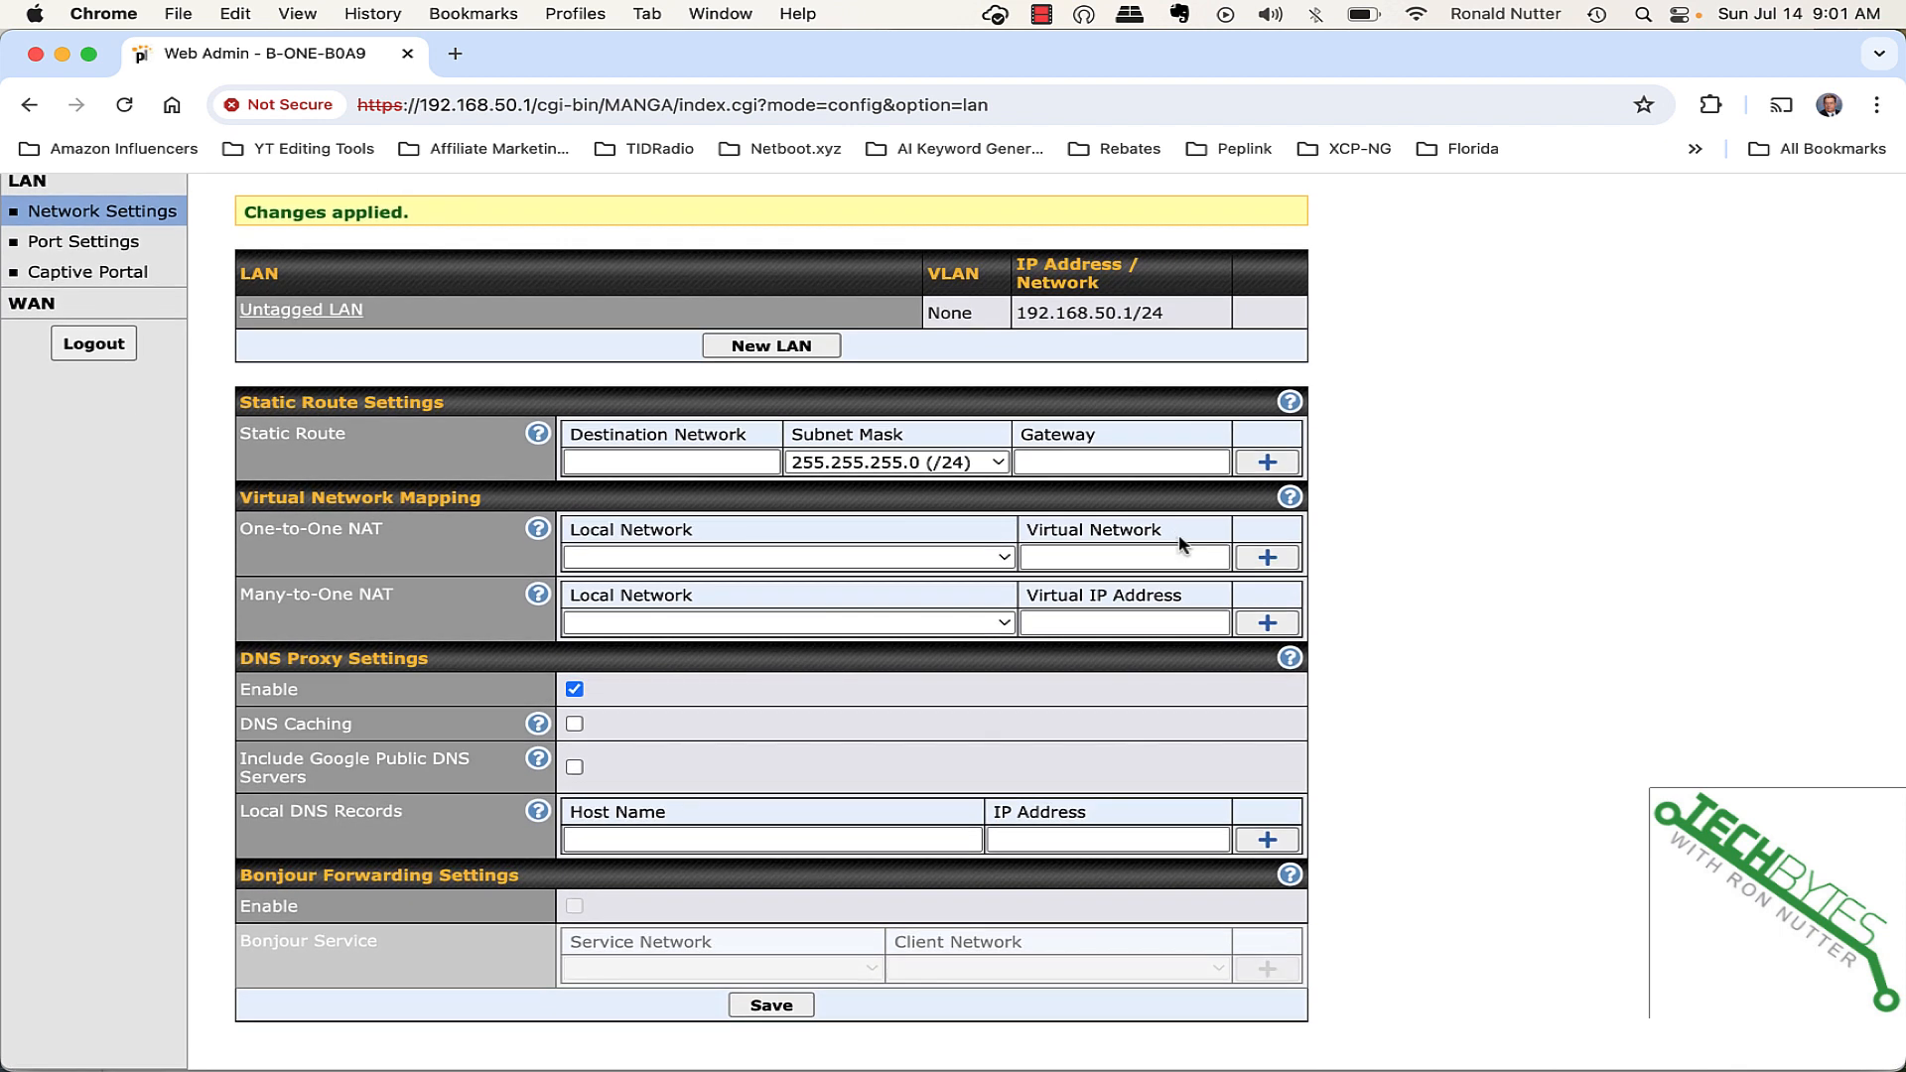
left_click(327, 323)
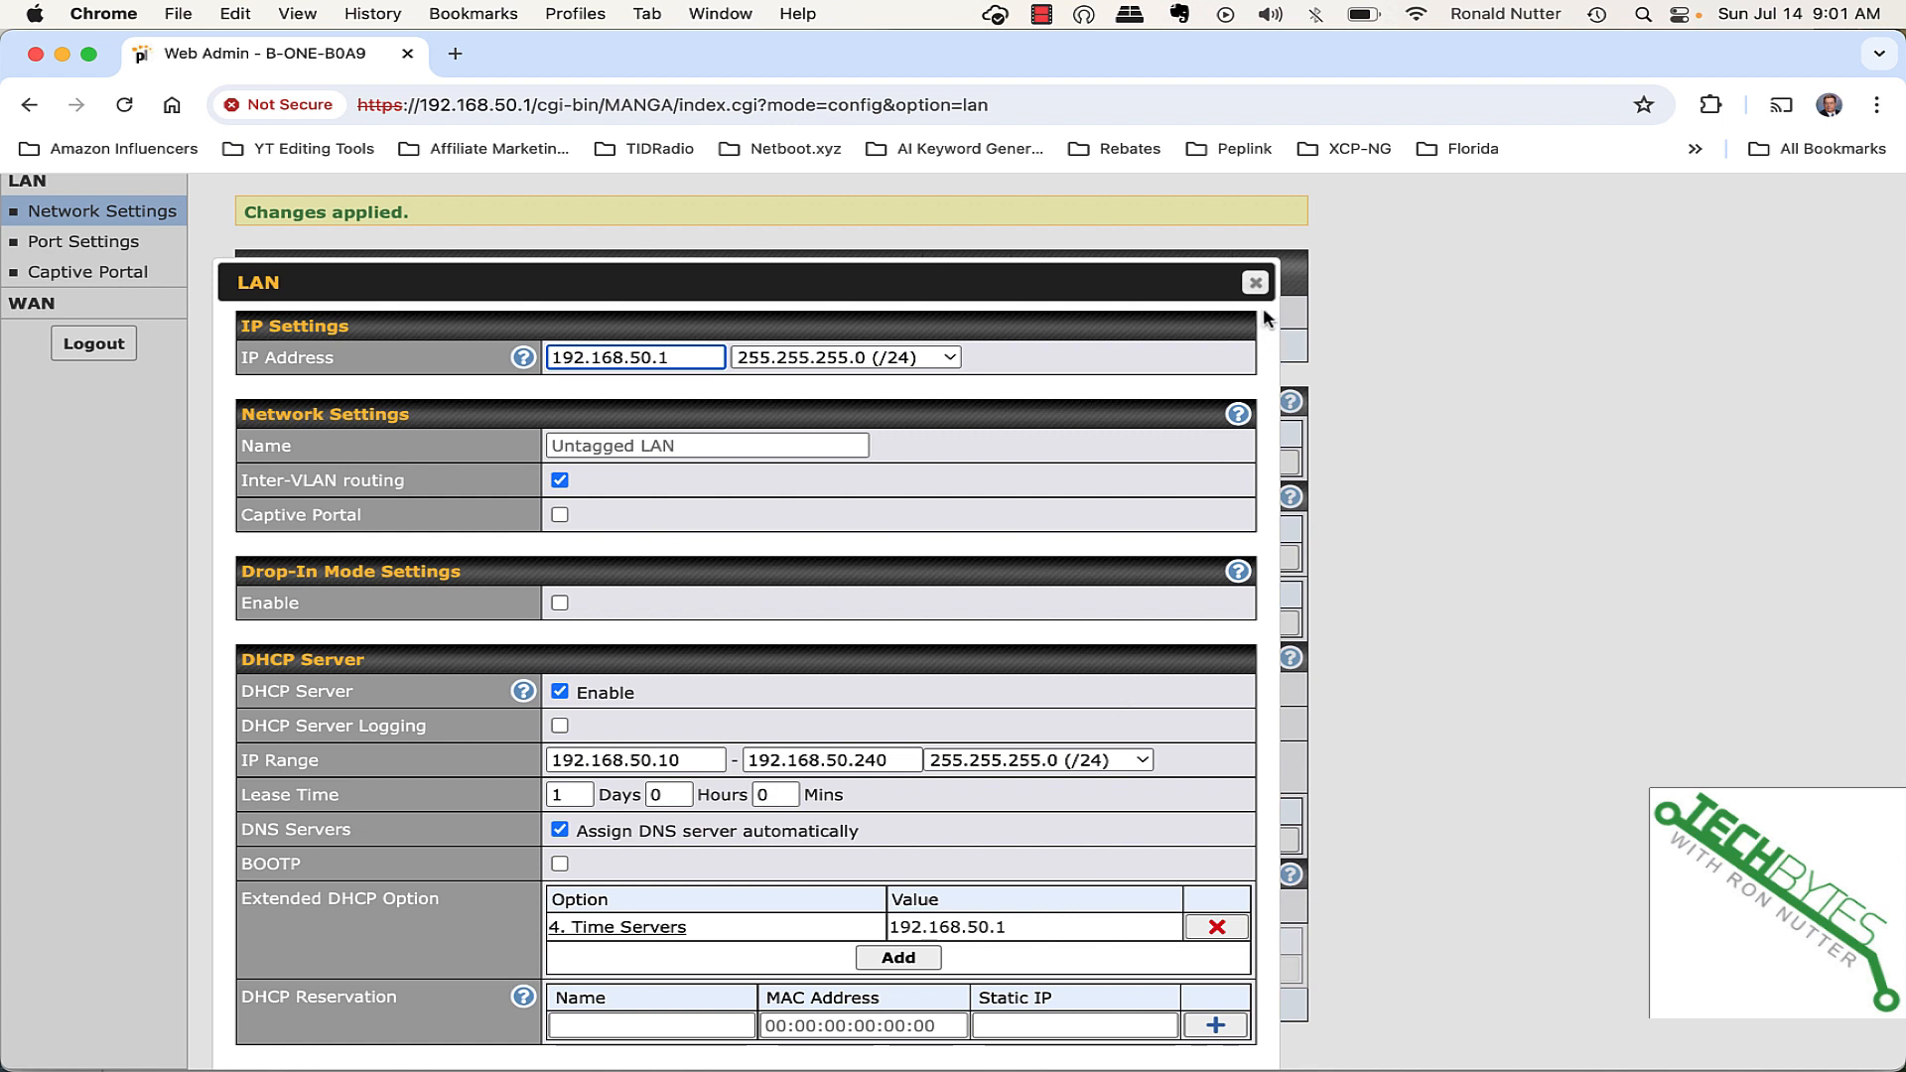
left_click(1254, 280)
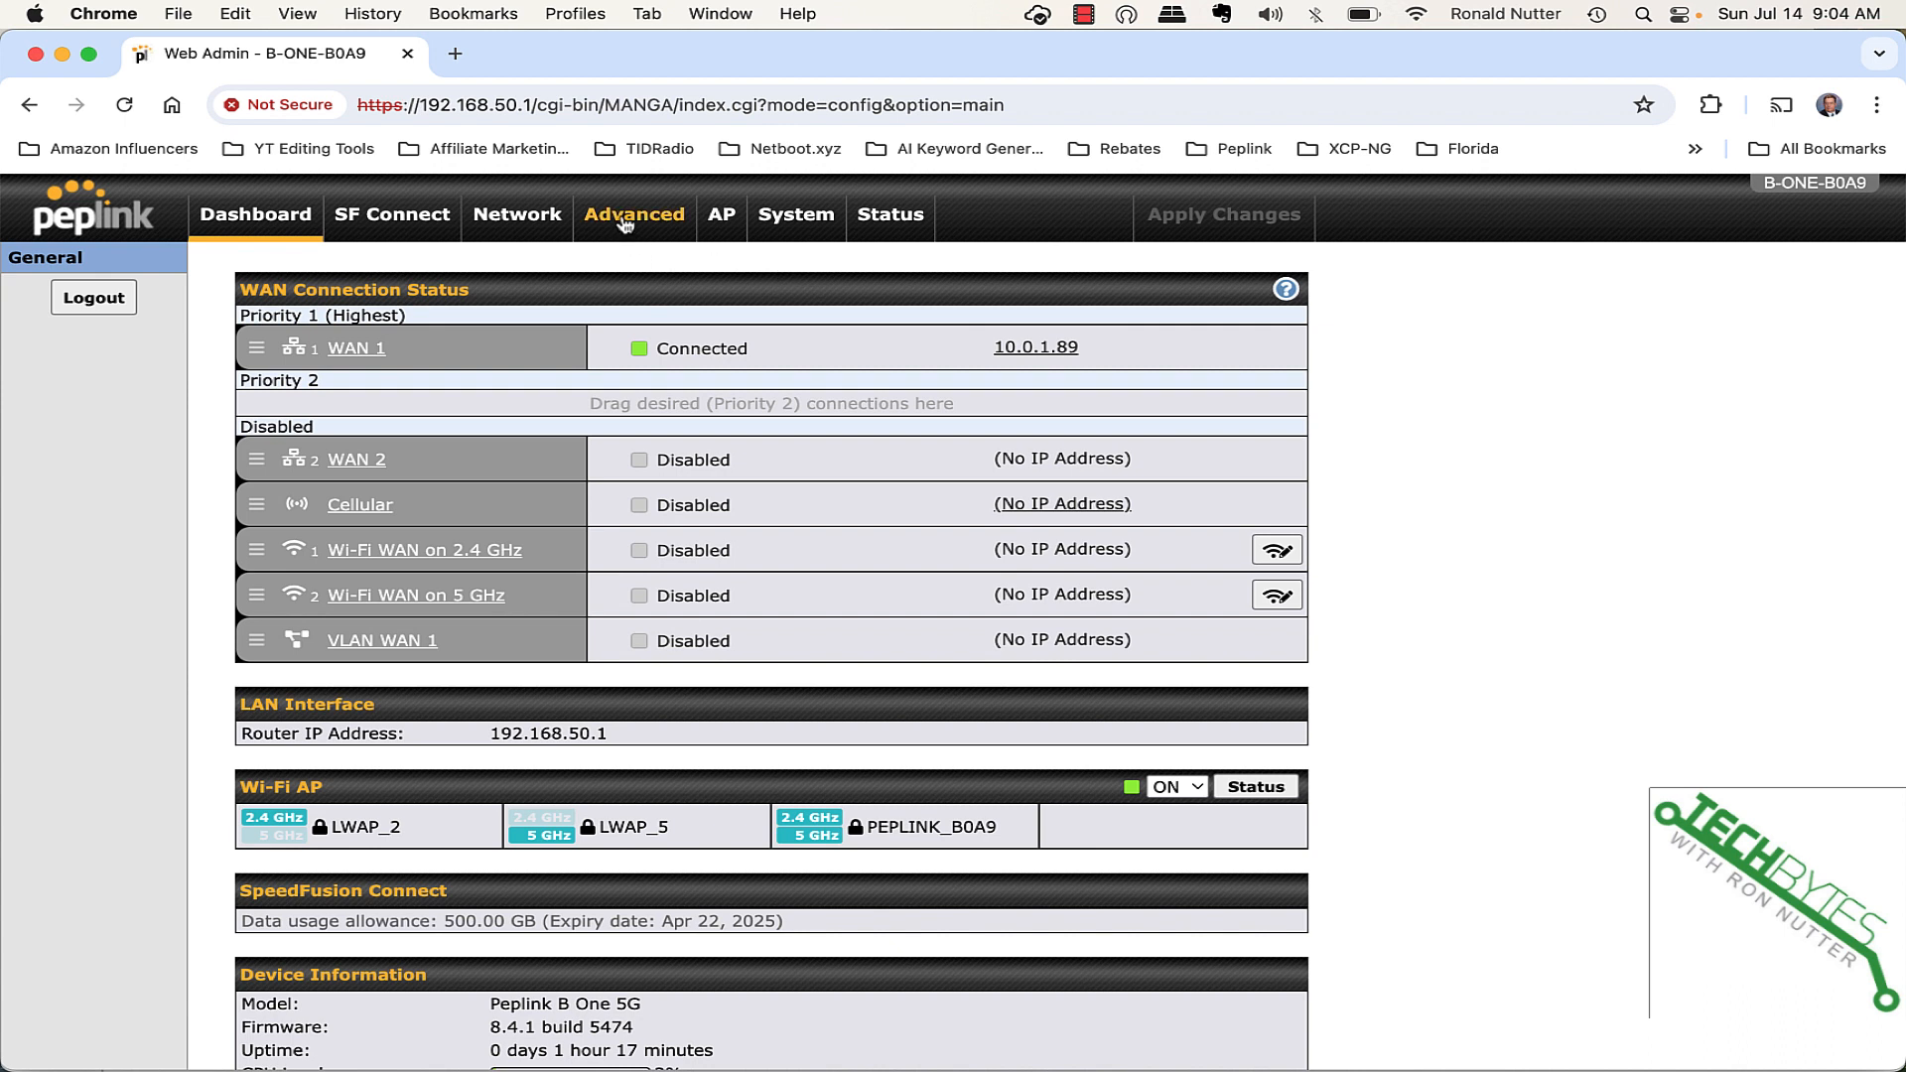
Review the Block NTP Outbound firewall rule and its protocol presets, save the rule, and apply the changes
left_click(625, 222)
left_click(106, 723)
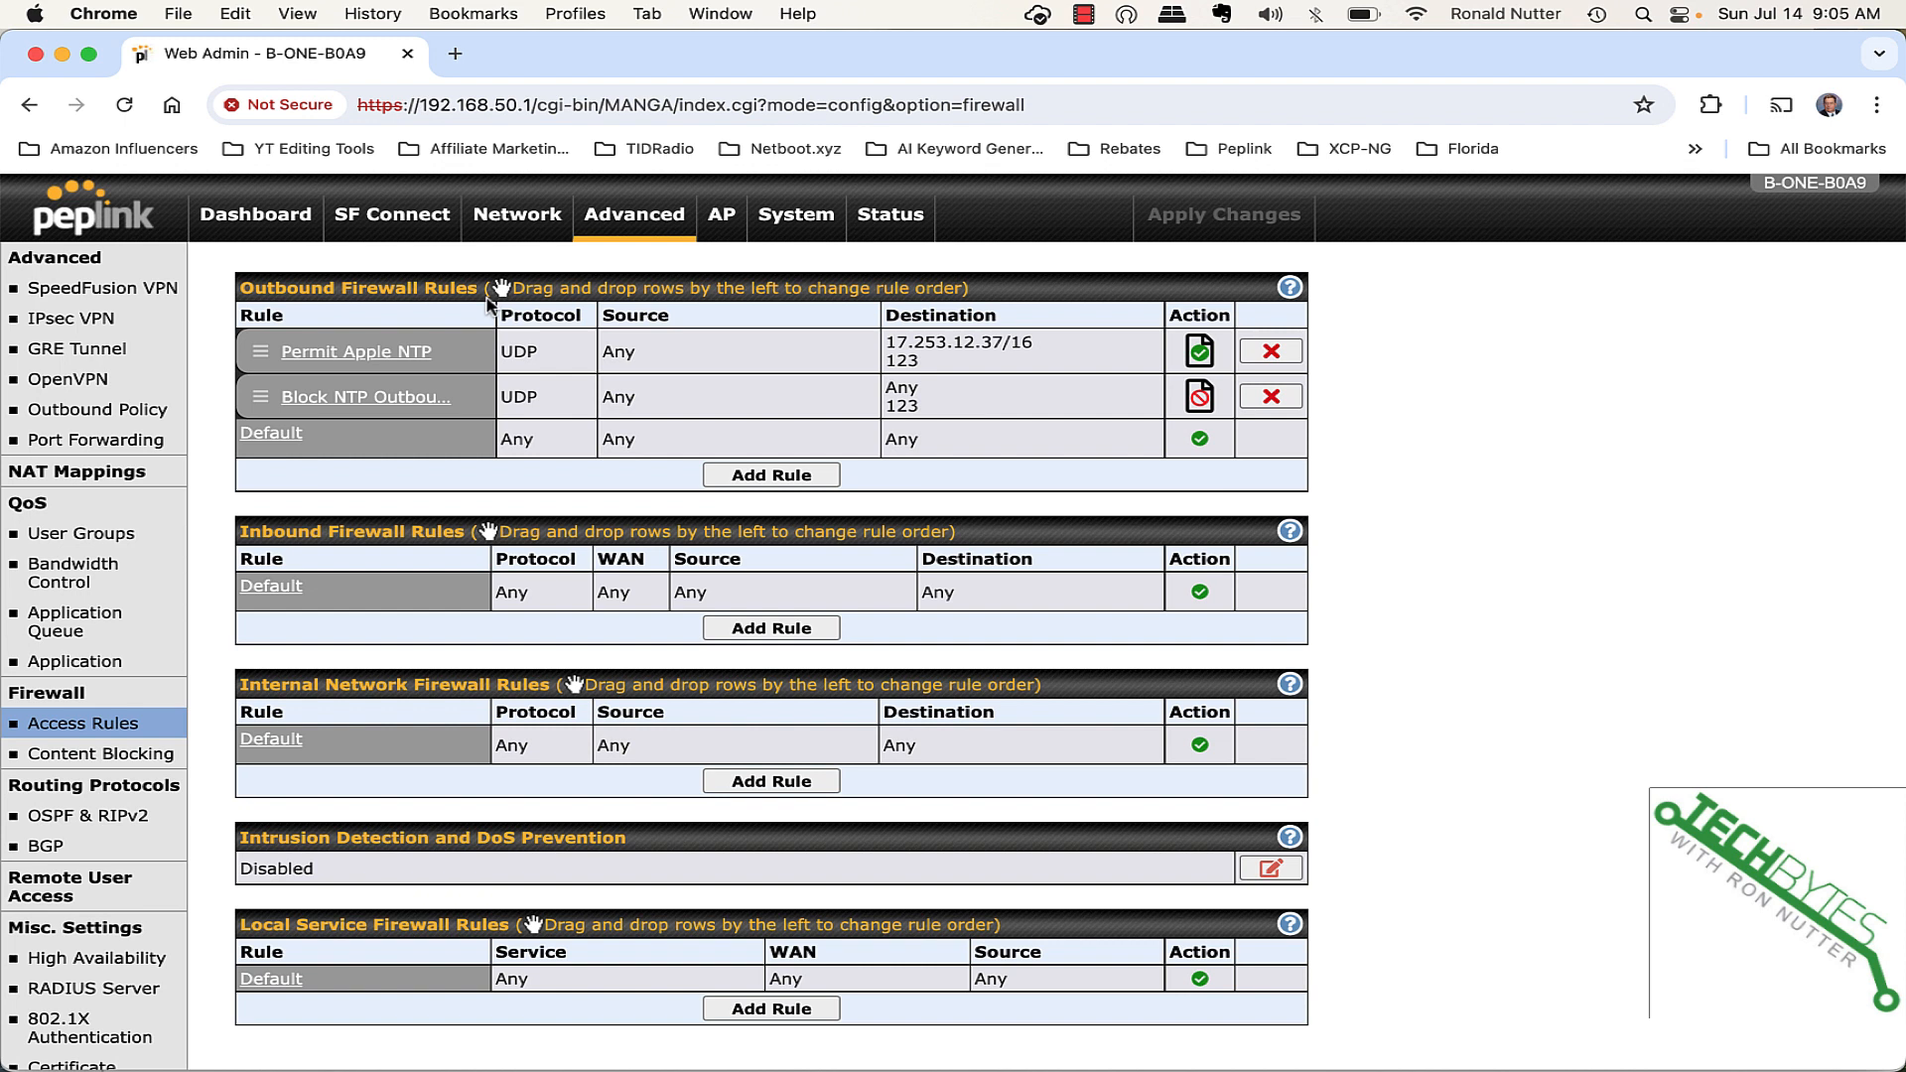
left_click(392, 397)
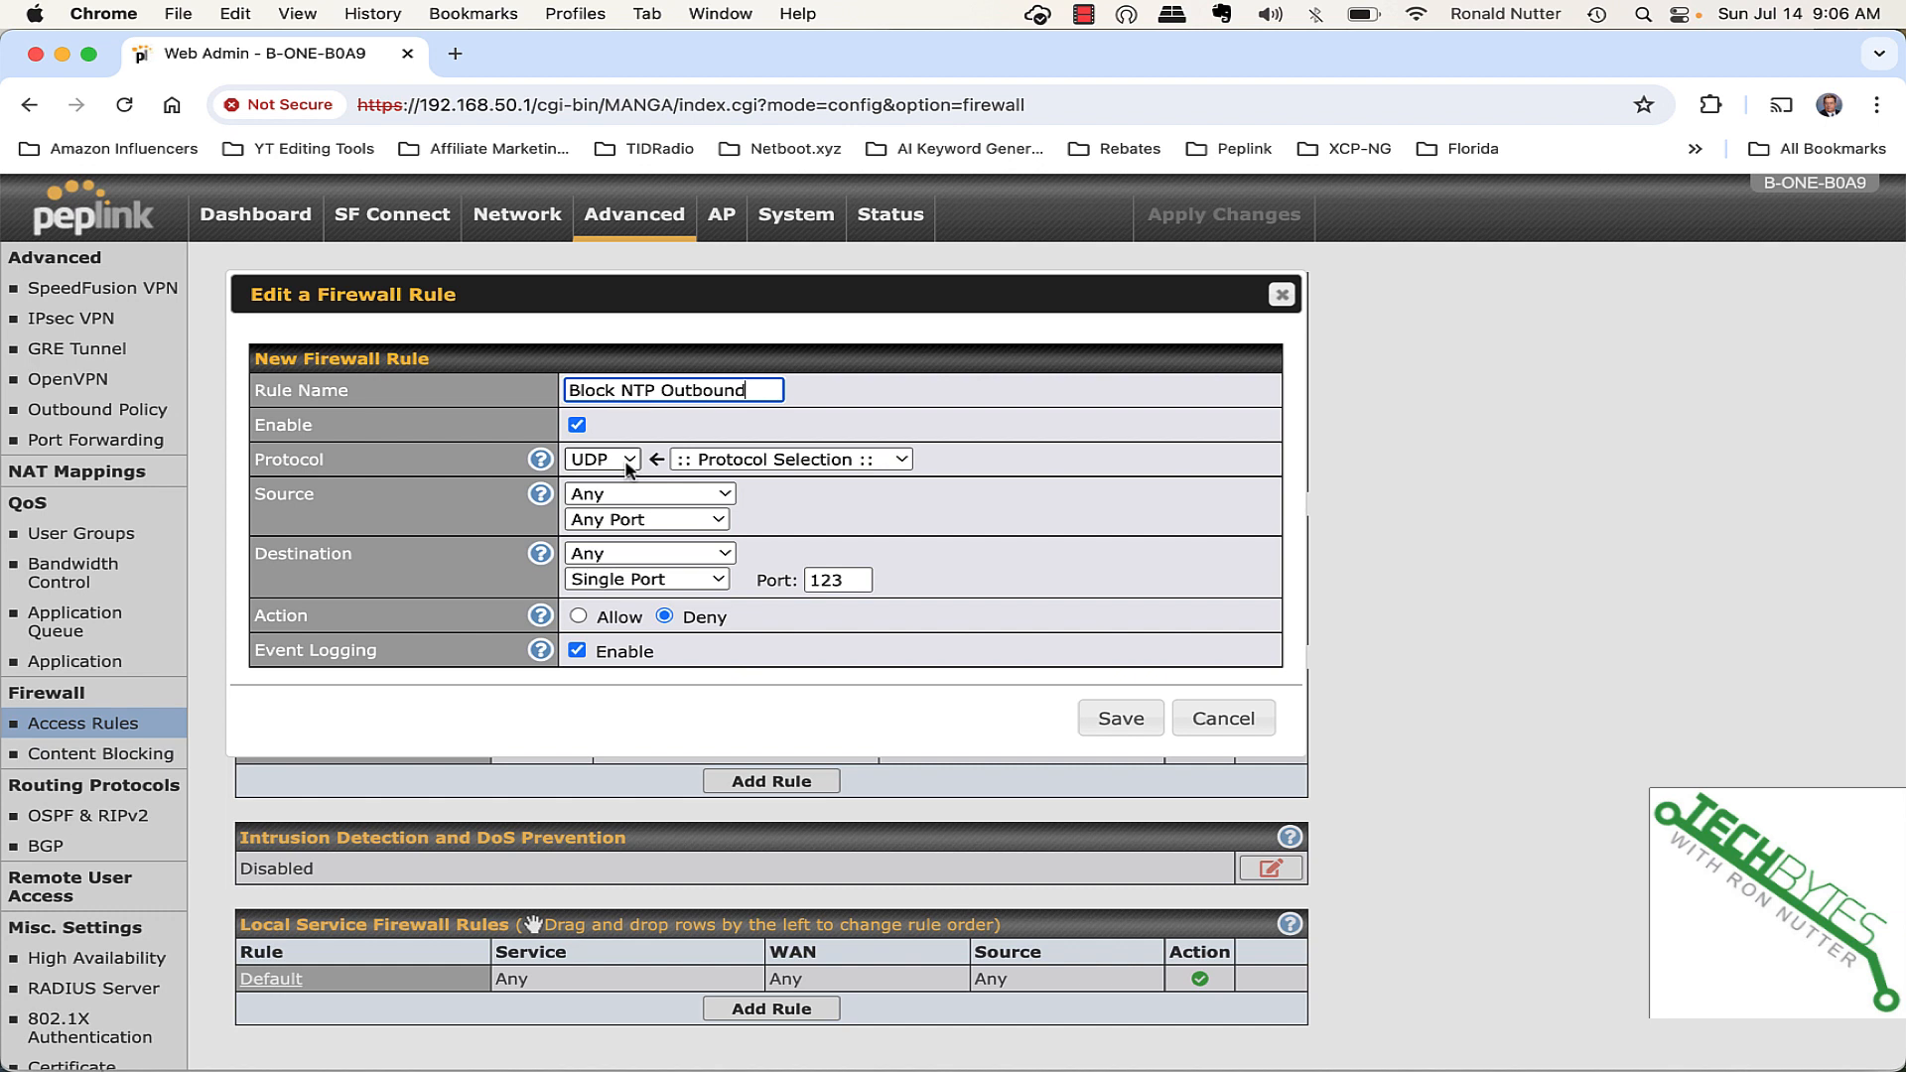
left_click(902, 459)
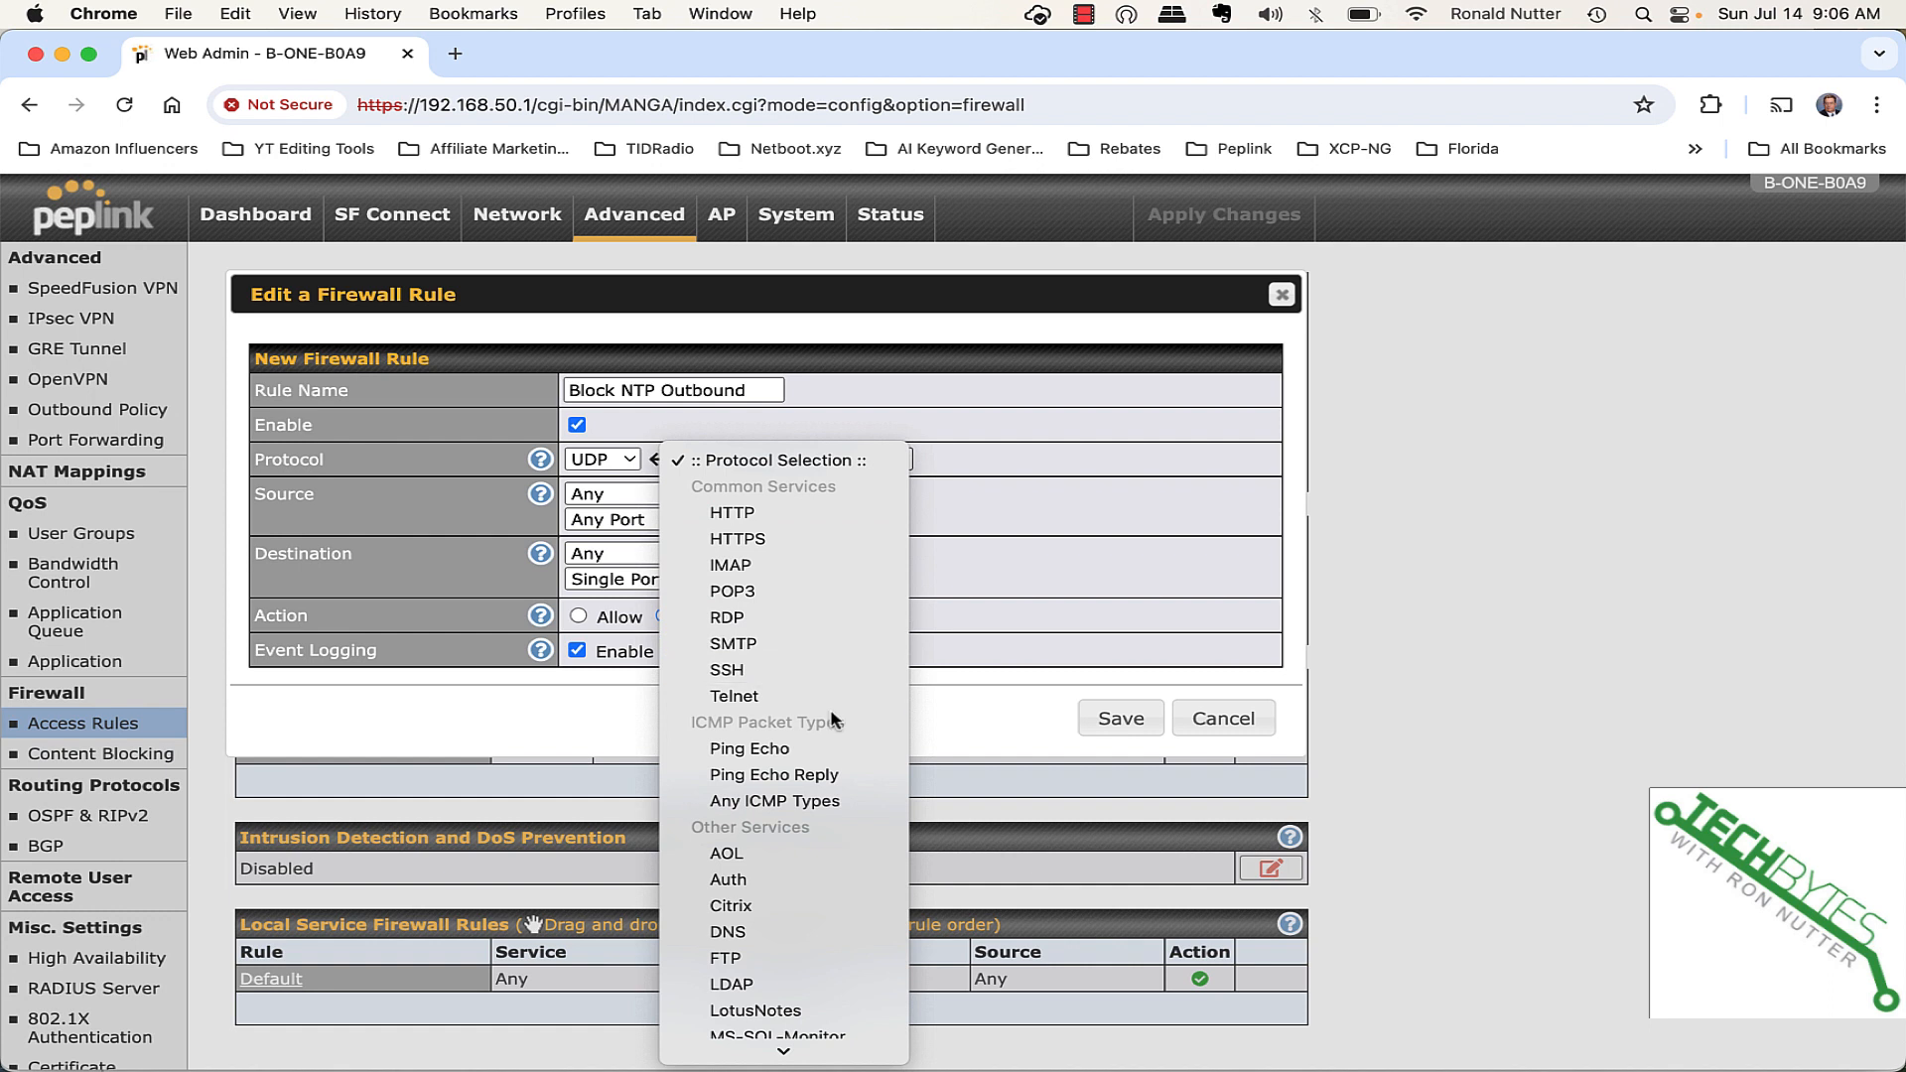
scroll(832, 720, "down", 5)
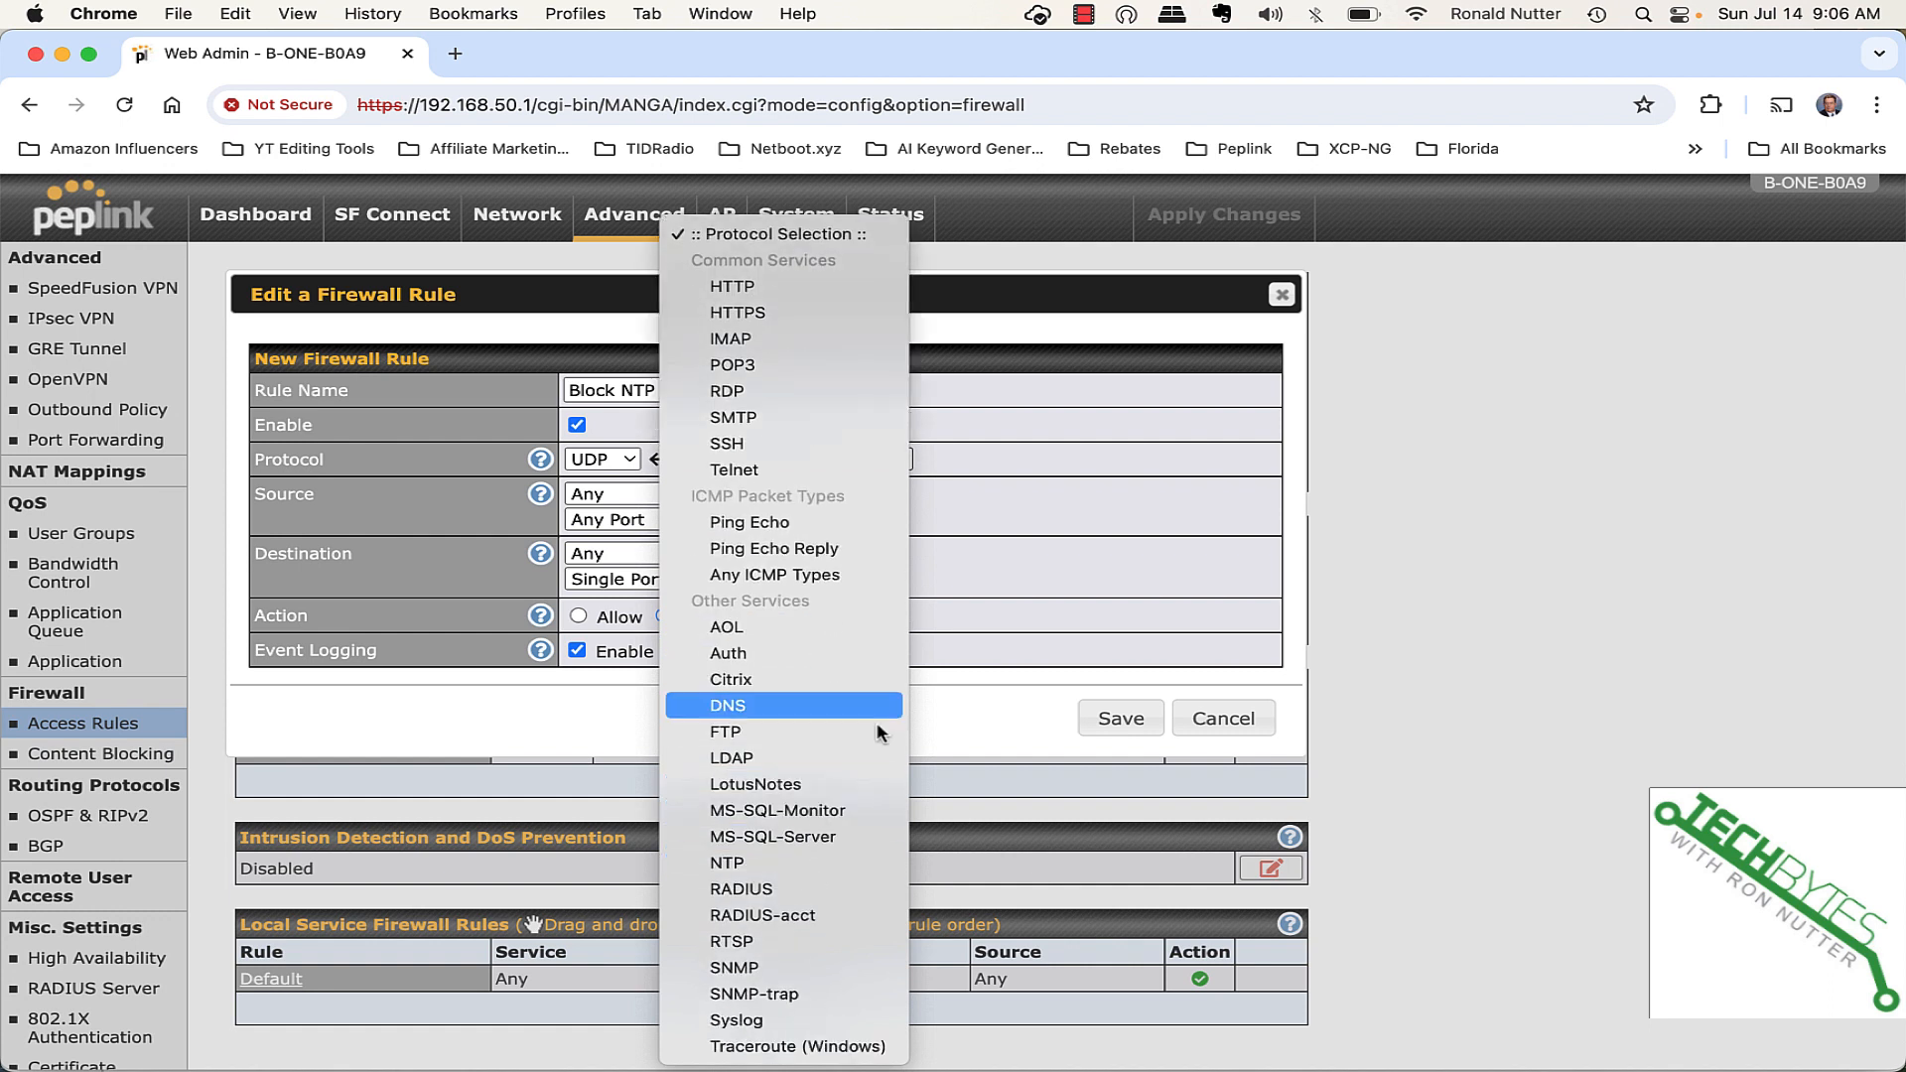
left_click(1217, 501)
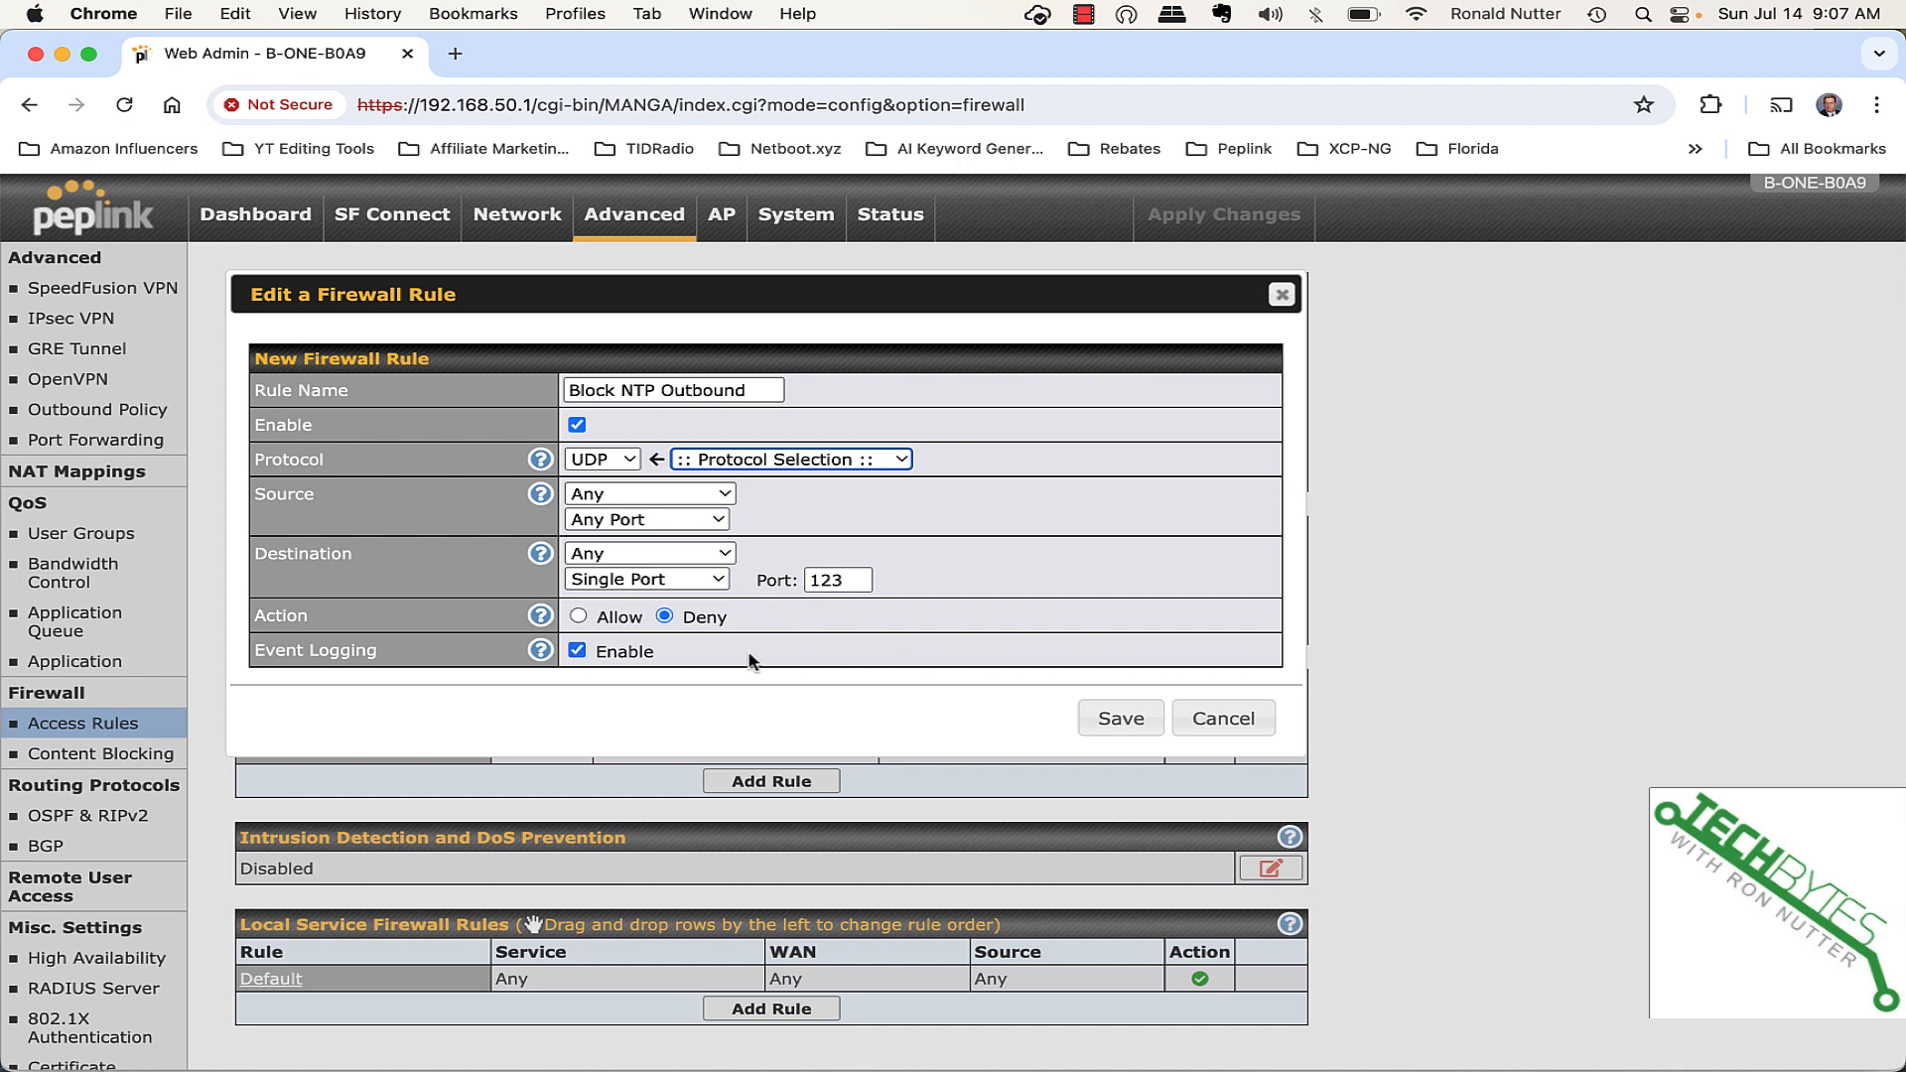
left_click(1119, 726)
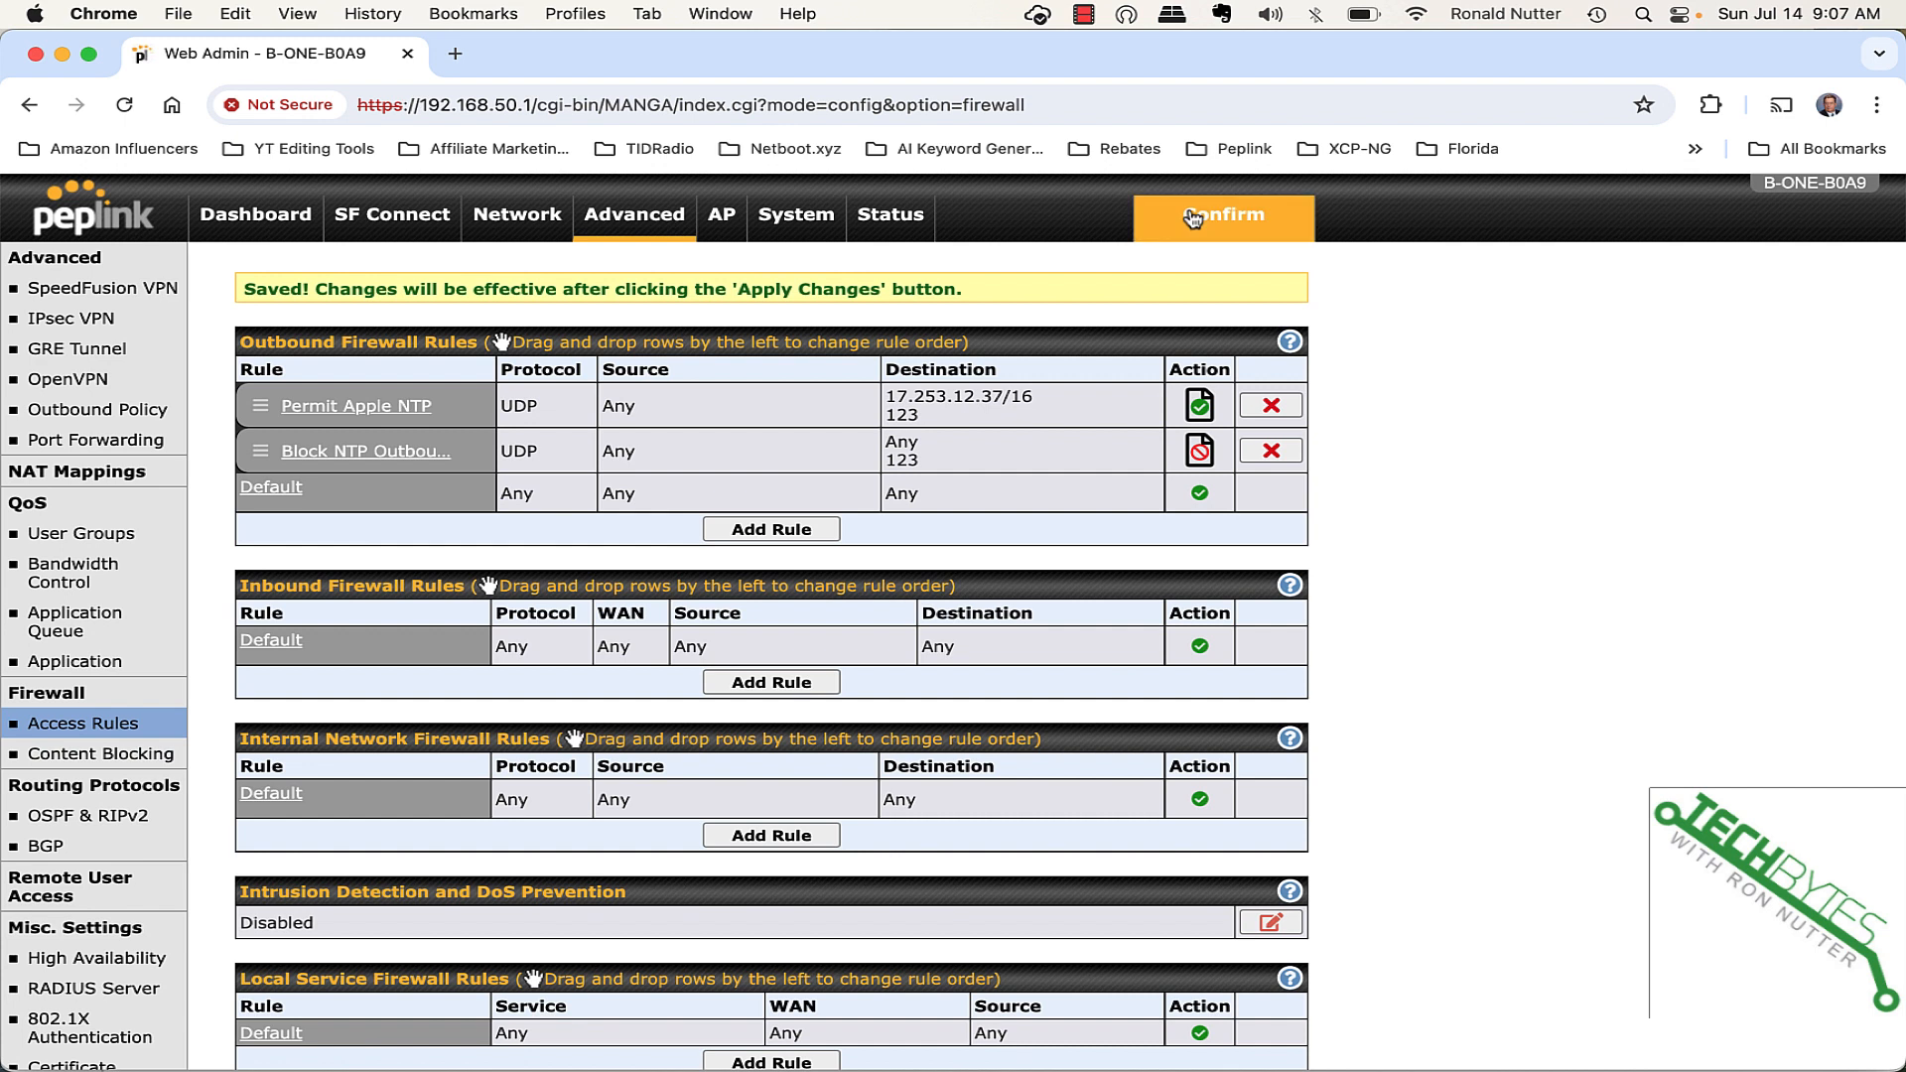
left_click(1189, 206)
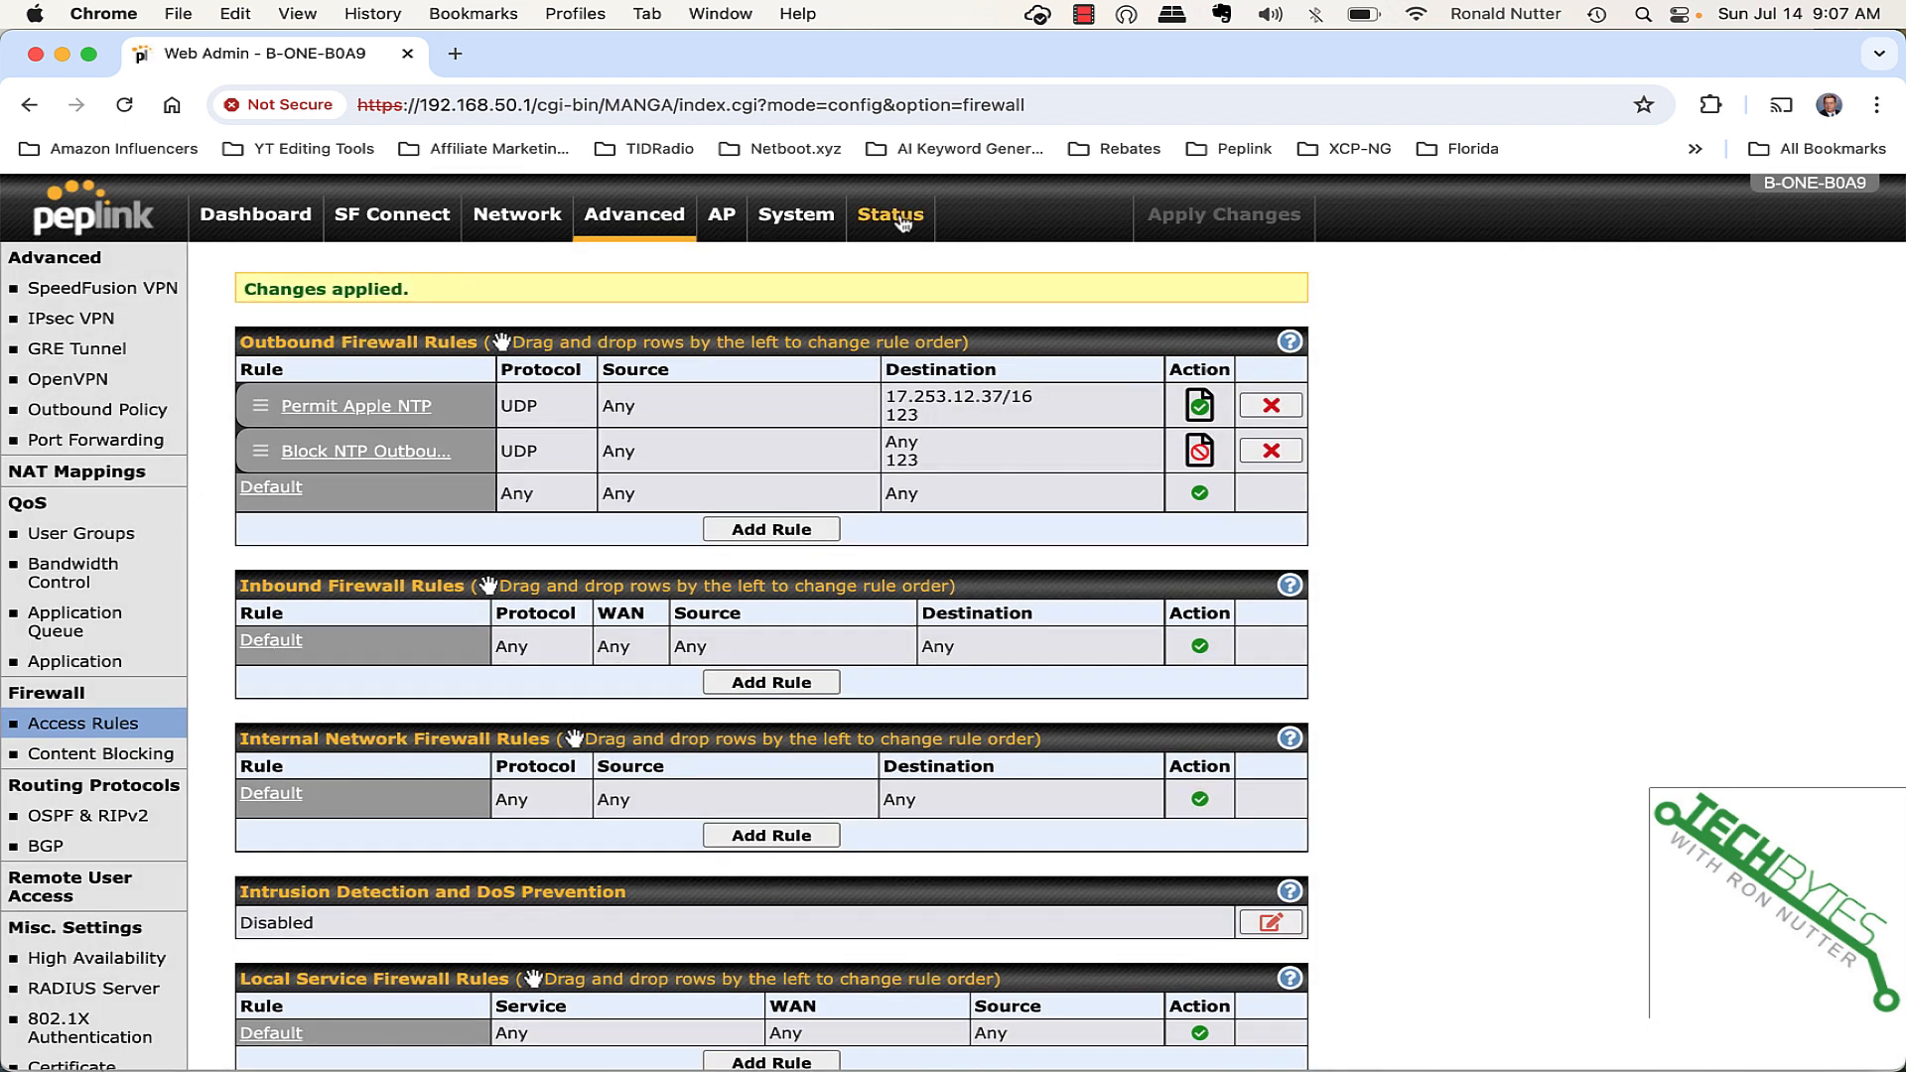
Open the firewall event log and highlight the Denied status and destination port 123 in a blocked NTP entry
left_click(900, 218)
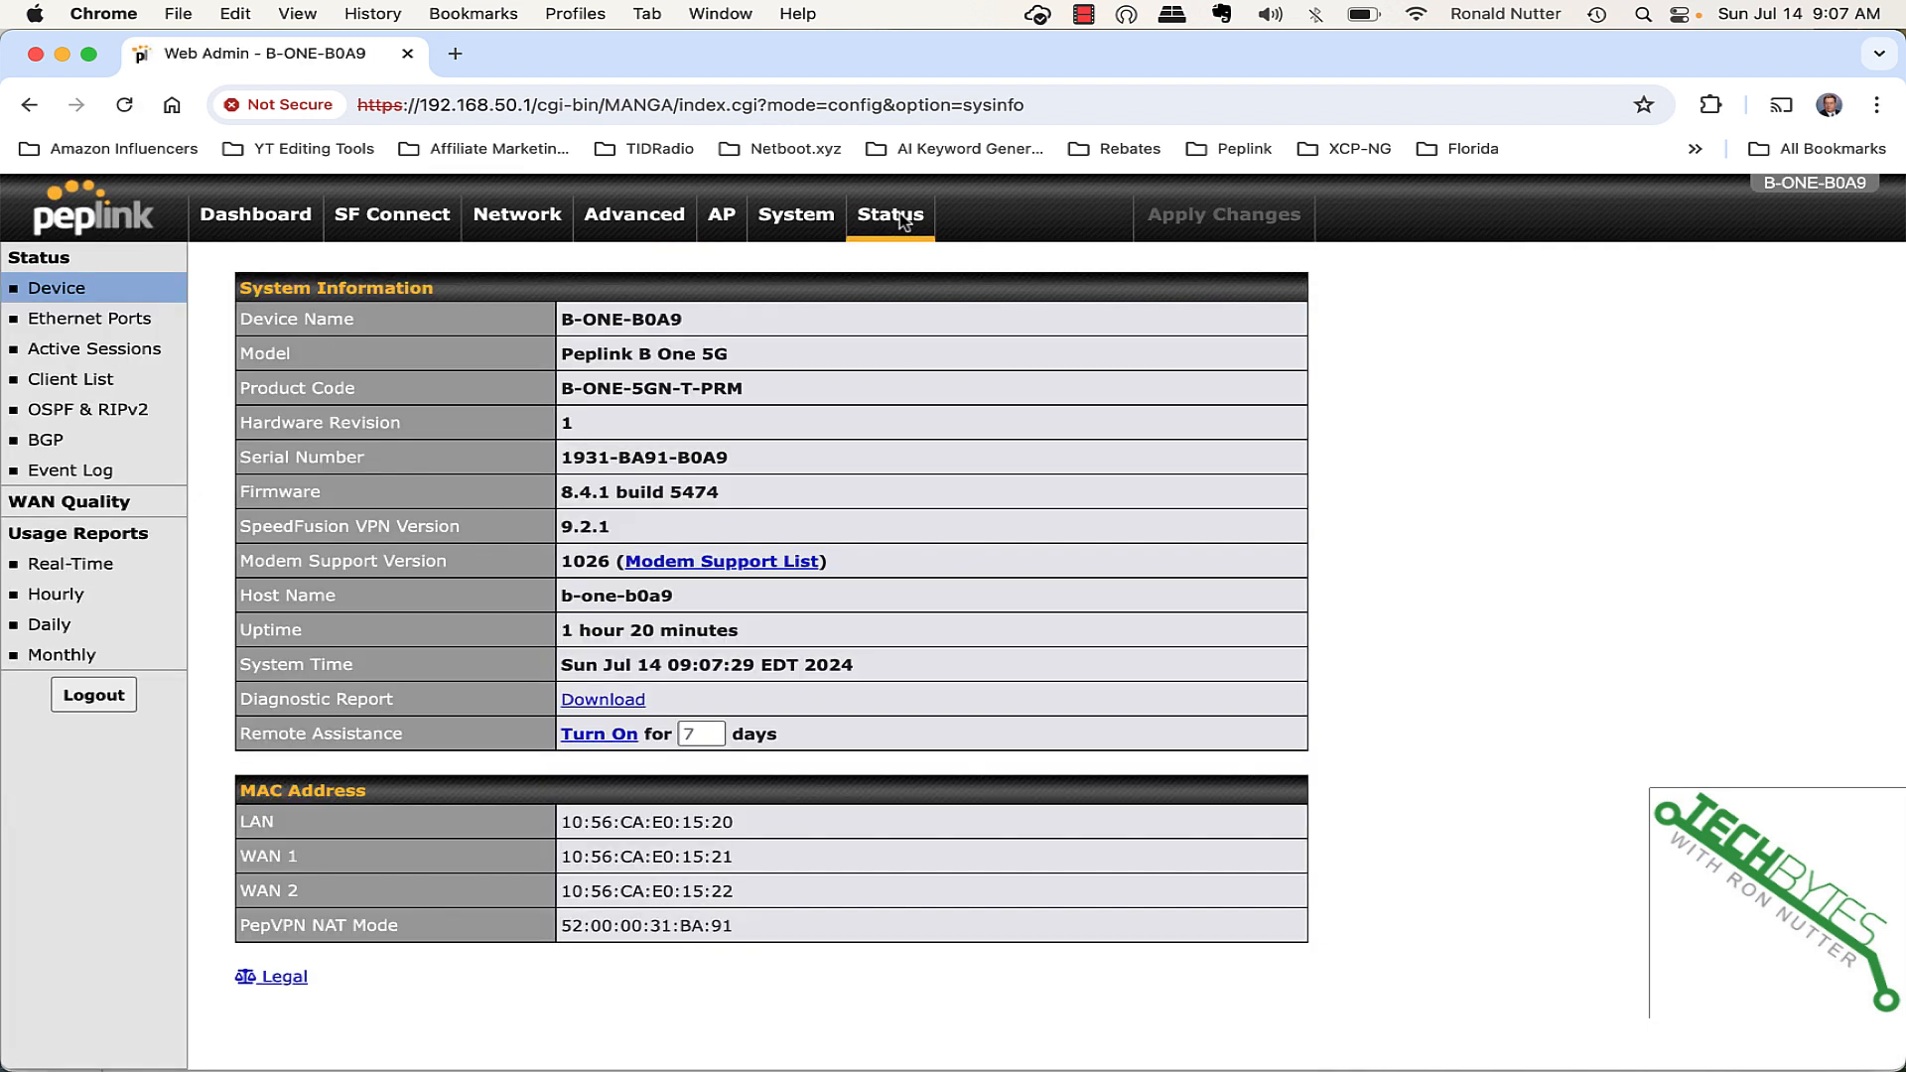
left_click(104, 472)
left_click(492, 303)
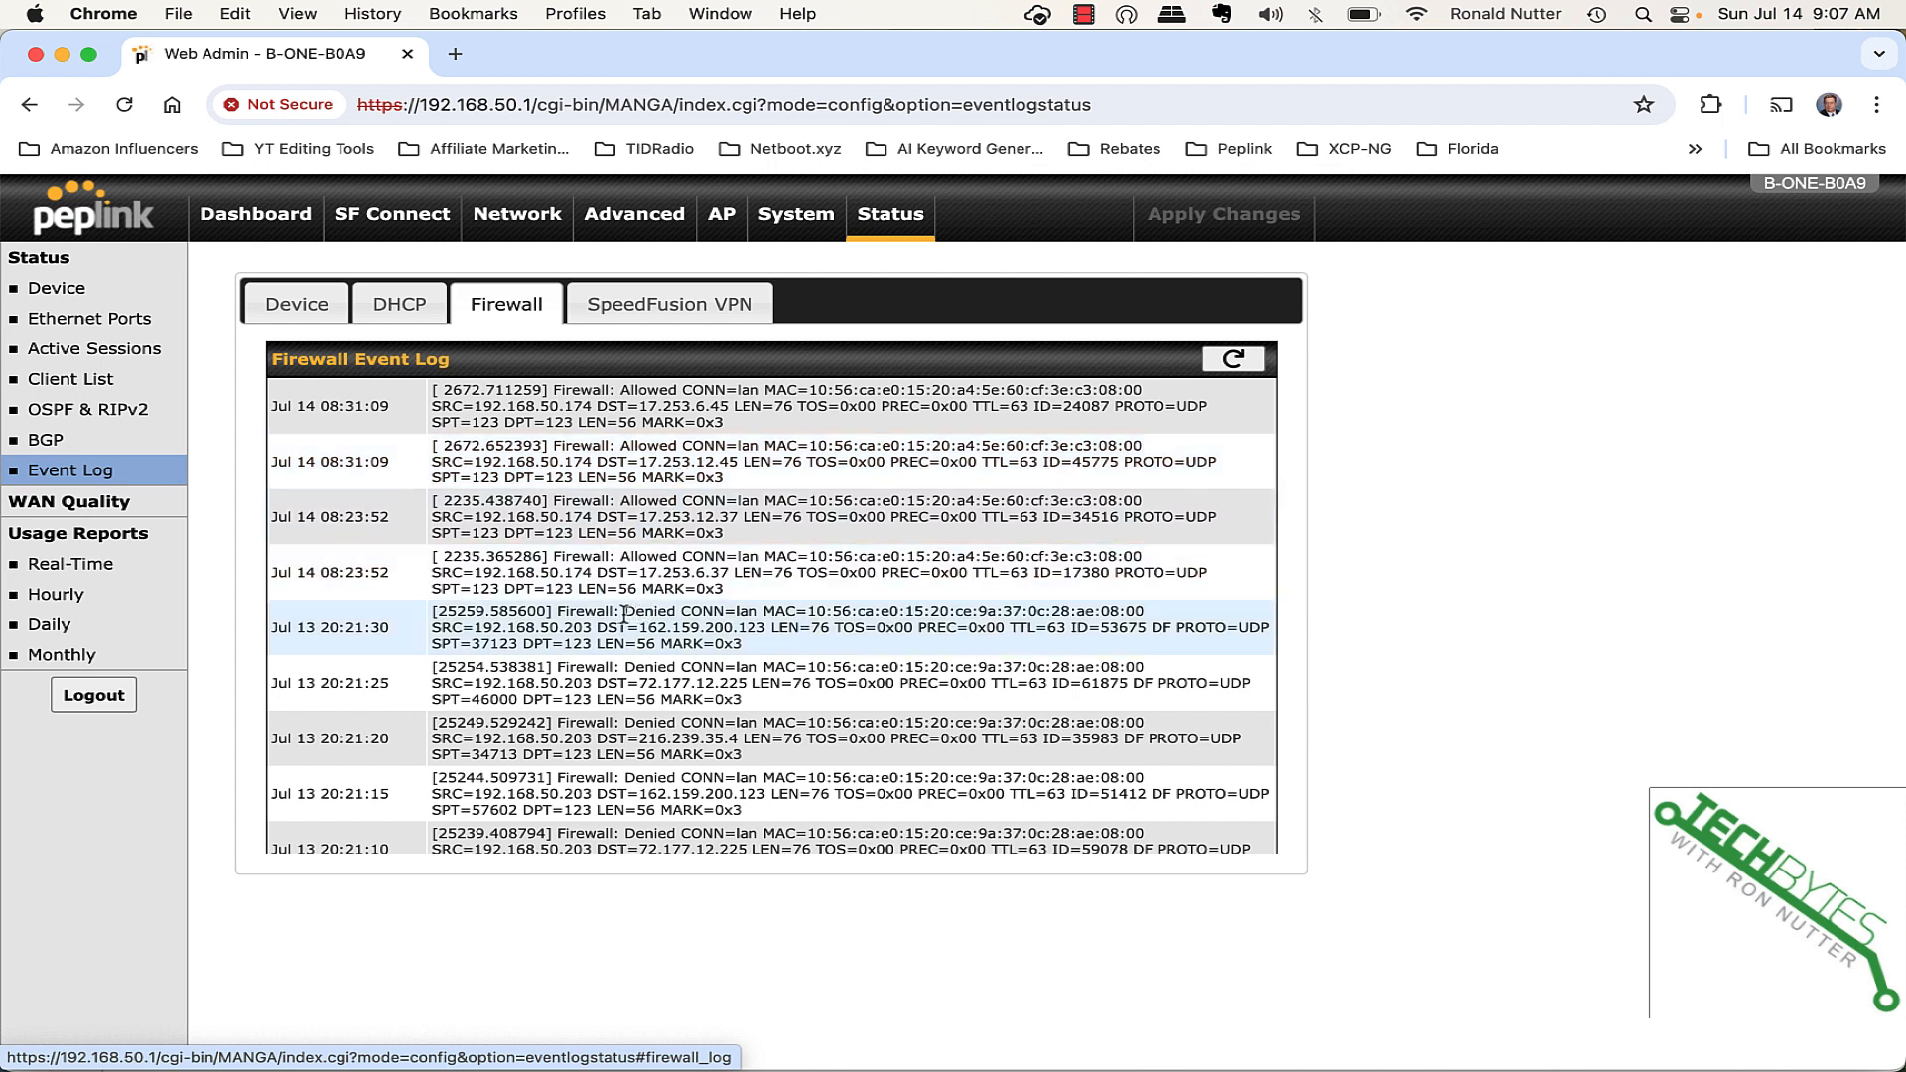
left_click_drag(625, 613, 676, 615)
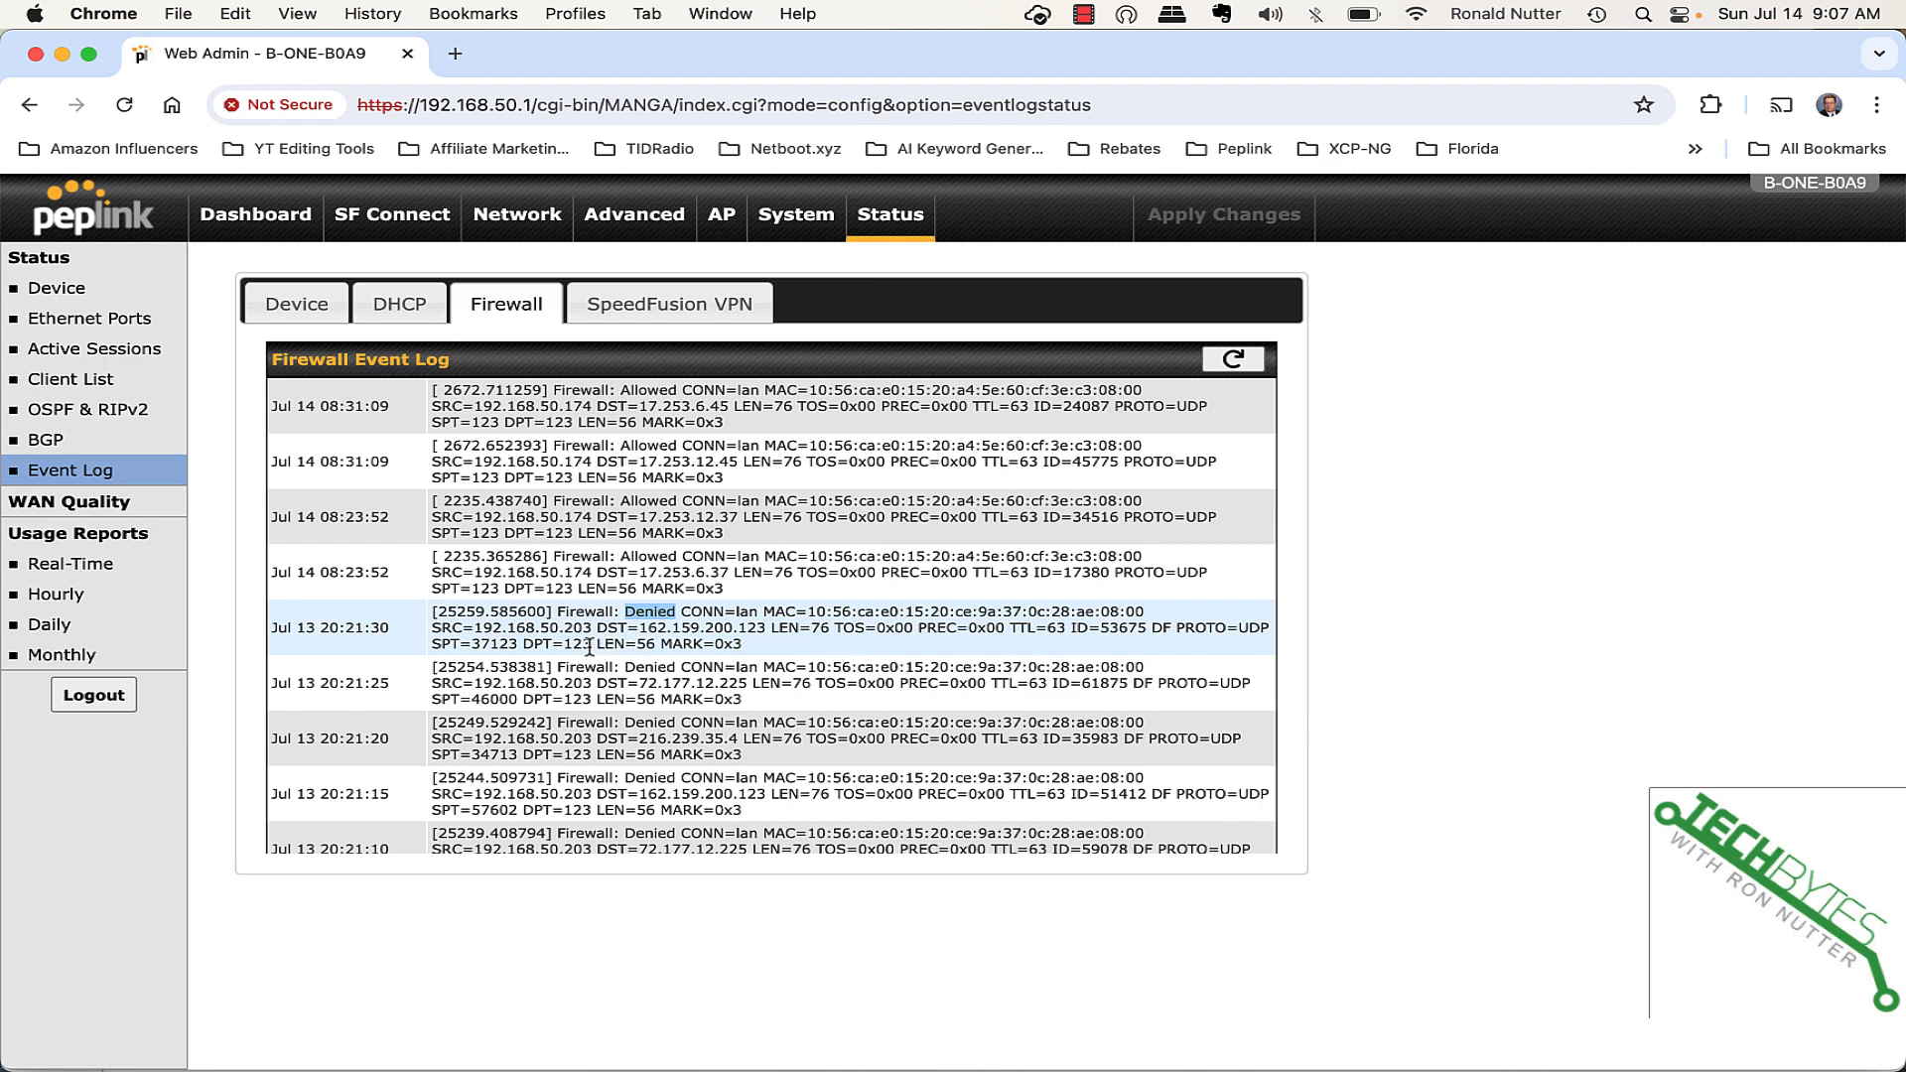
left_click_drag(567, 645, 595, 649)
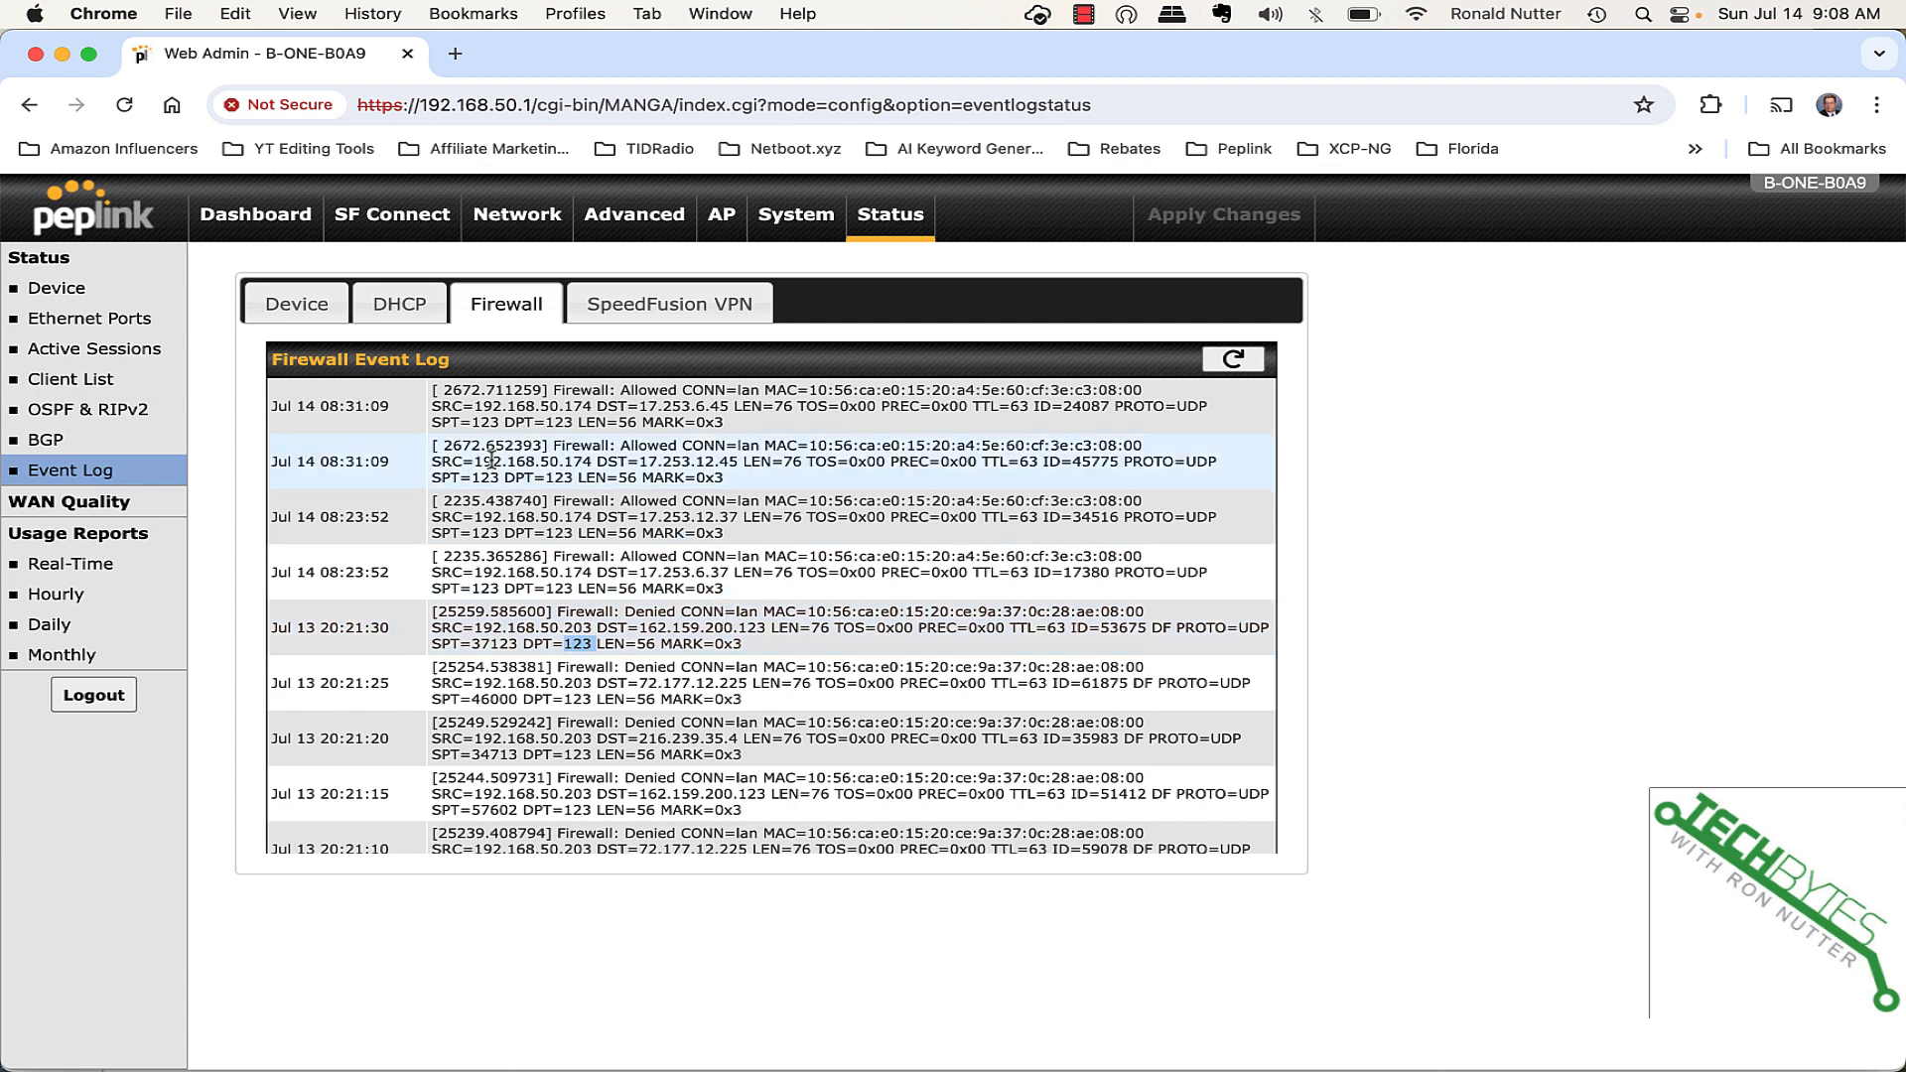
Review the Permit Apple NTP outbound rule and its protocol presets, save the rule, and apply the changes
left_click(602, 228)
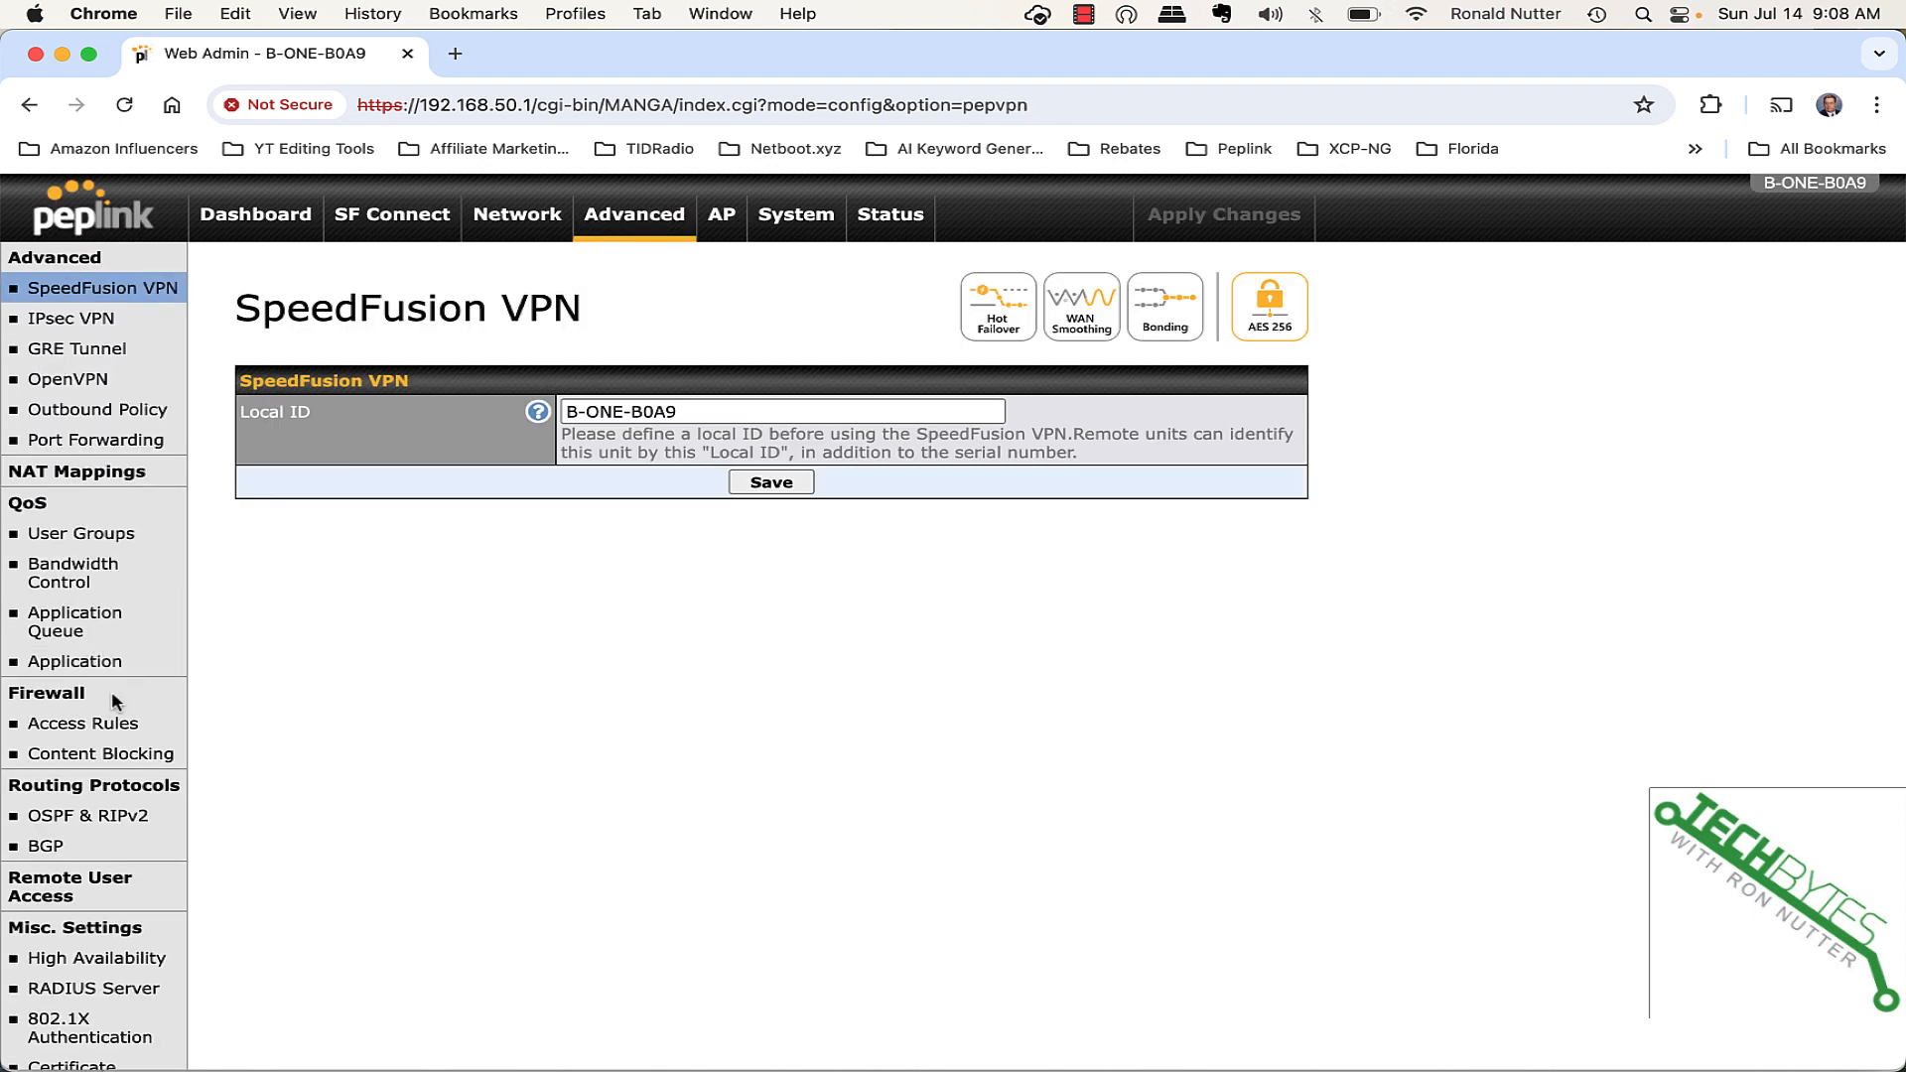
left_click(107, 724)
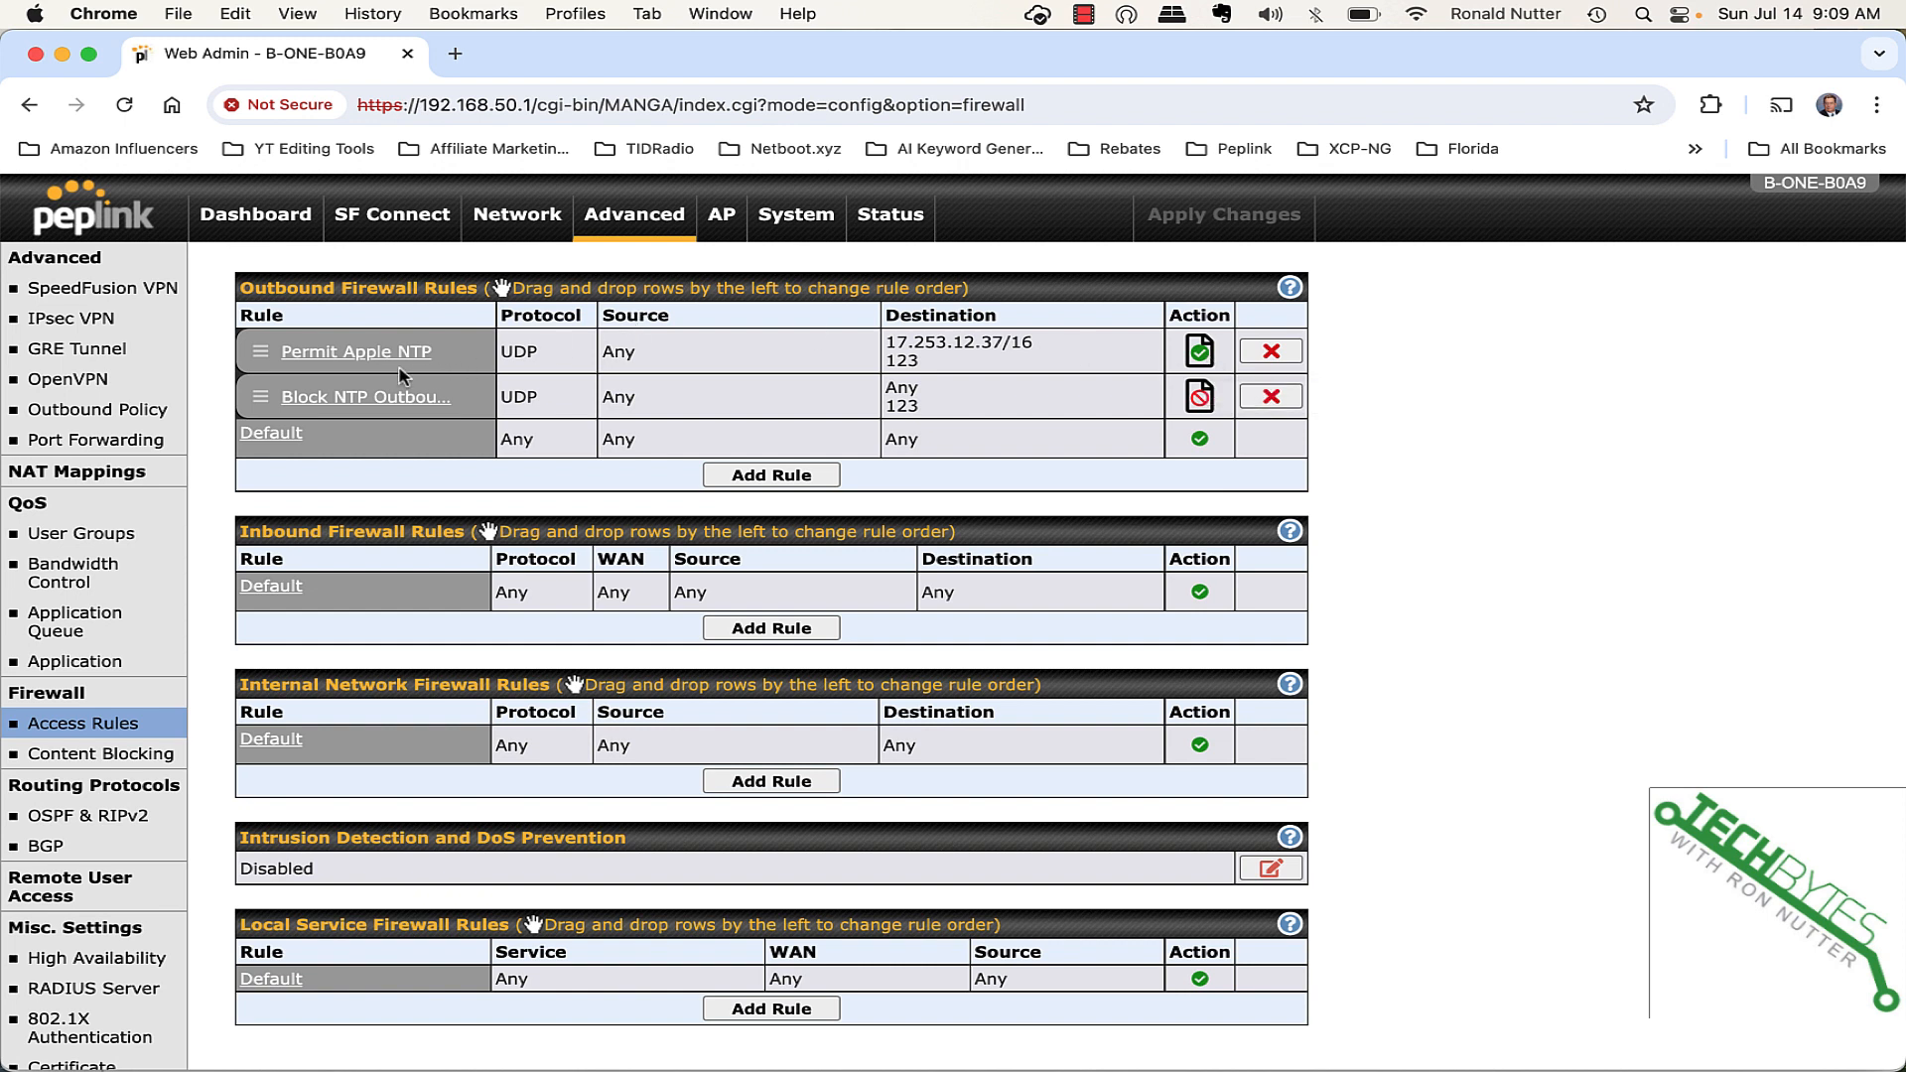
left_click(333, 359)
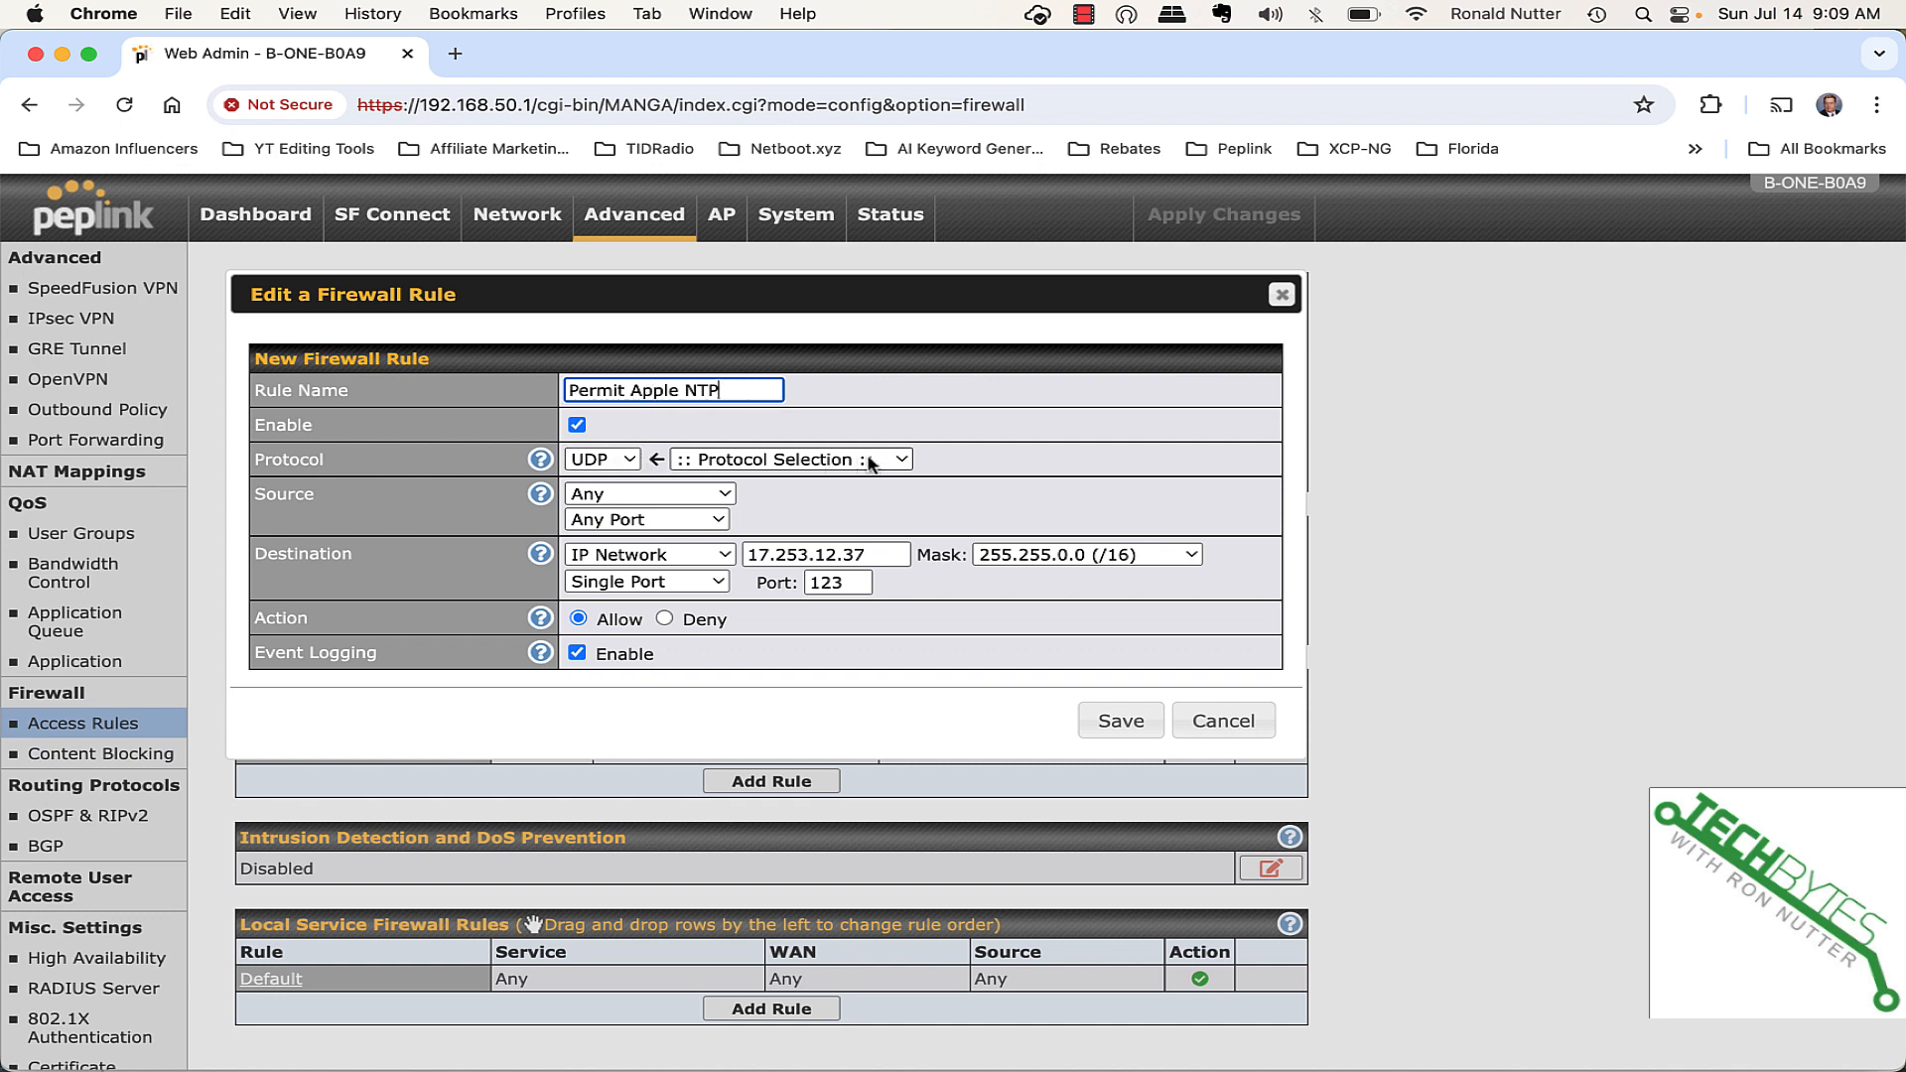
left_click(902, 461)
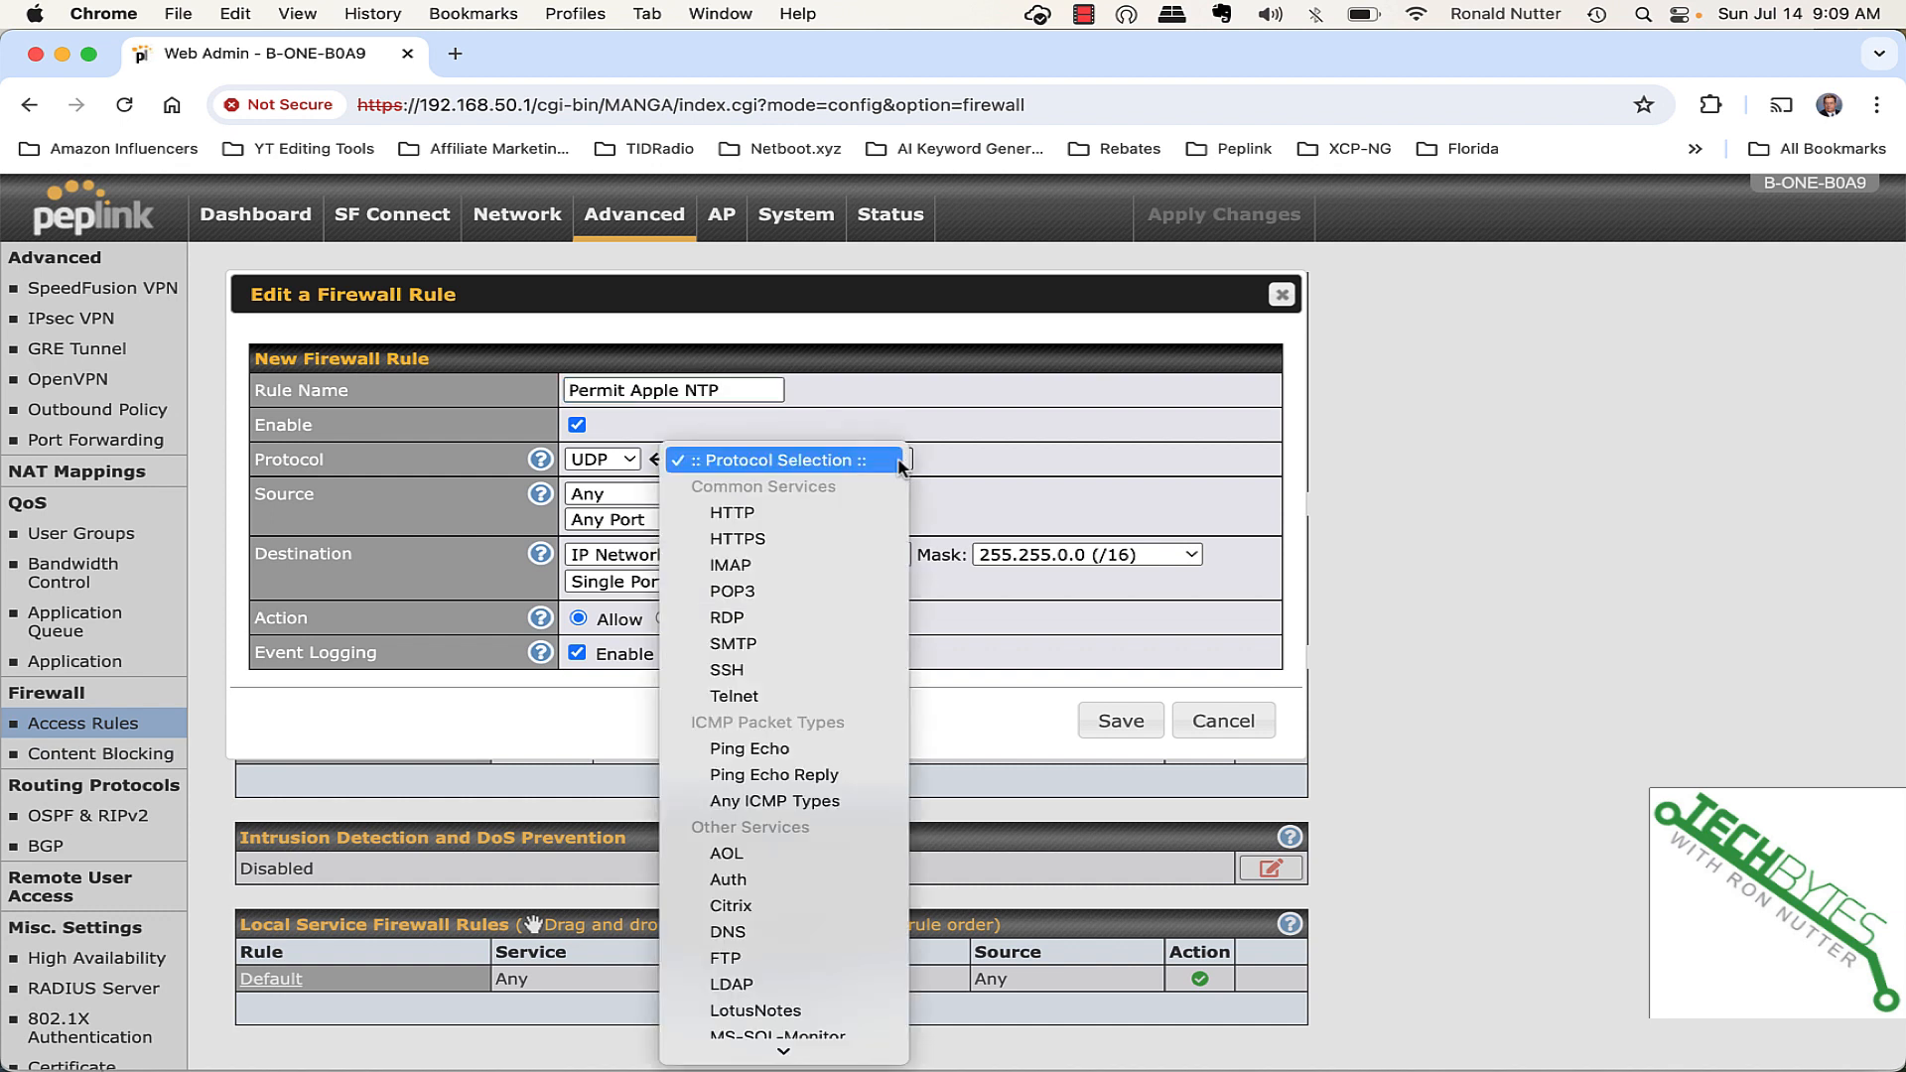
left_click(1112, 412)
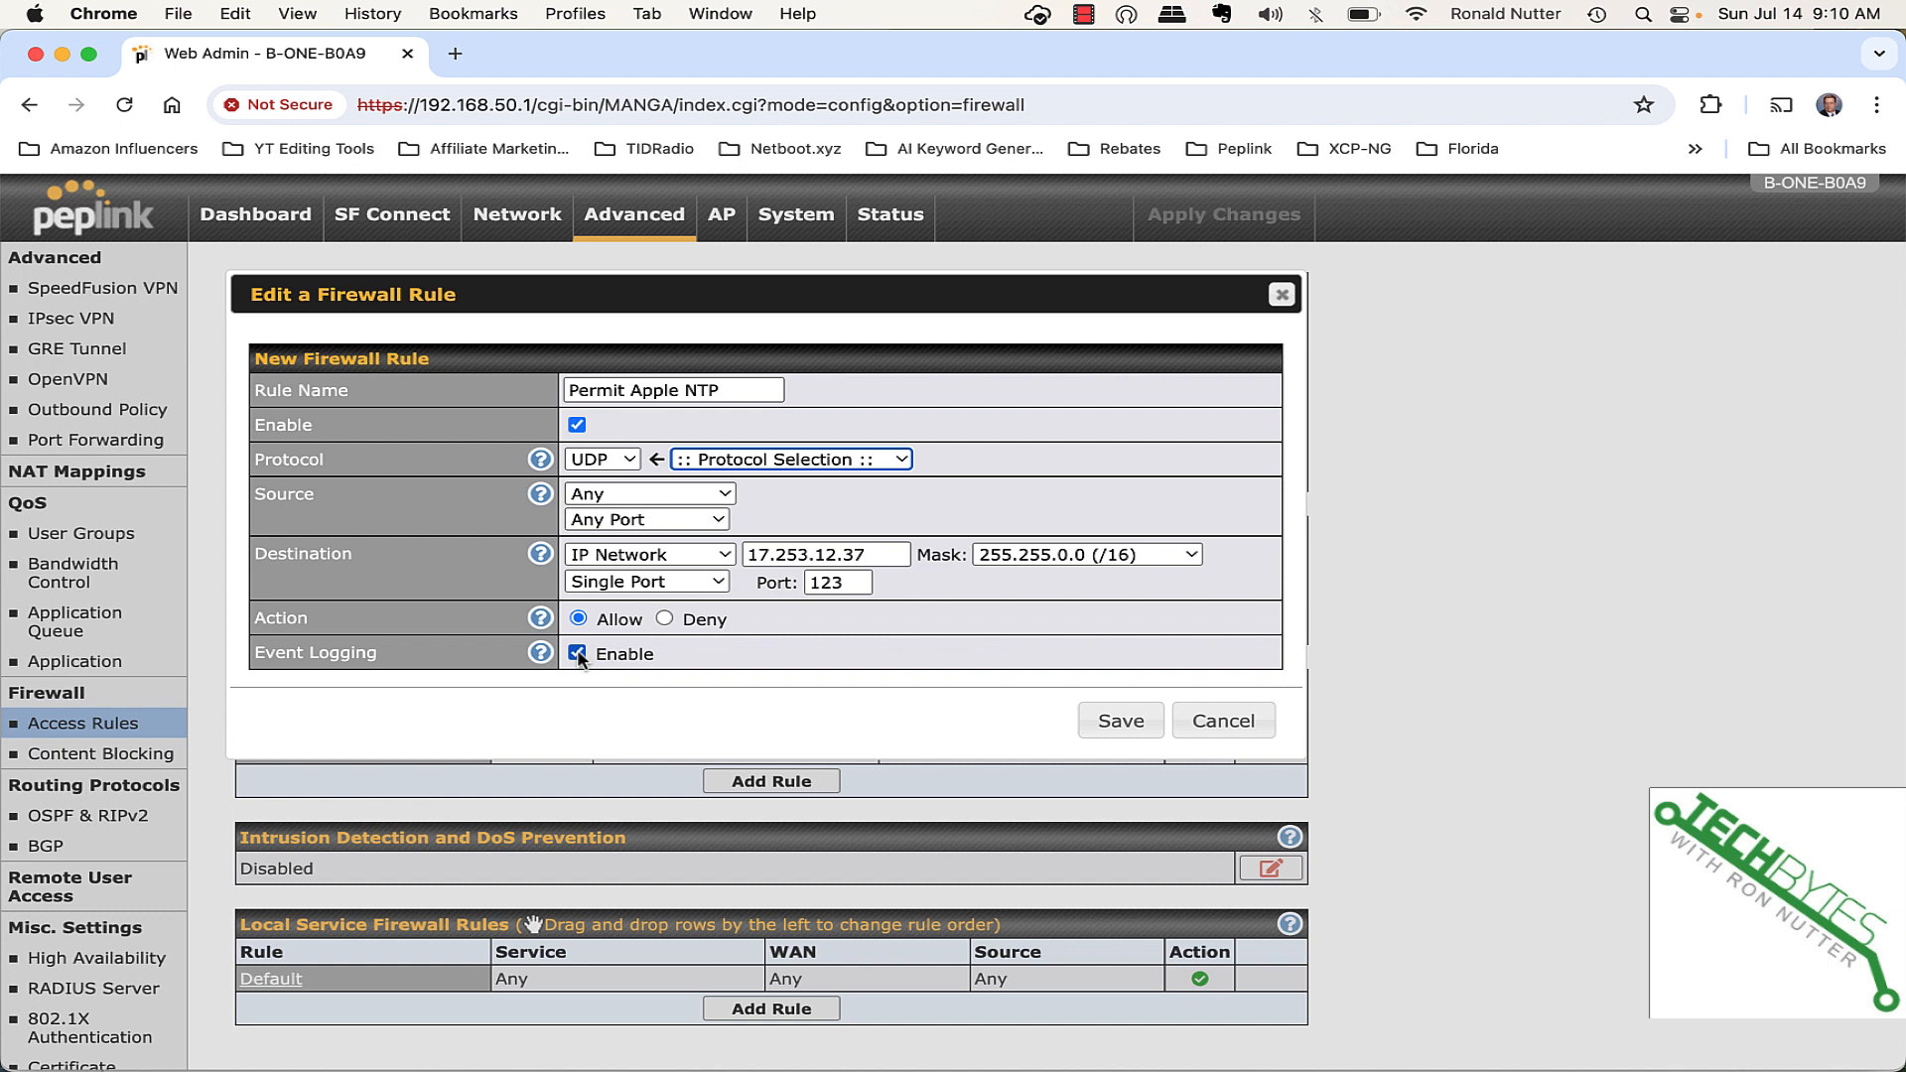
left_click(1121, 721)
left_click(1201, 213)
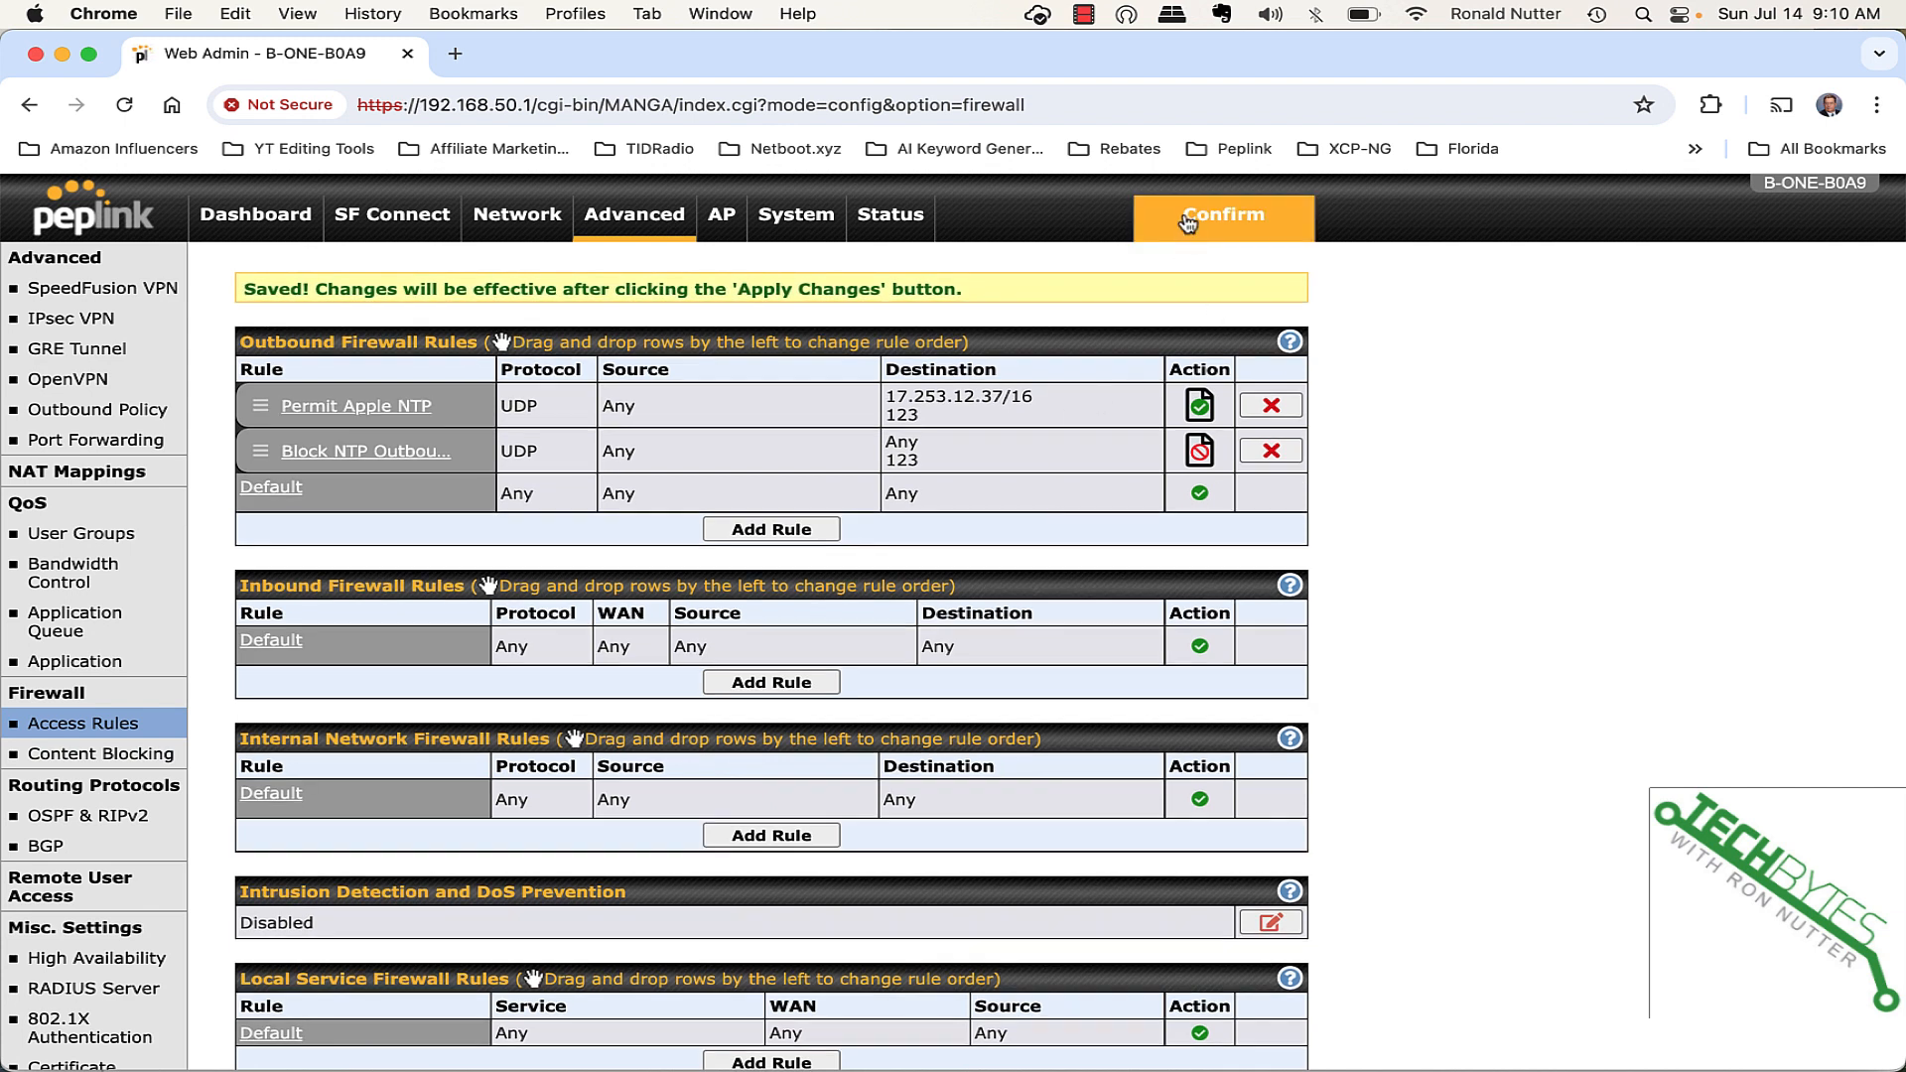
left_click(1199, 213)
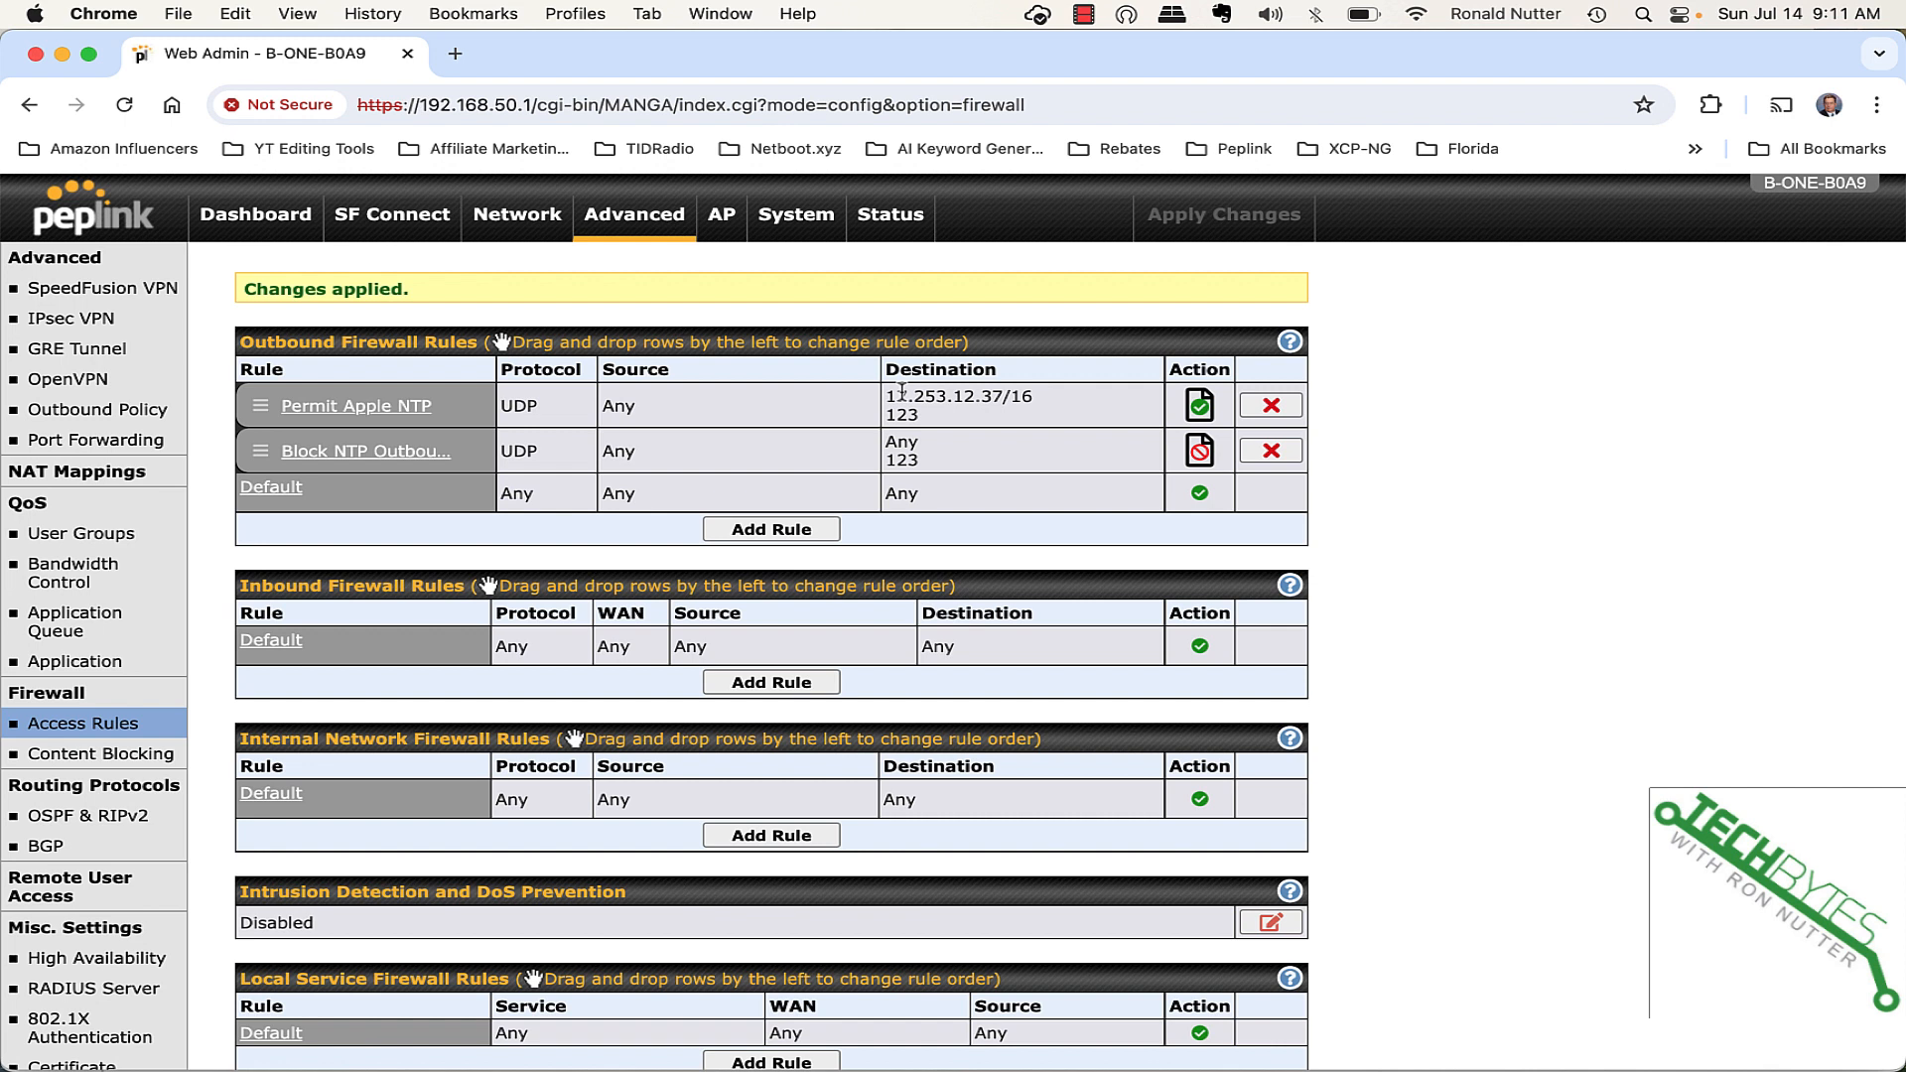
Check the firewall event log again for recent NTP traffic entries
left_click(872, 218)
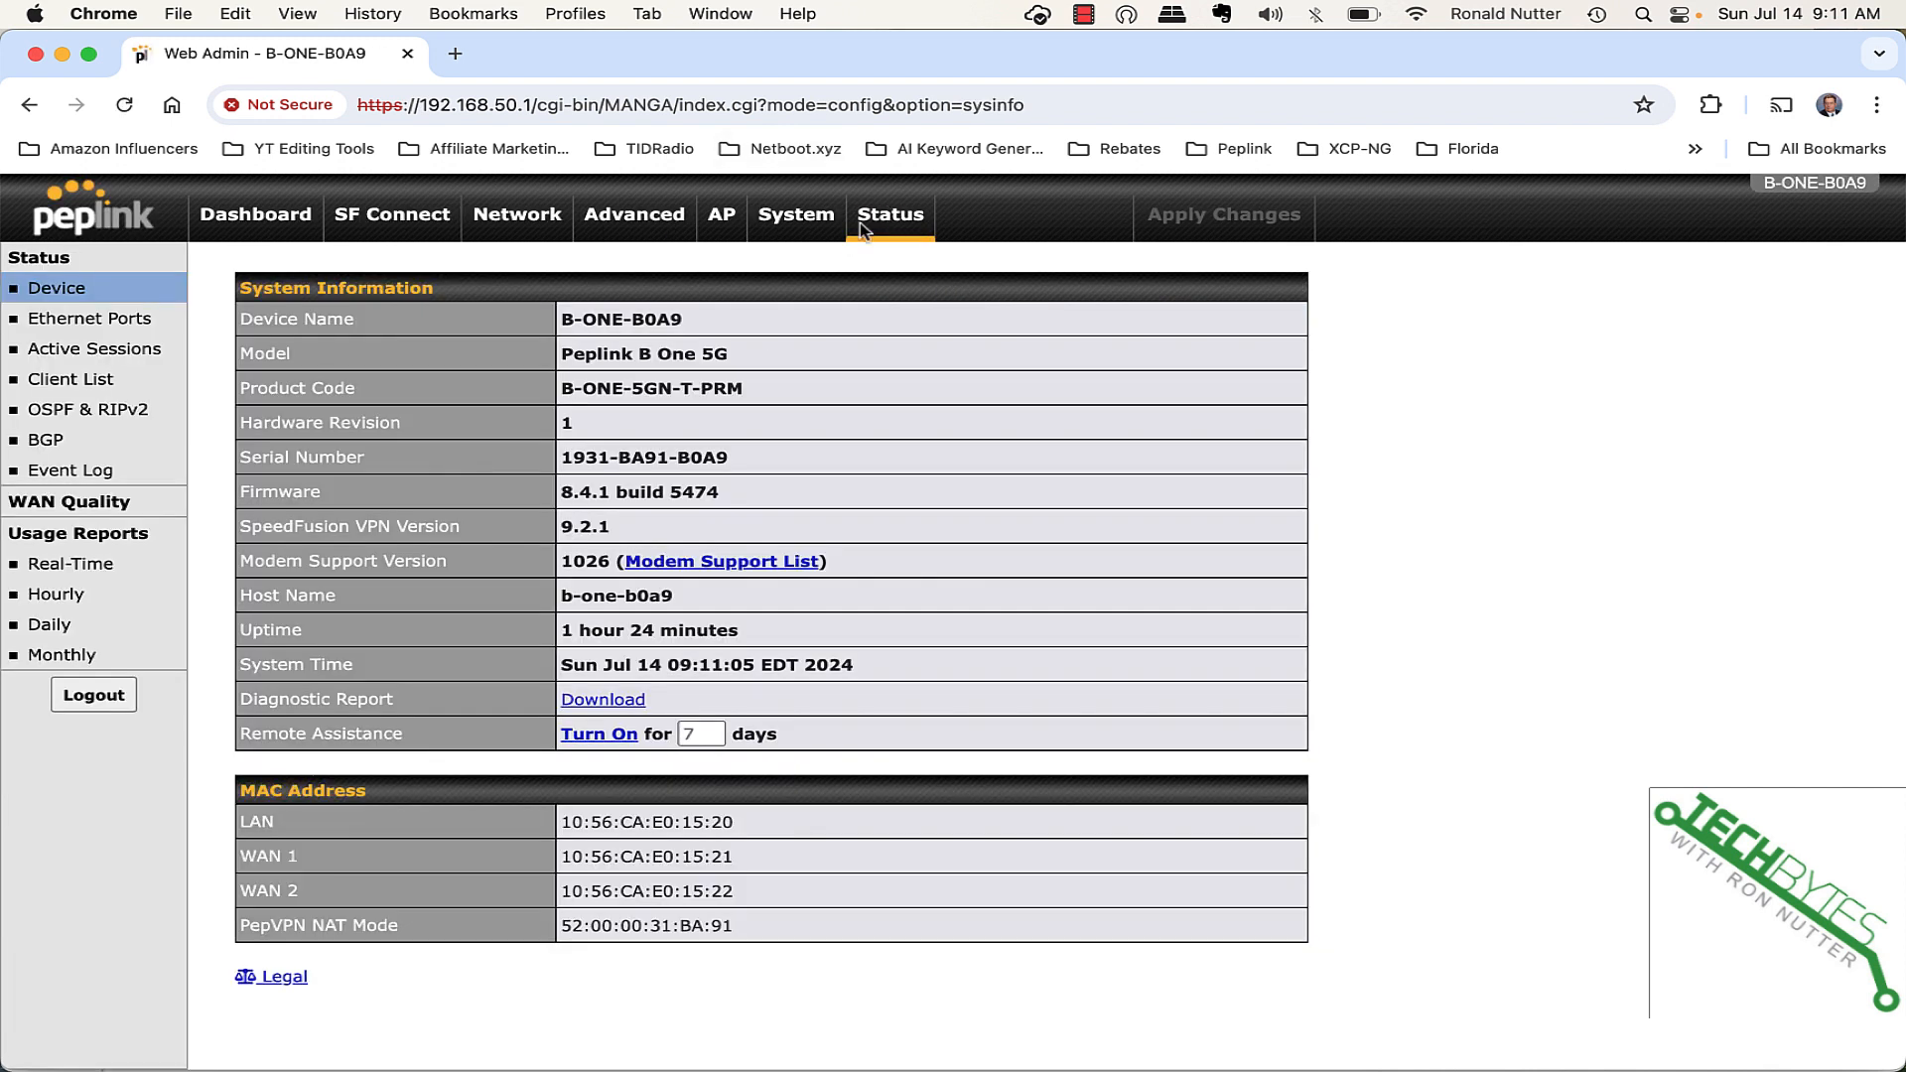
left_click(68, 475)
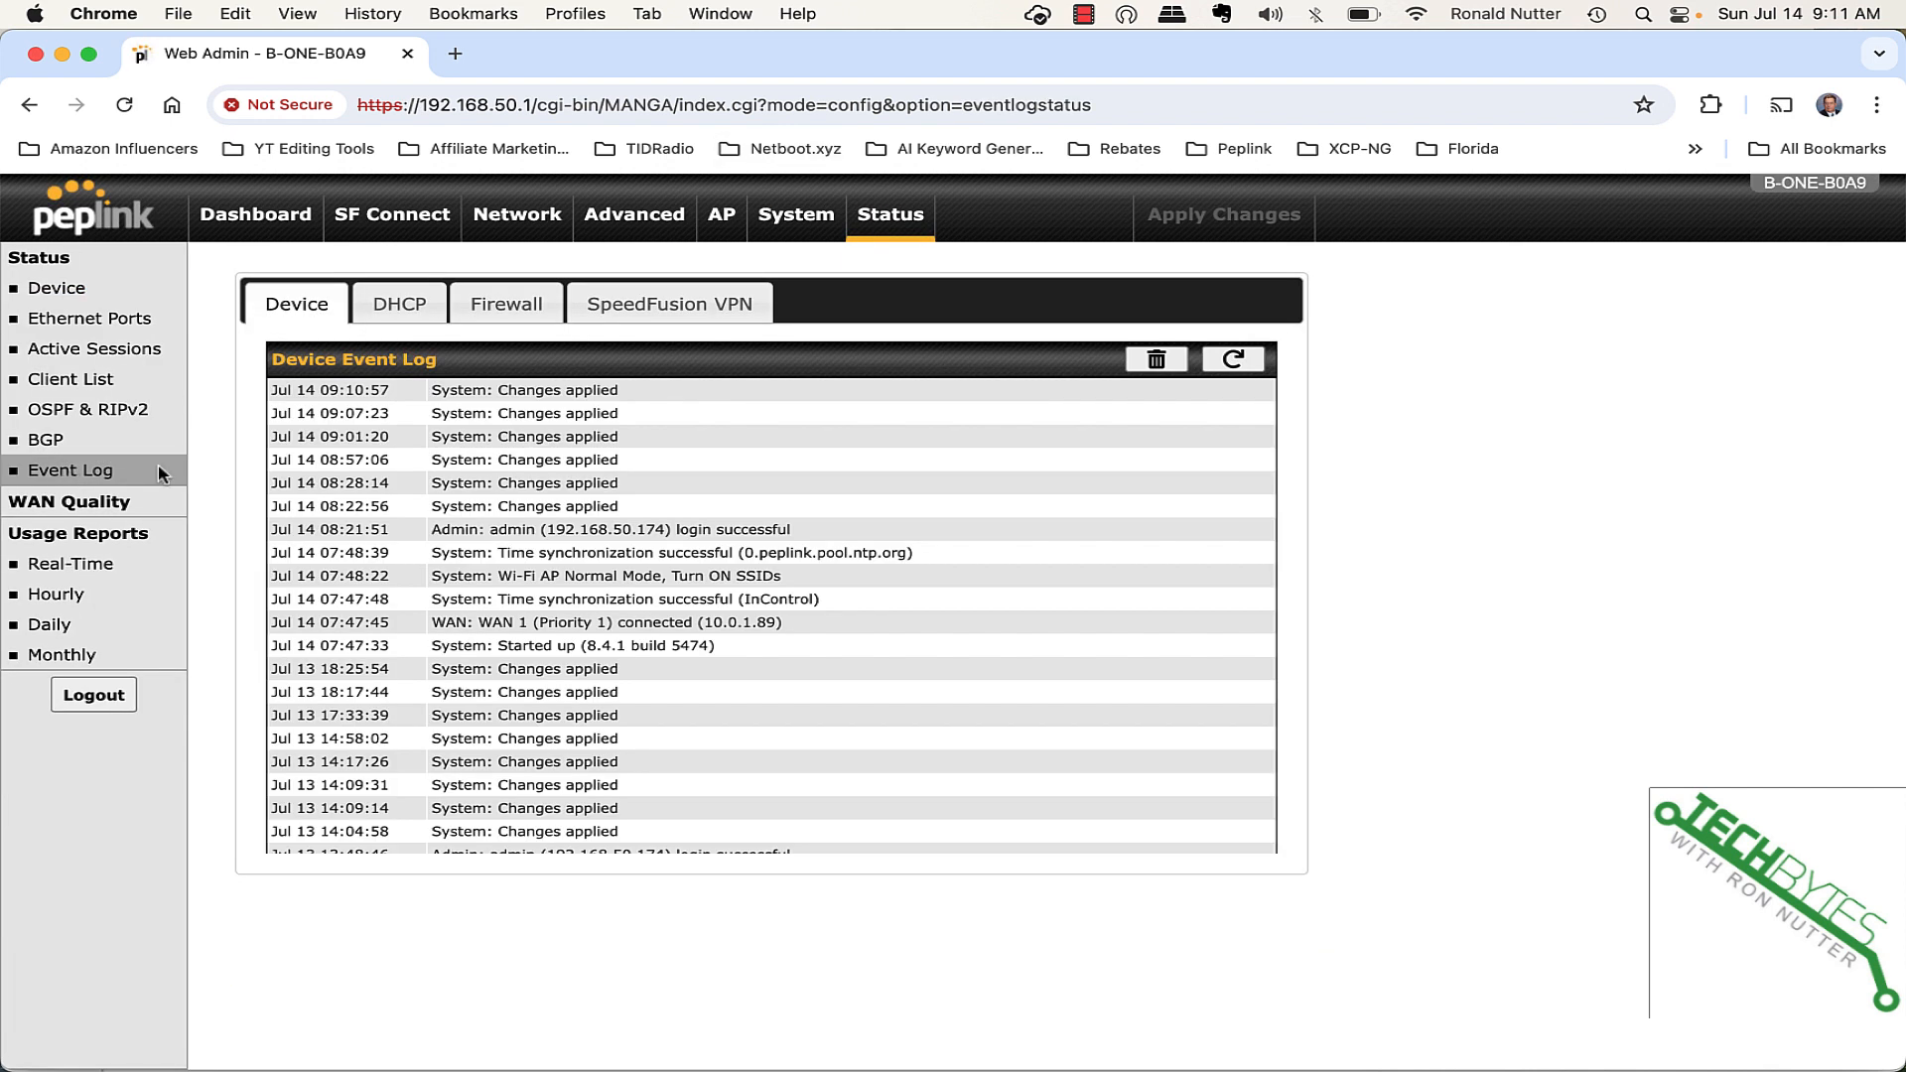
left_click(499, 299)
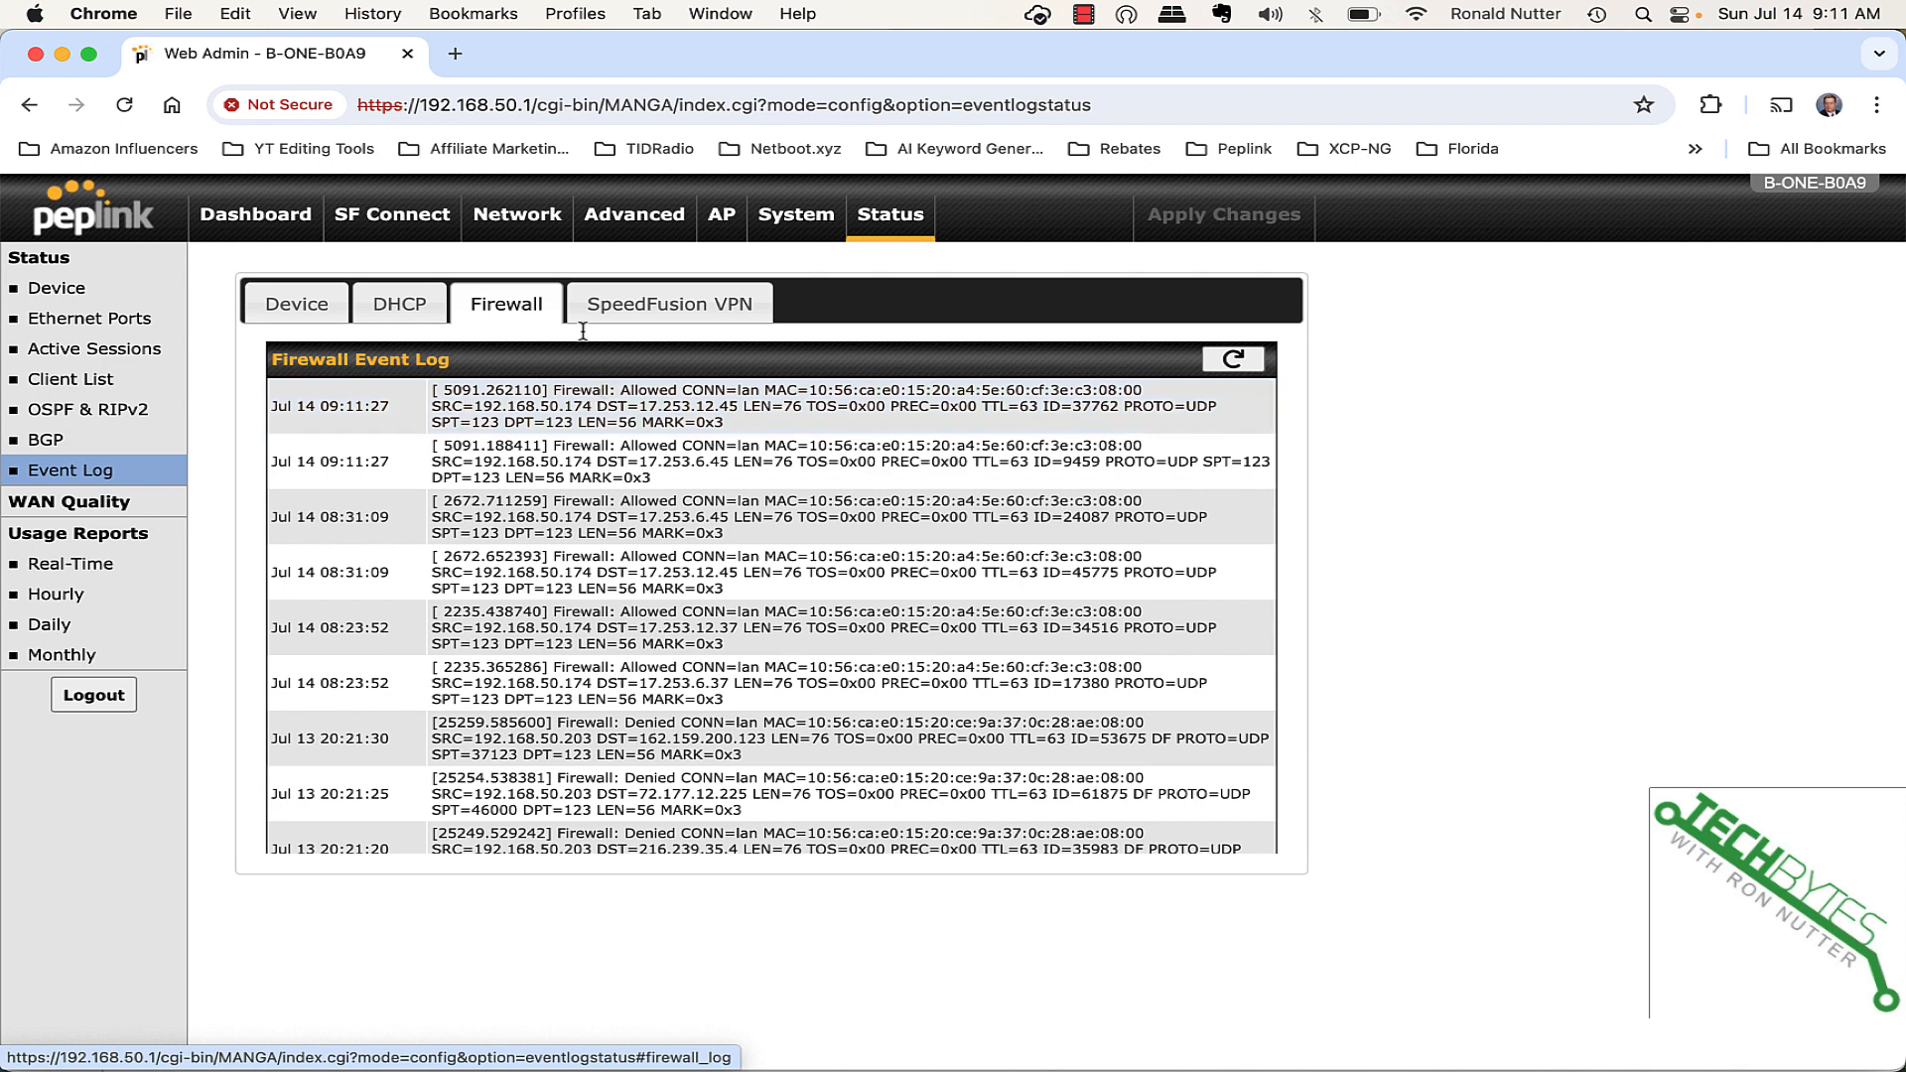
Reopen the Permit Apple NTP rule to review its settings, close it without changes, and return to the dashboard
left_click(647, 224)
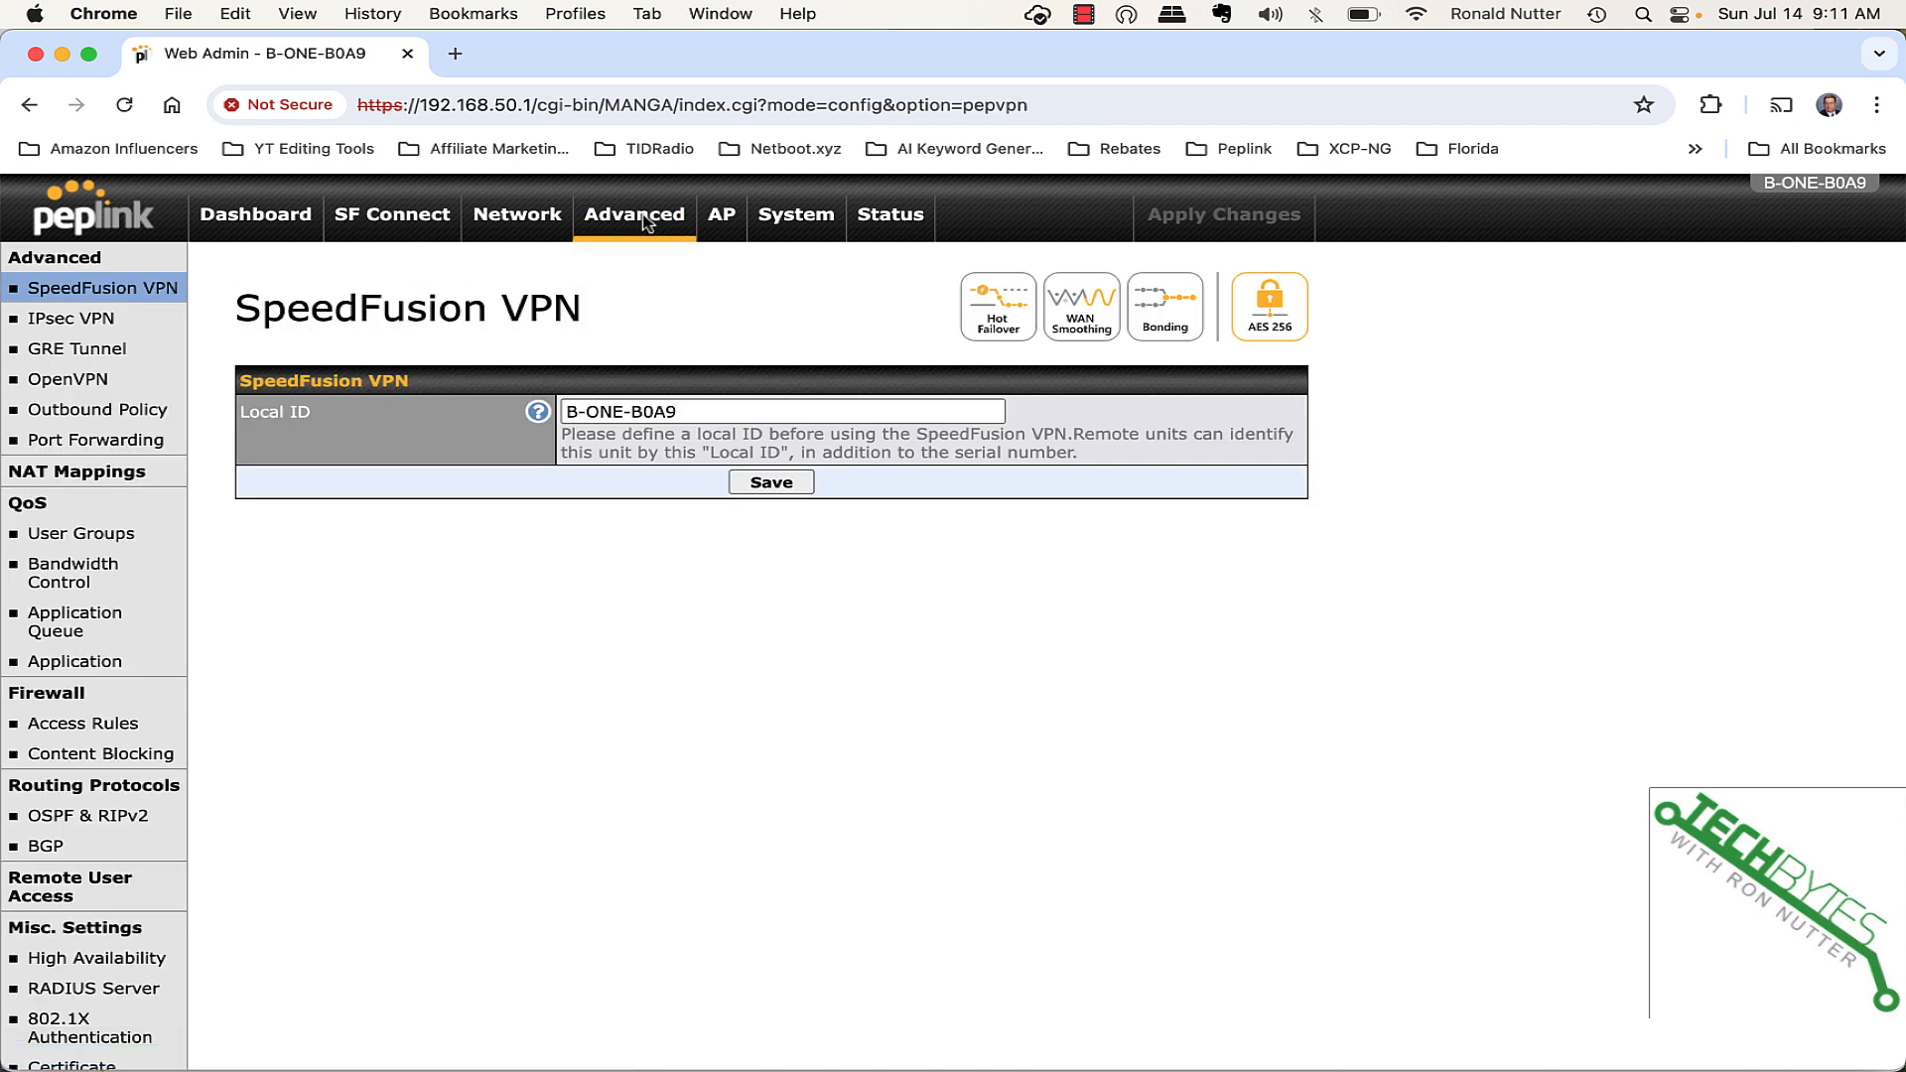
left_click(121, 729)
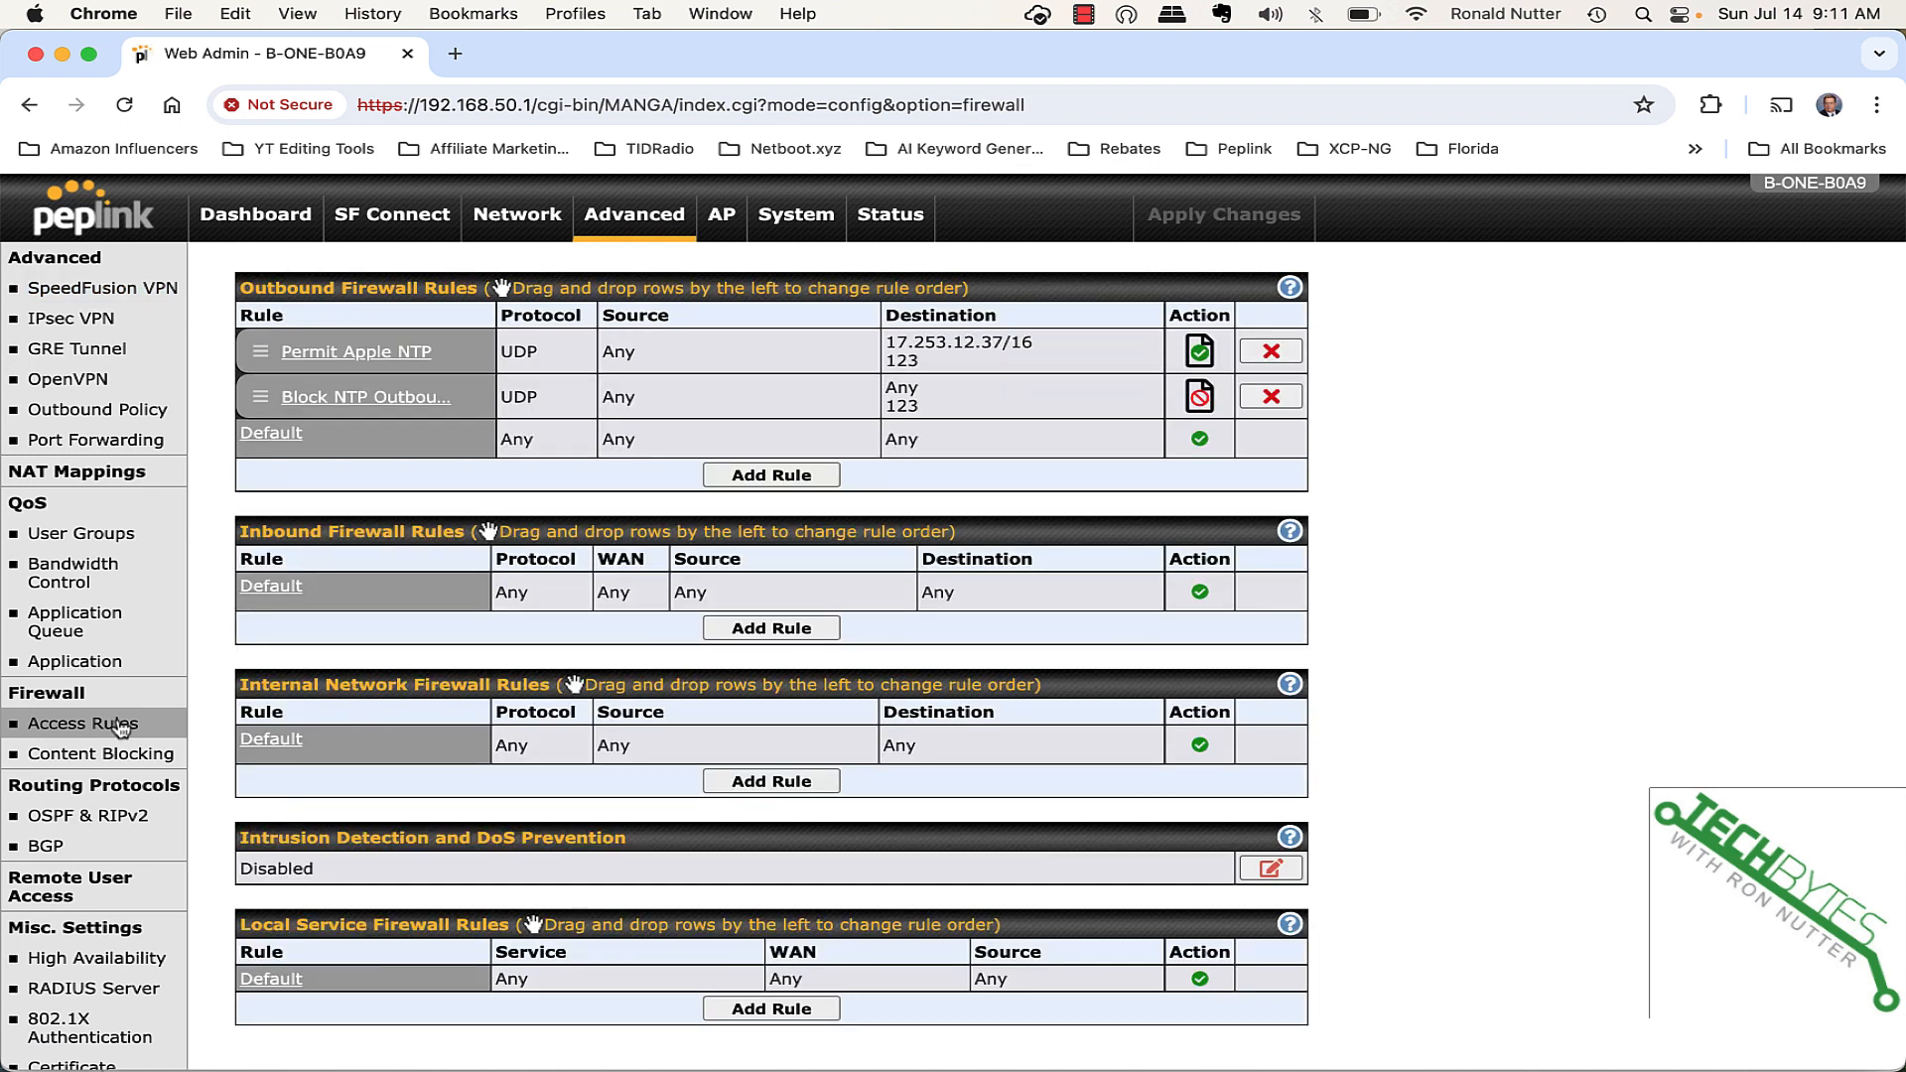
left_click(404, 364)
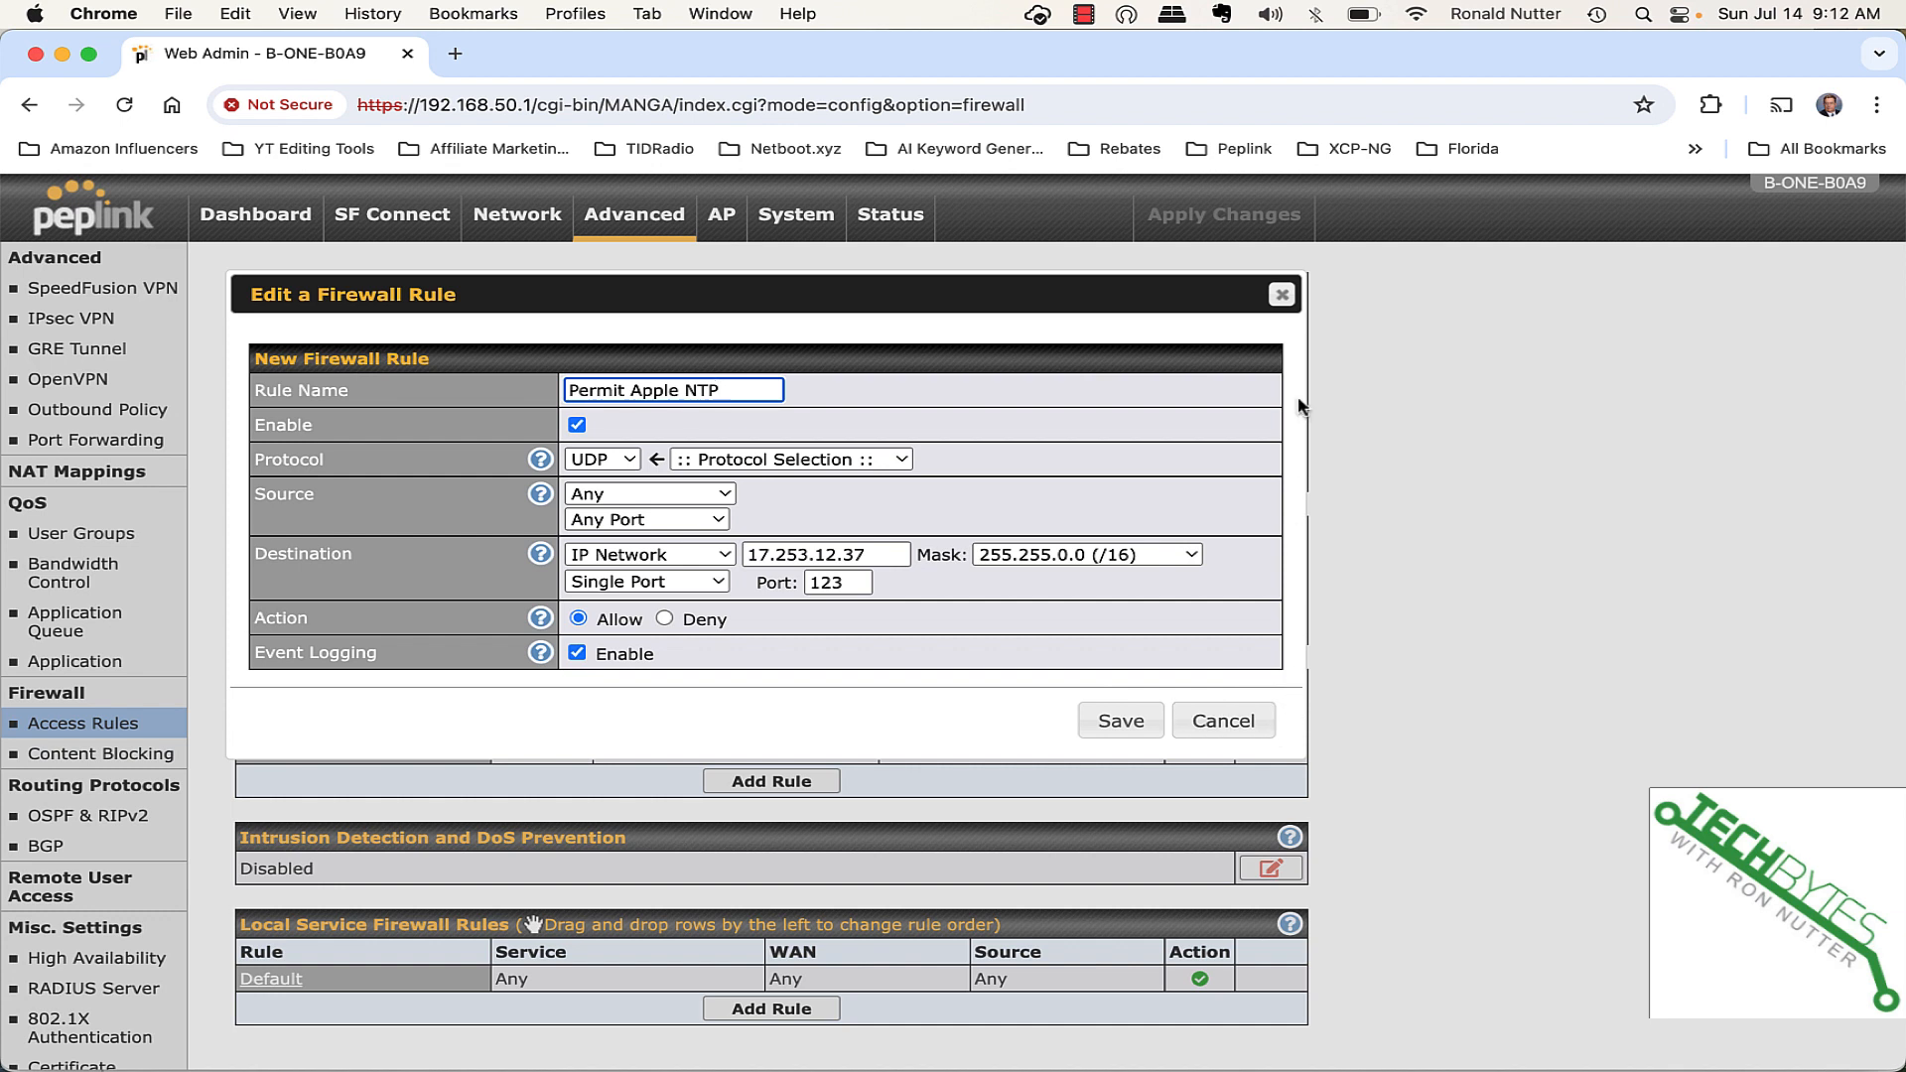
left_click(1281, 294)
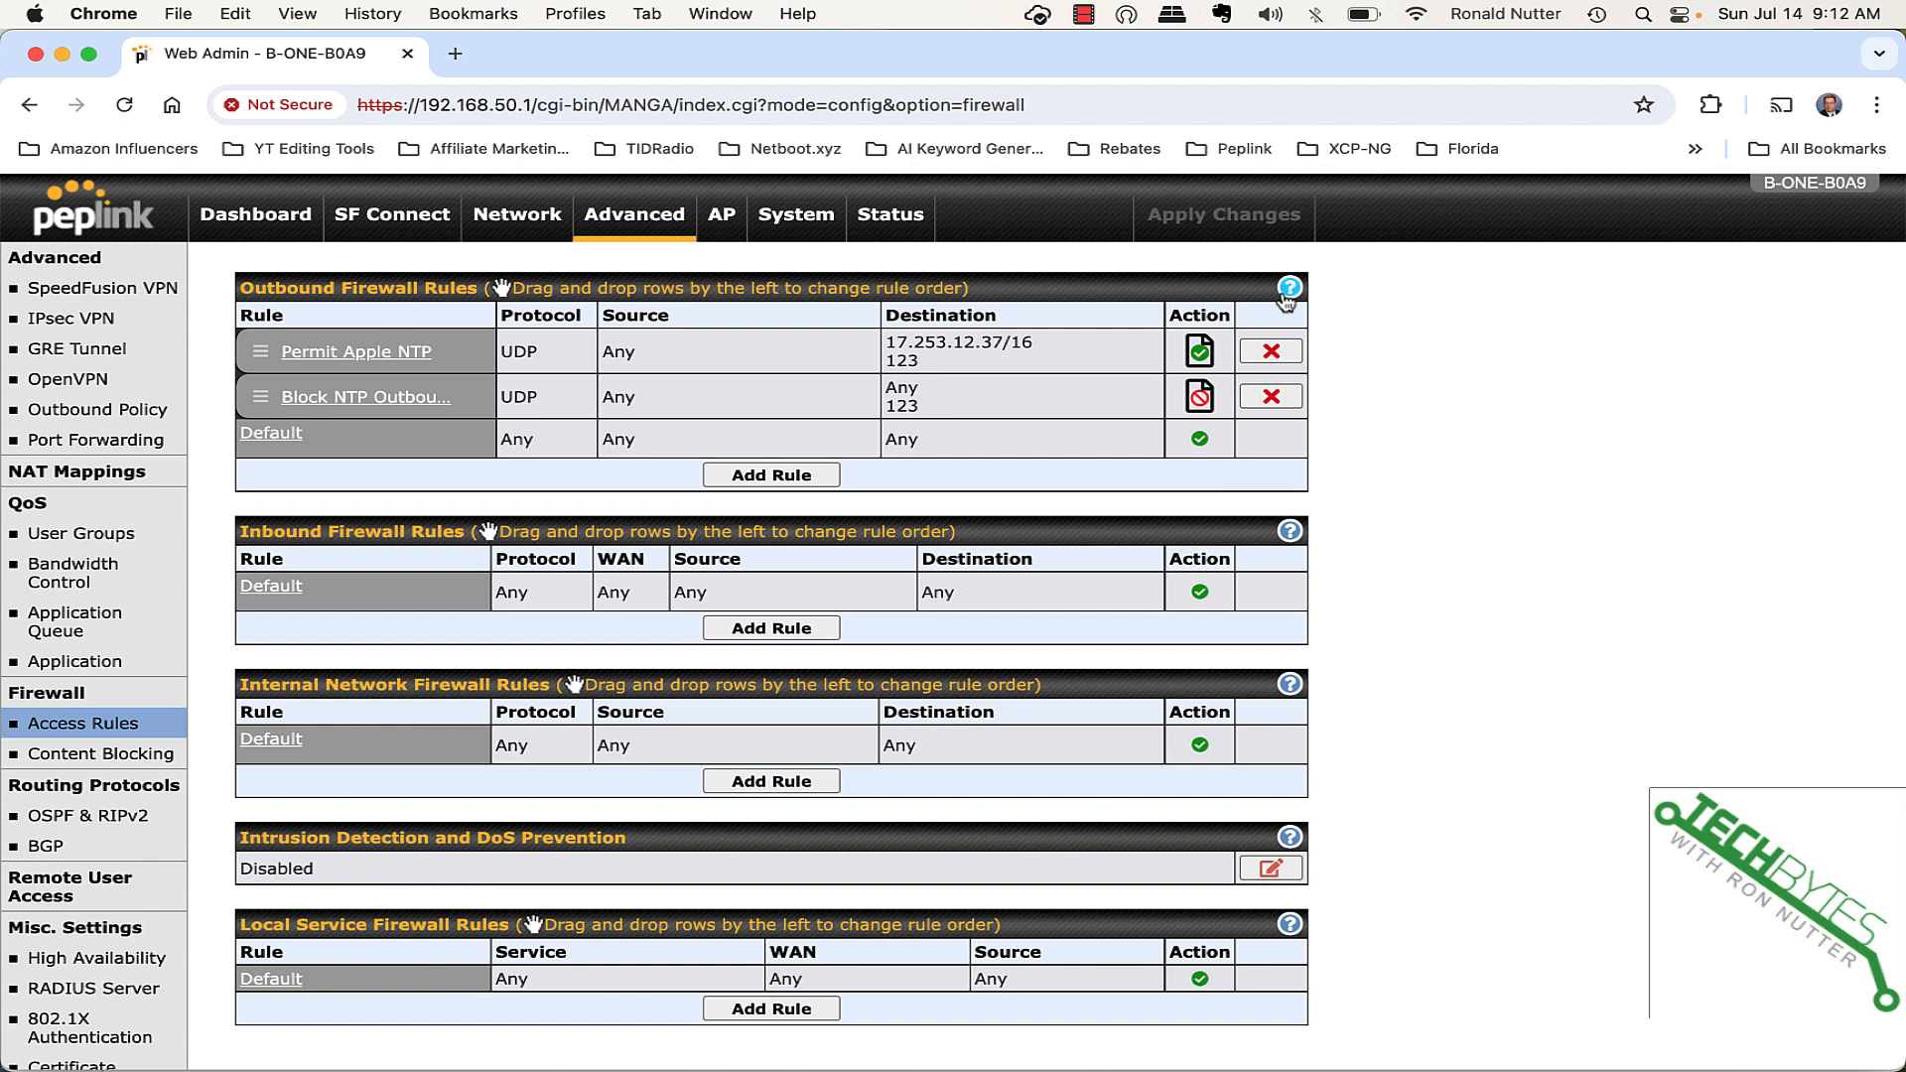
left_click(266, 217)
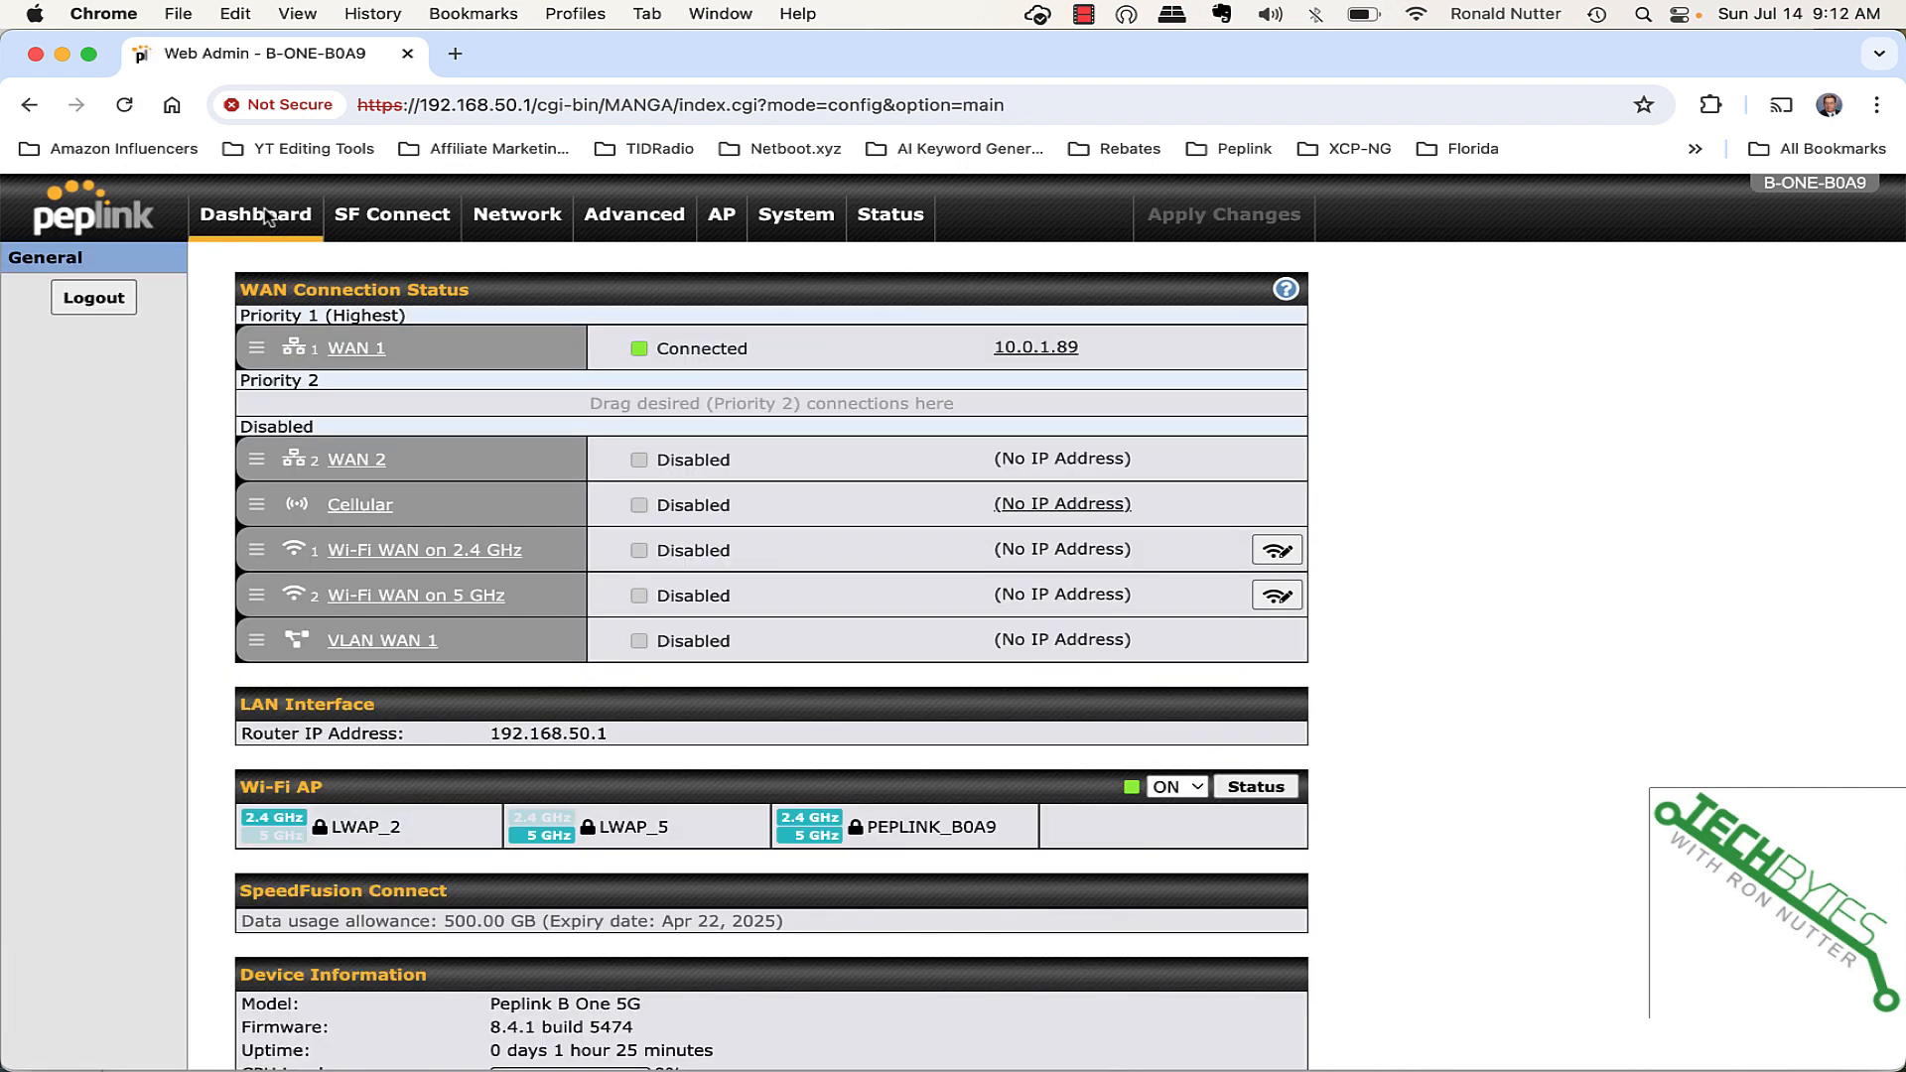